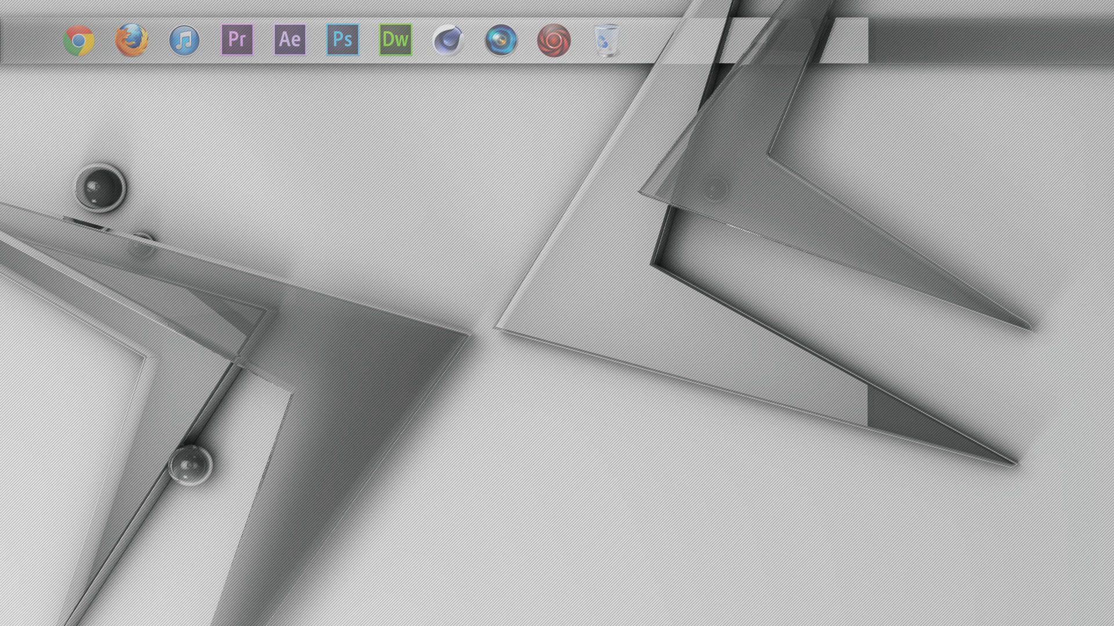
Extract the YouTube Banner Template 2013 archive into its own folder on the desktop and open that folder.
drag(1113, 339, 400, 228)
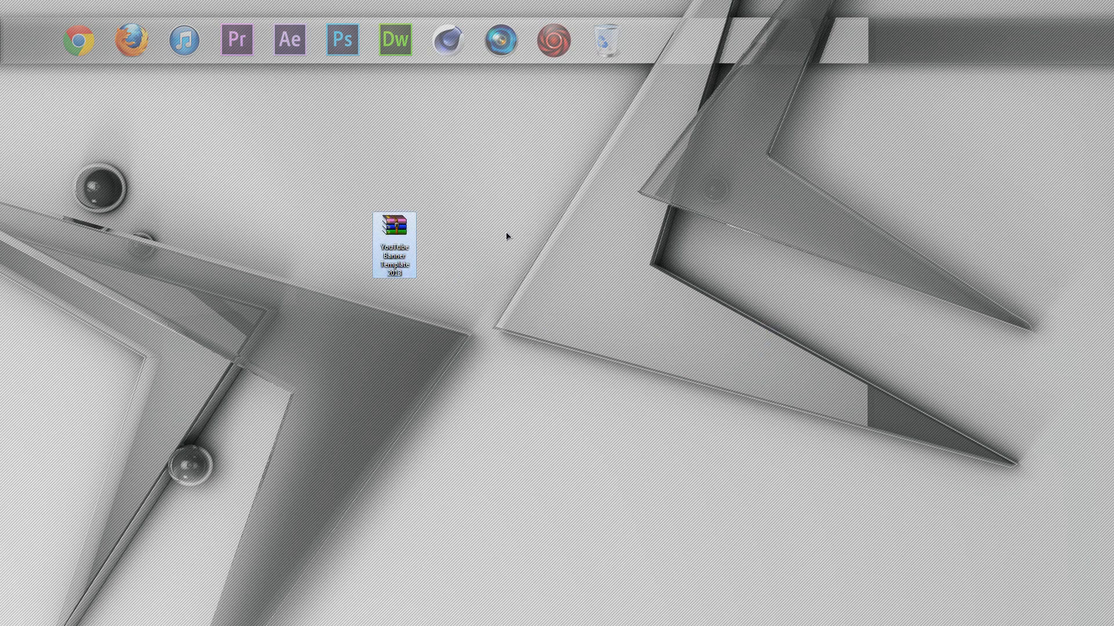
right_click(401, 224)
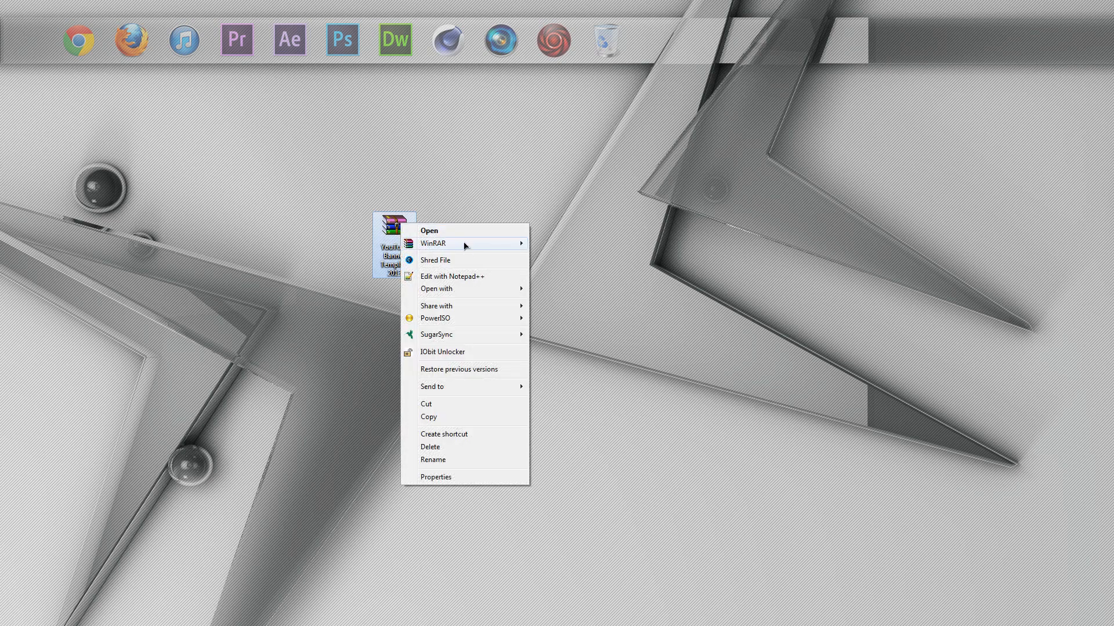
mouse_move(464, 245)
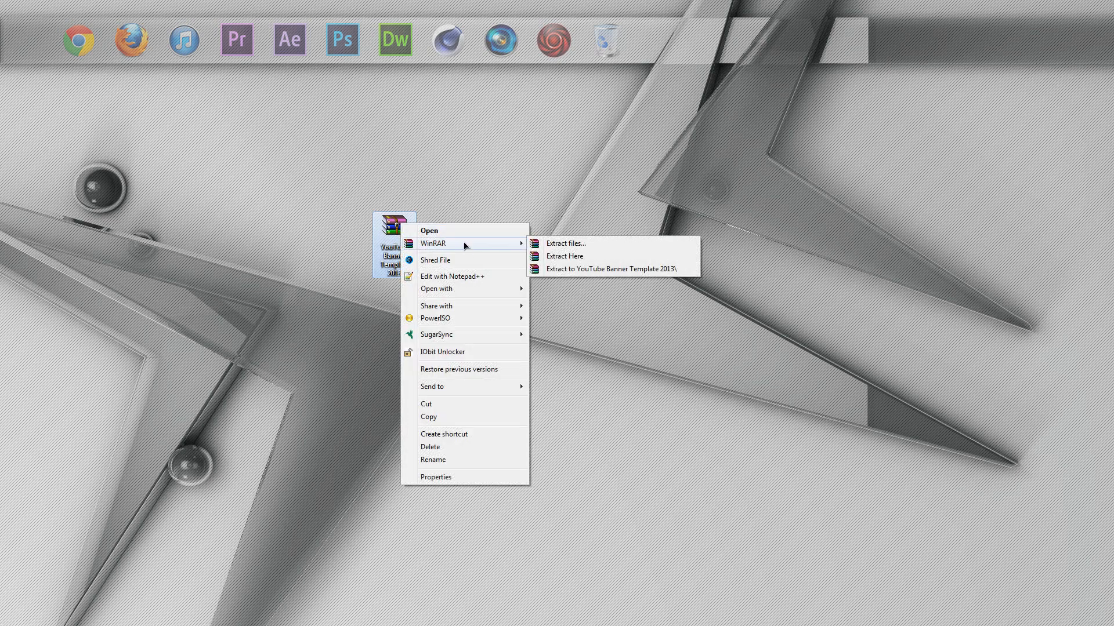
click(609, 267)
drag(22, 40, 450, 246)
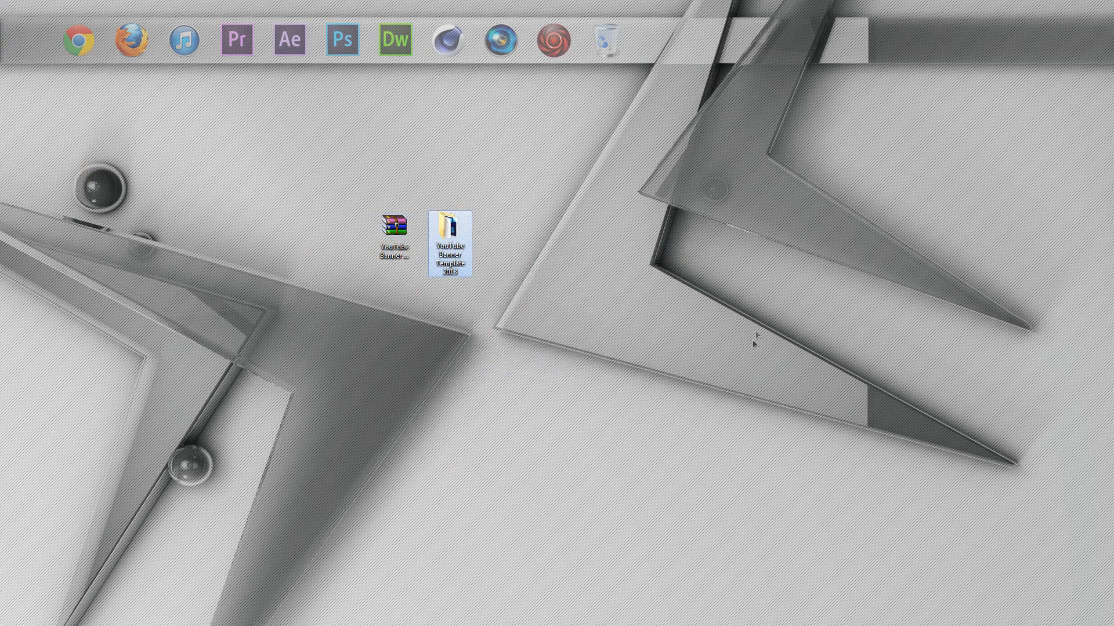
double_click(451, 246)
drag(498, 192, 482, 141)
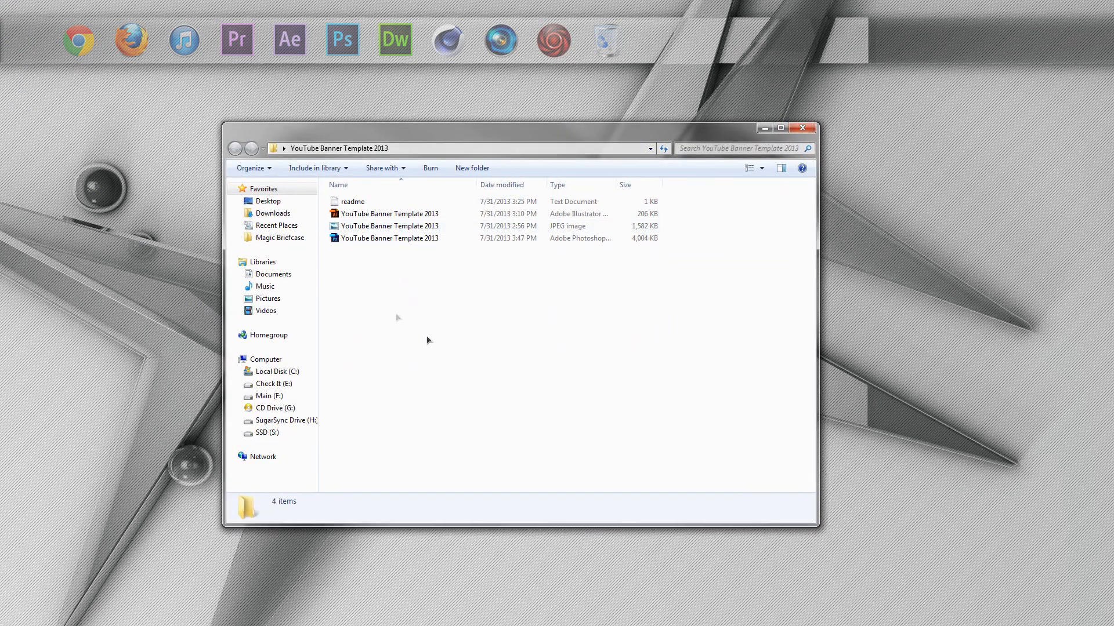
Read the readme file's usage terms, download website and contact addresses, and close it.
double_click(373, 203)
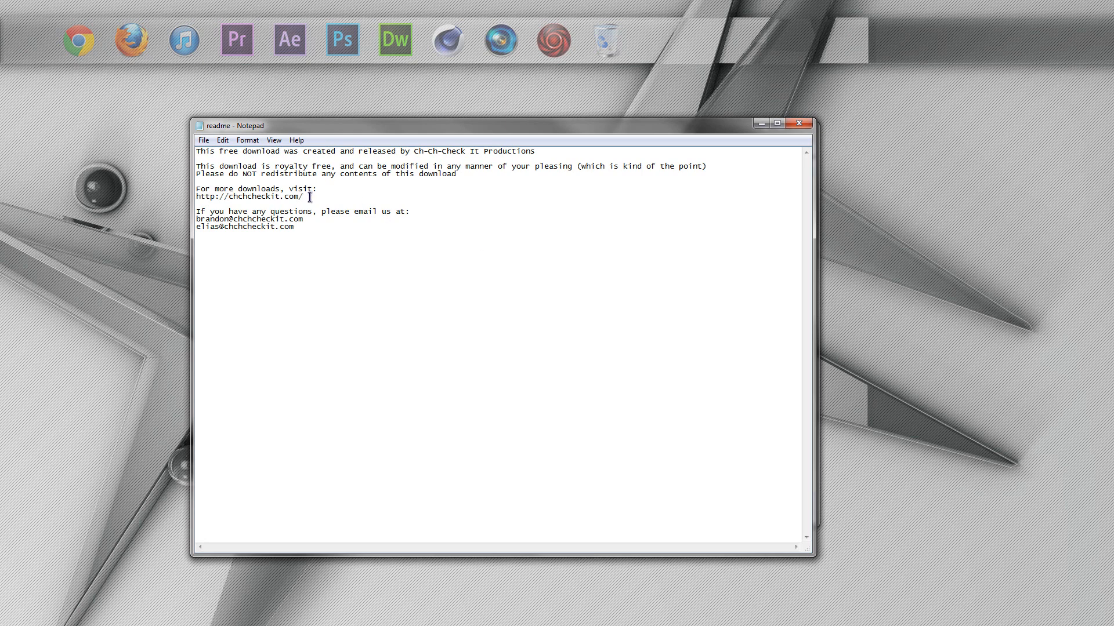
drag(310, 197, 180, 198)
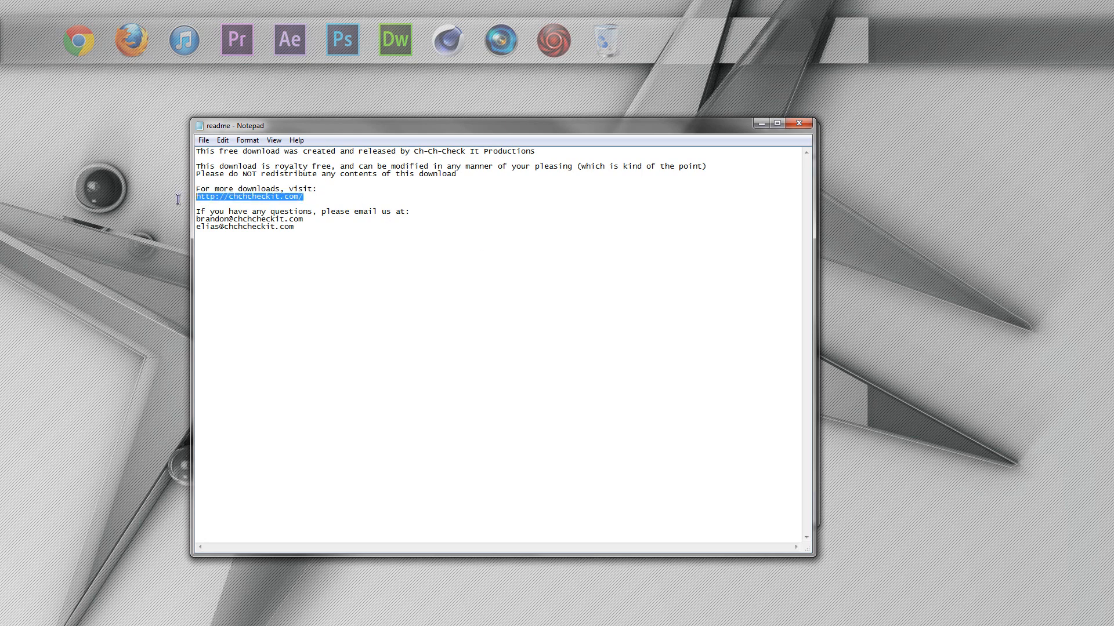
click(336, 232)
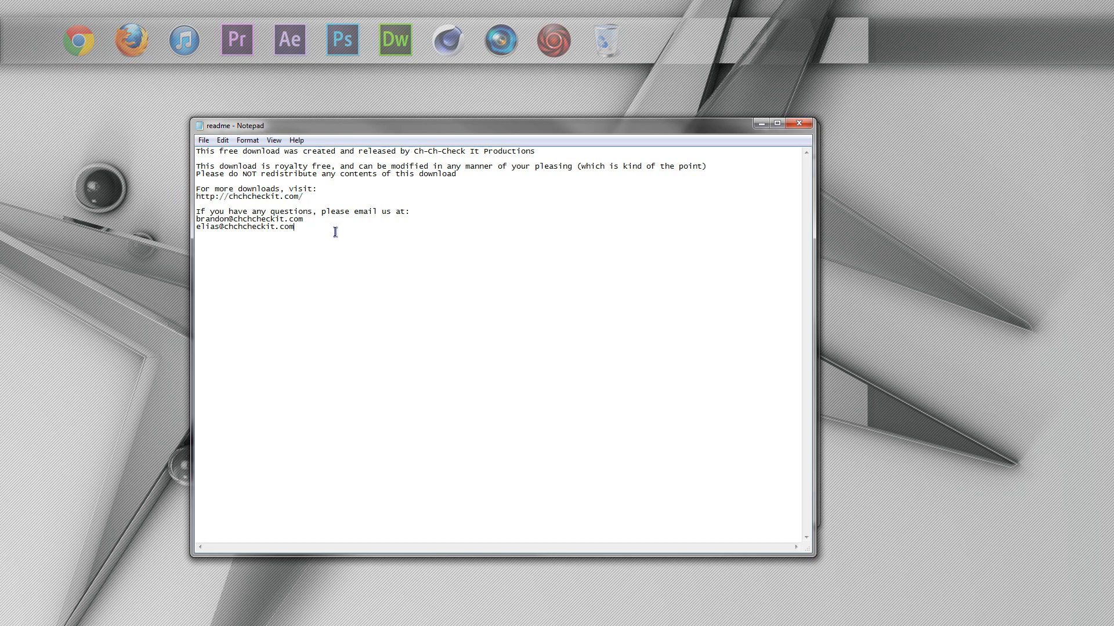
drag(319, 242, 167, 220)
click(808, 127)
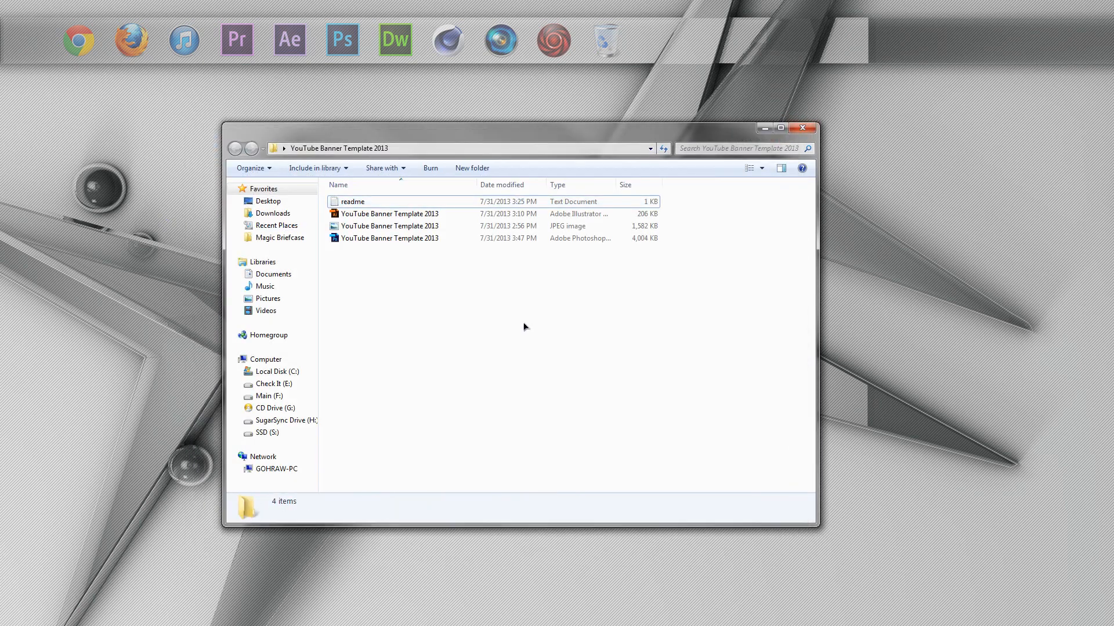
Review the Illustrator, Photoshop and JPEG template files, preview the JPEG image and close the preview.
click(393, 218)
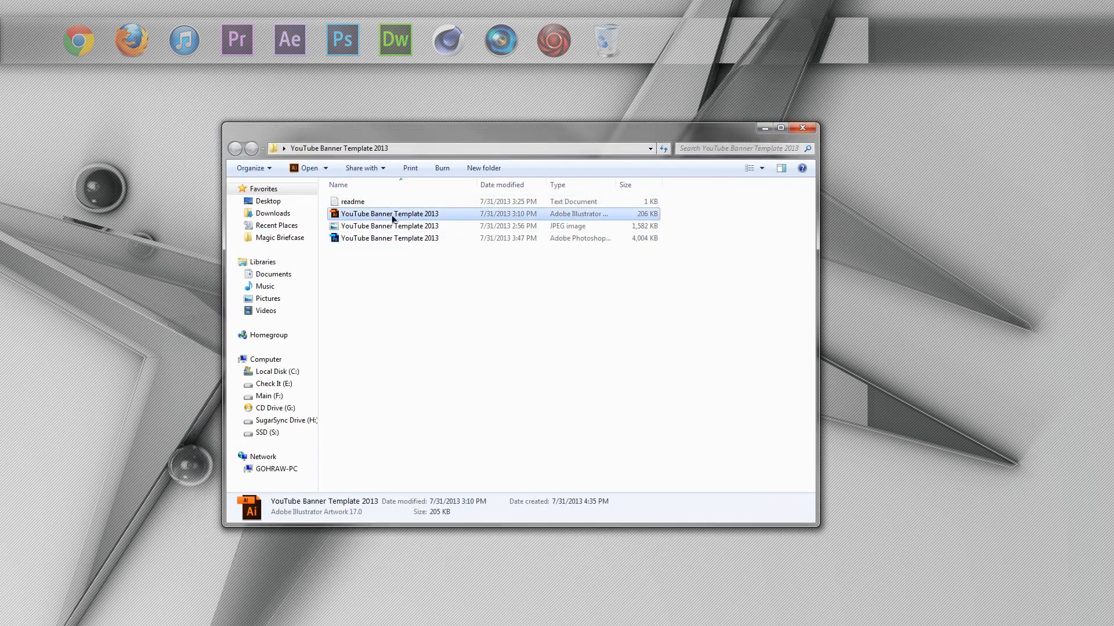
click(405, 241)
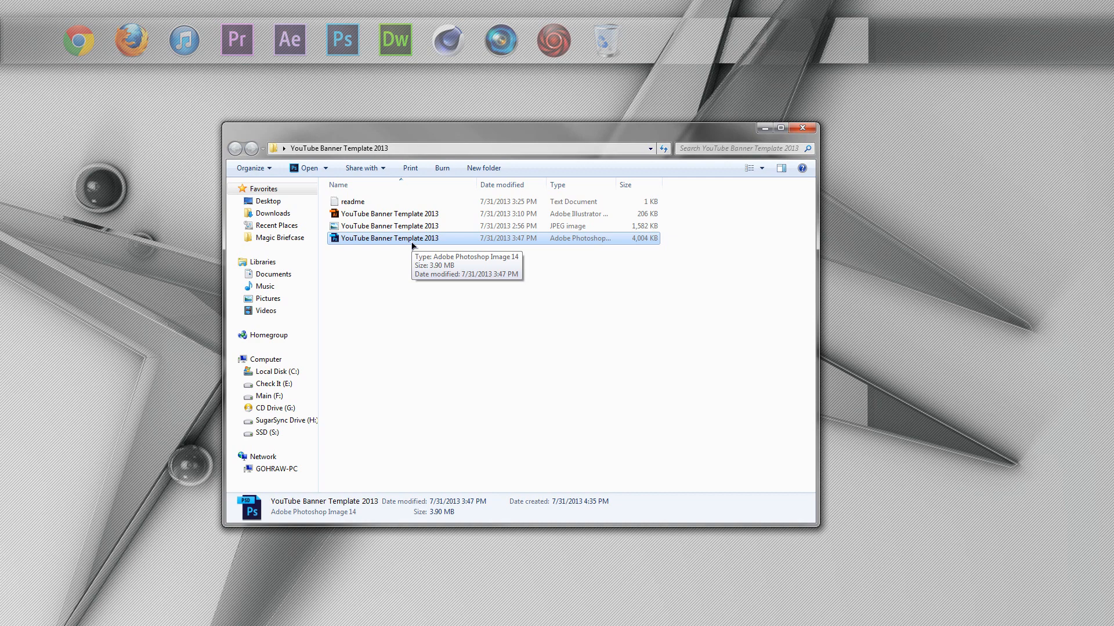
click(424, 228)
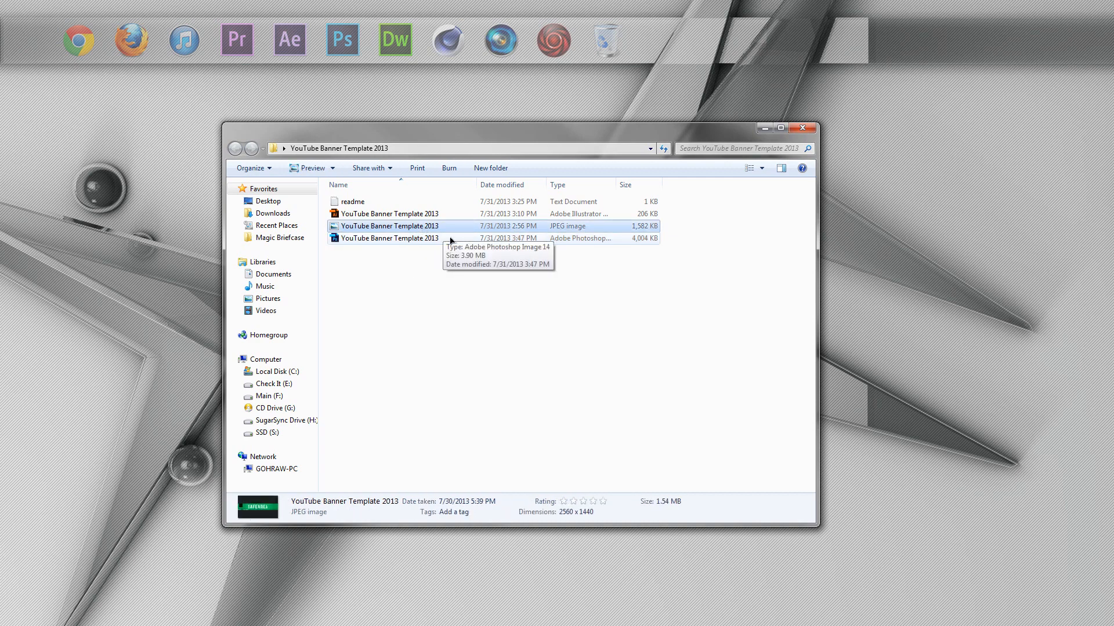
double_click(419, 229)
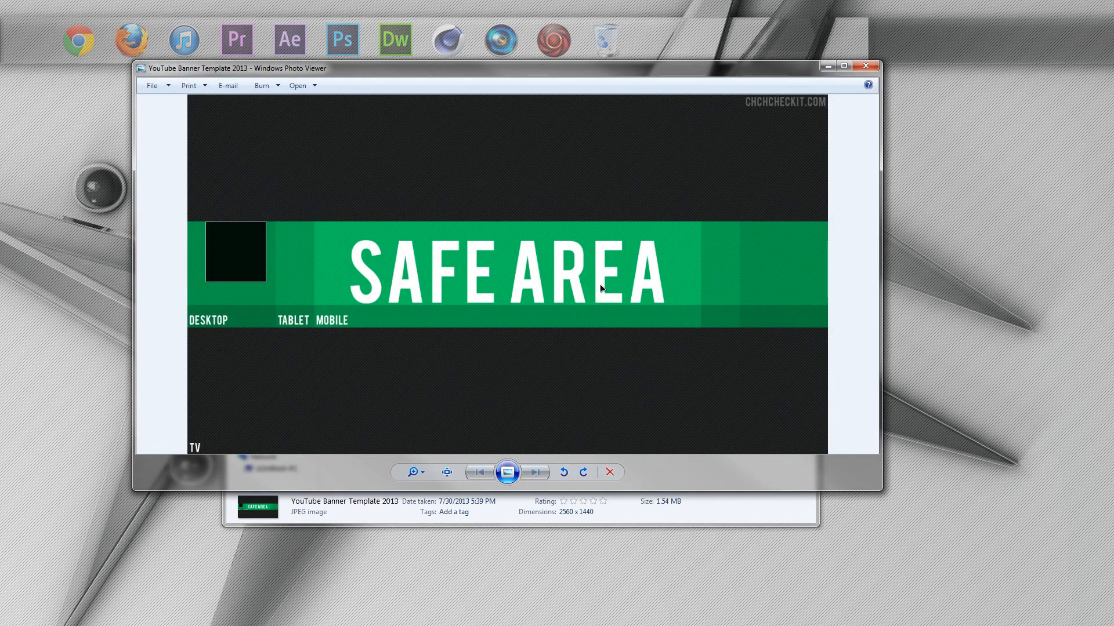
click(865, 66)
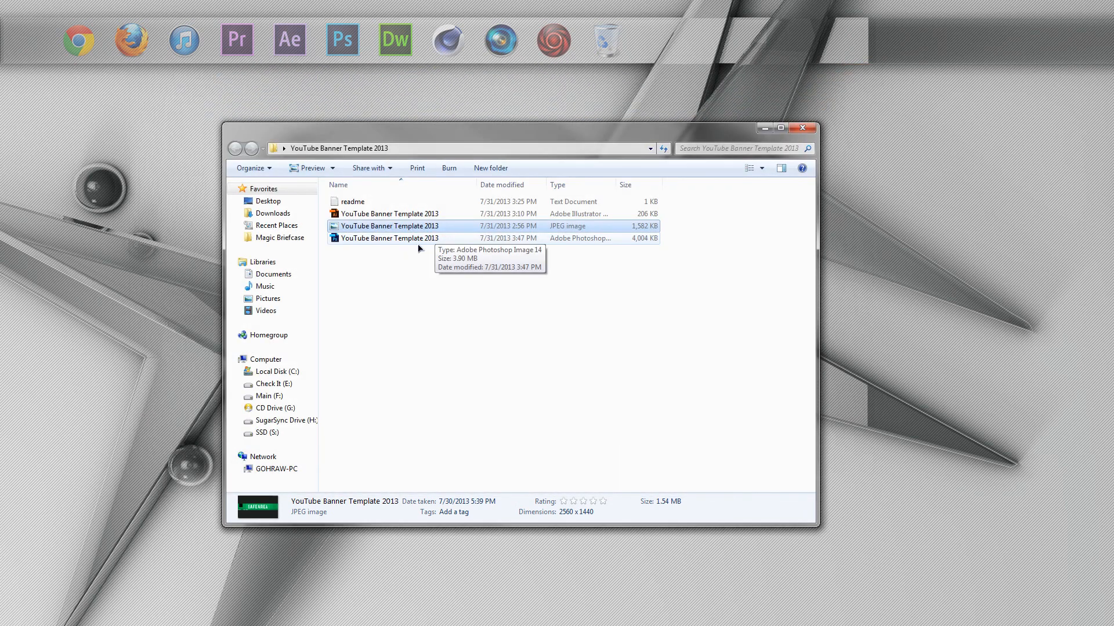
Open the Photoshop version of YouTube Banner Template 2013, fit it to the screen and hide the guides.
double_click(413, 240)
key(ctrl+0)
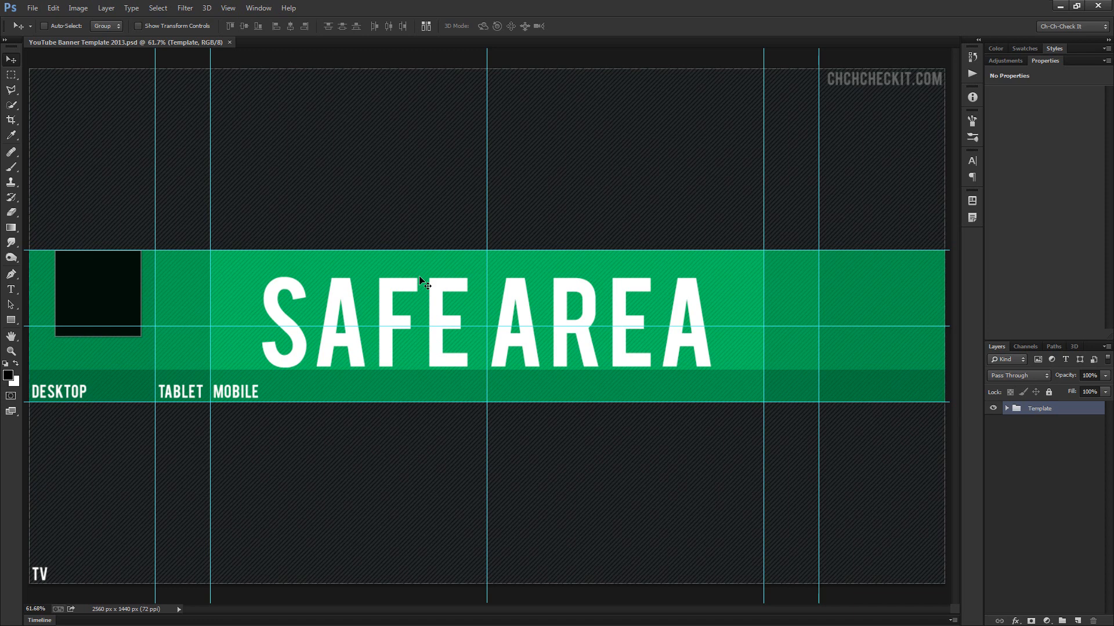
key(ctrl+semicolon)
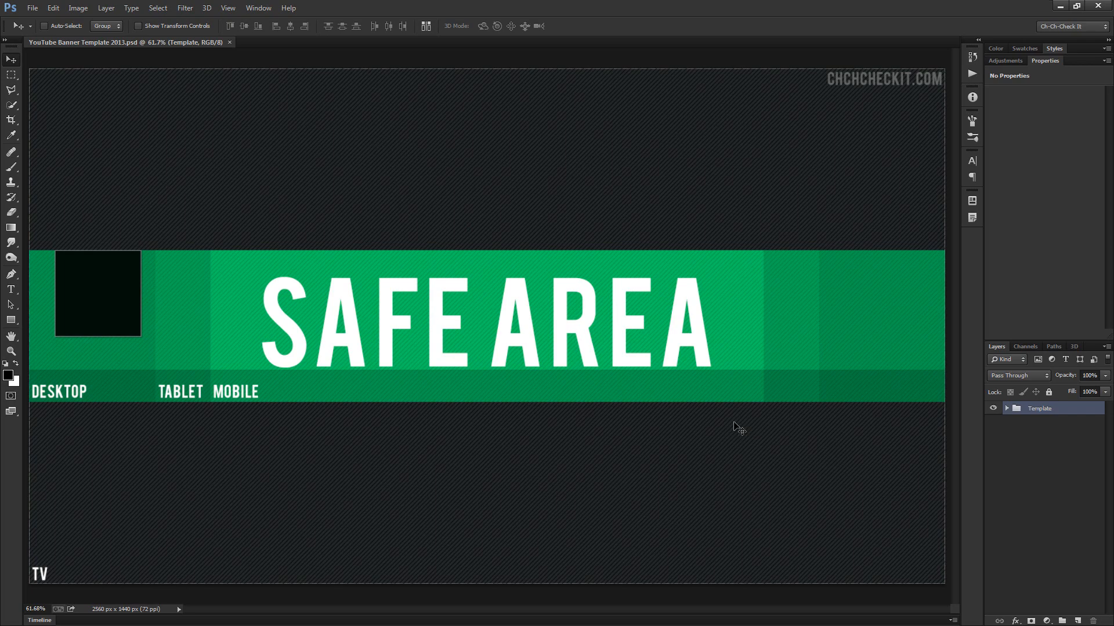
Switch to Chrome and examine how the banner and video sections look across the YouTube channel page.
click(1060, 6)
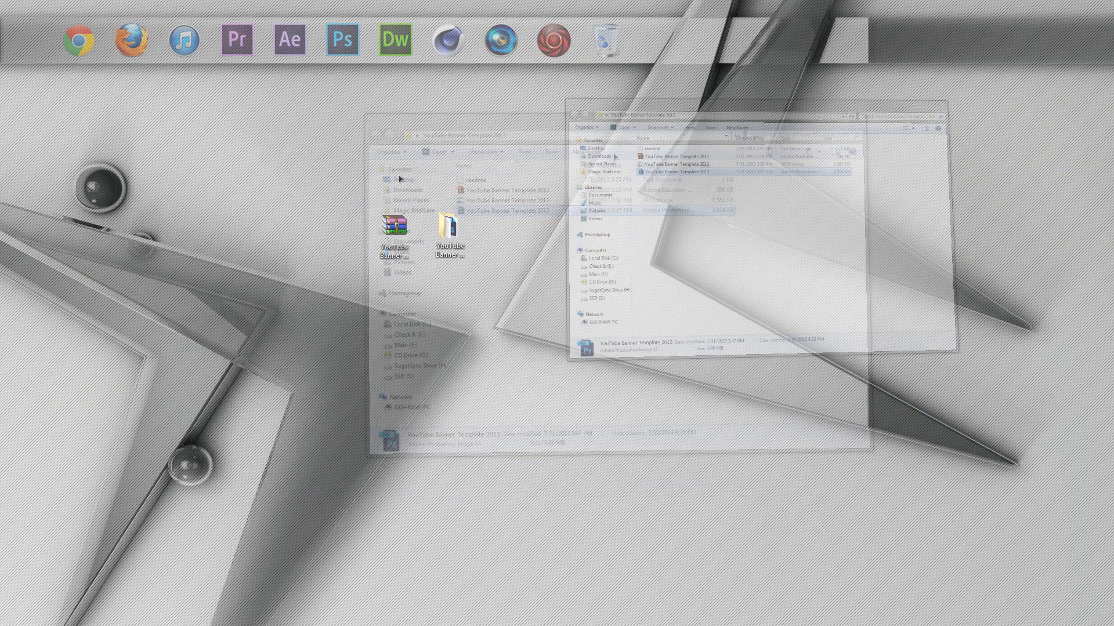
click(765, 129)
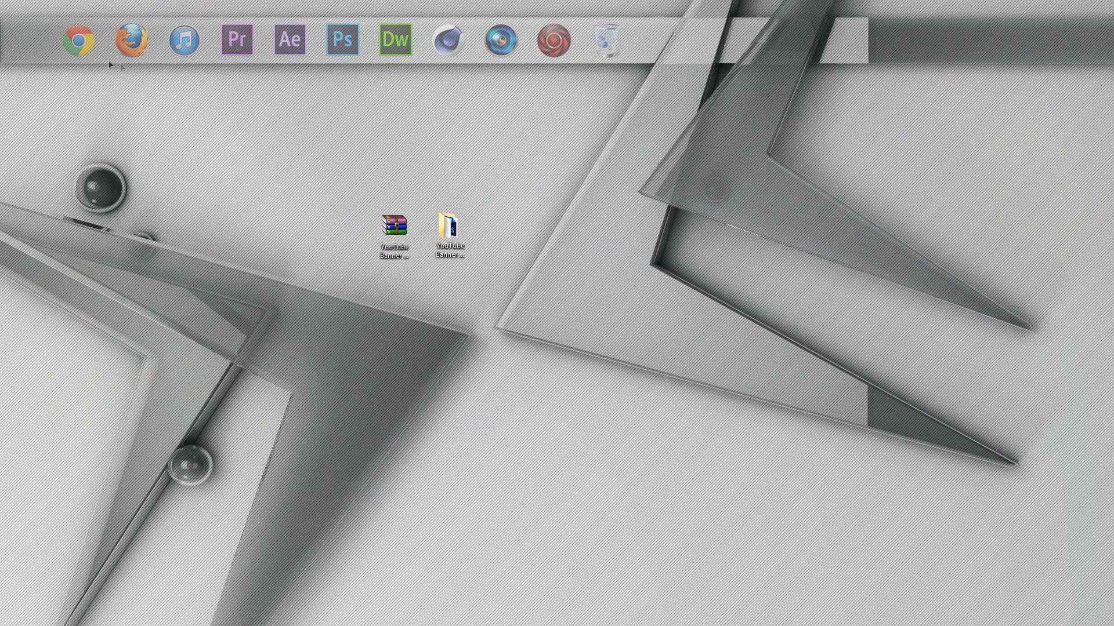
click(78, 42)
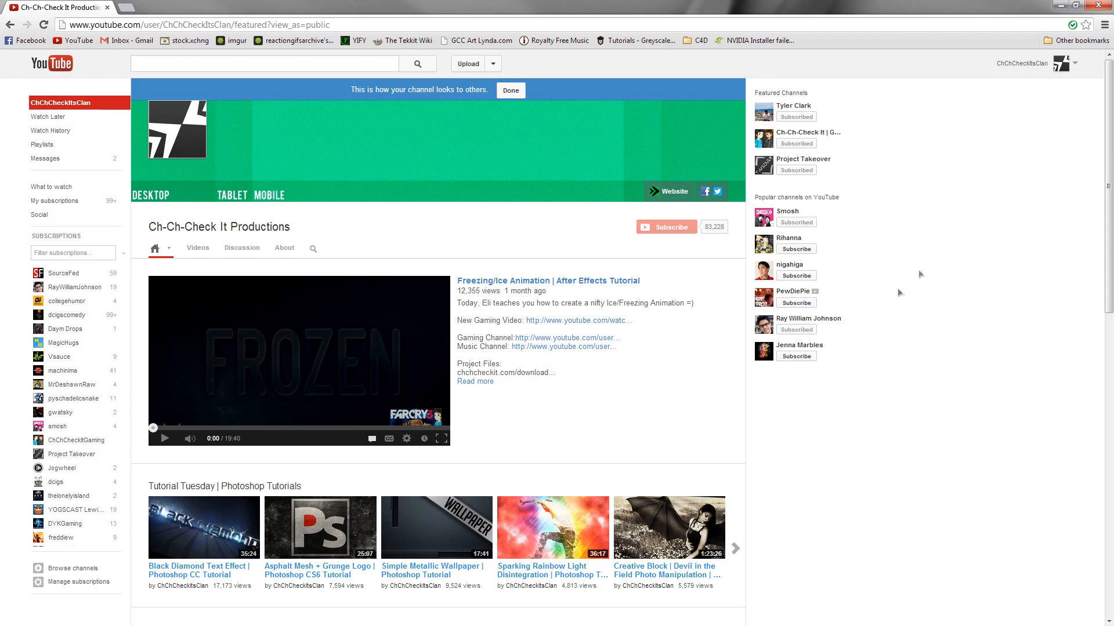
scroll(893, 331, down, 4)
scroll(893, 331, down, 8)
scroll(902, 326, up, 7)
scroll(367, 346, down, 2)
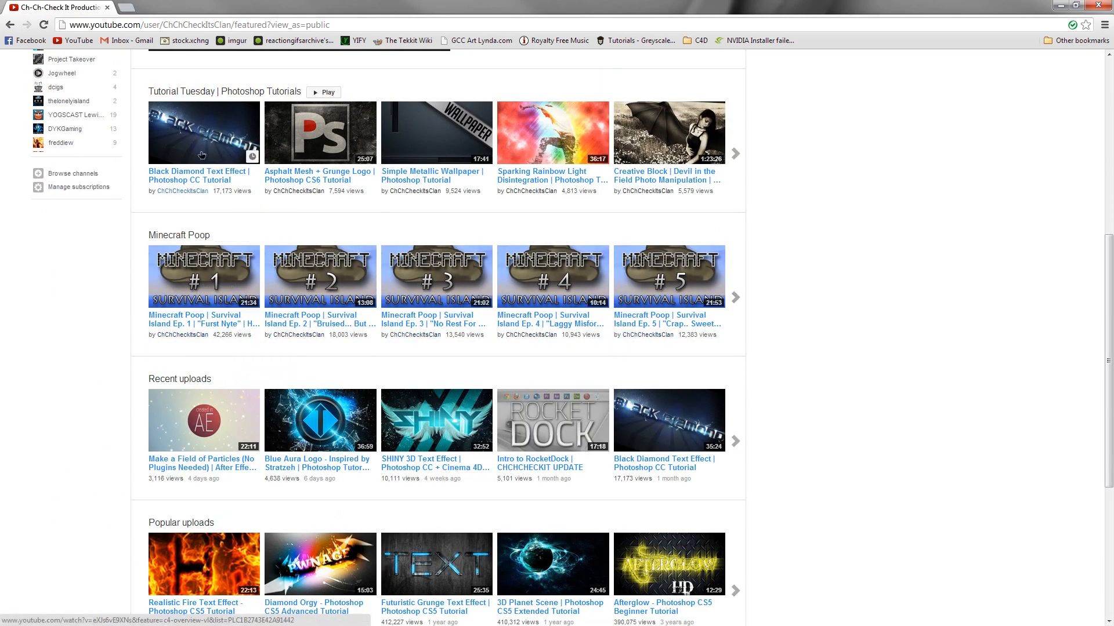
scroll(858, 290, up, 7)
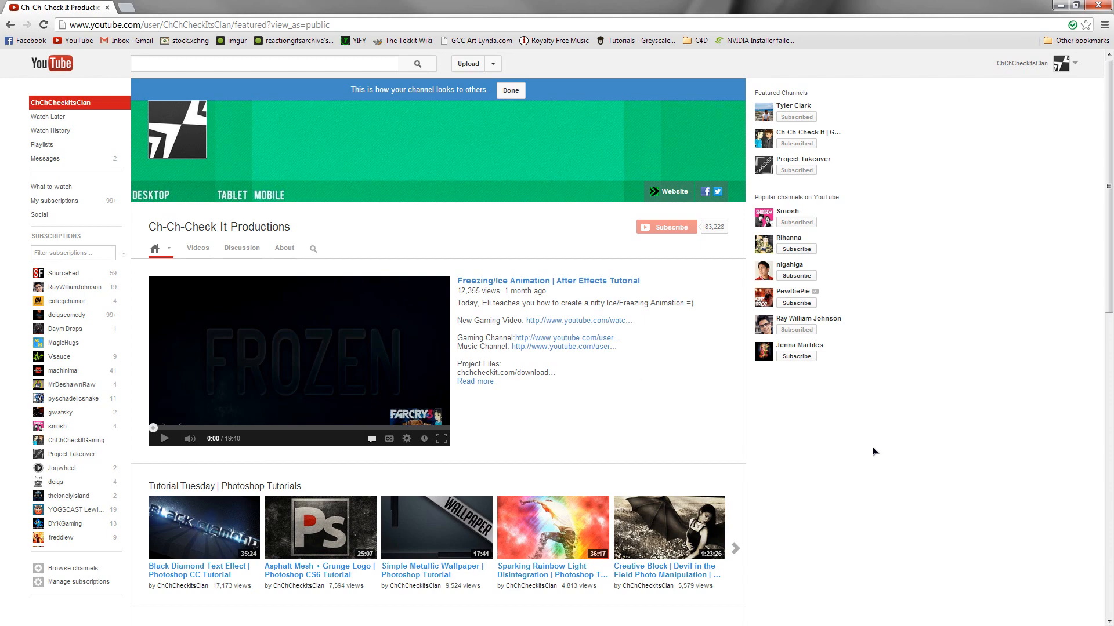
Narrow the browser window until the channel banner is cropped to its tablet area, and check the page at that width.
click(1076, 6)
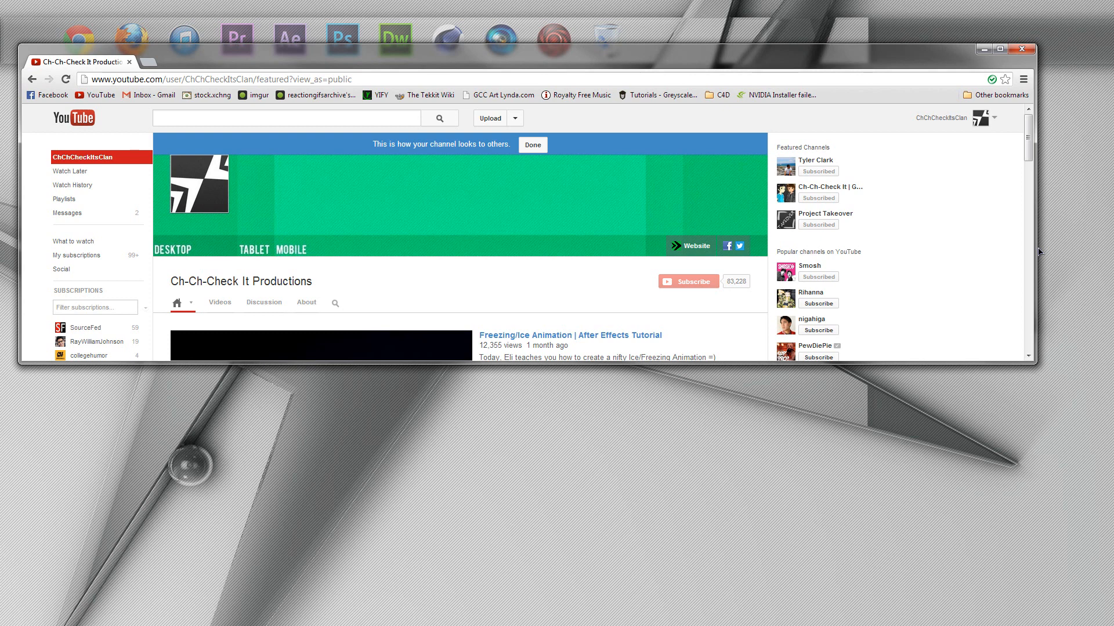
drag(1037, 251, 747, 265)
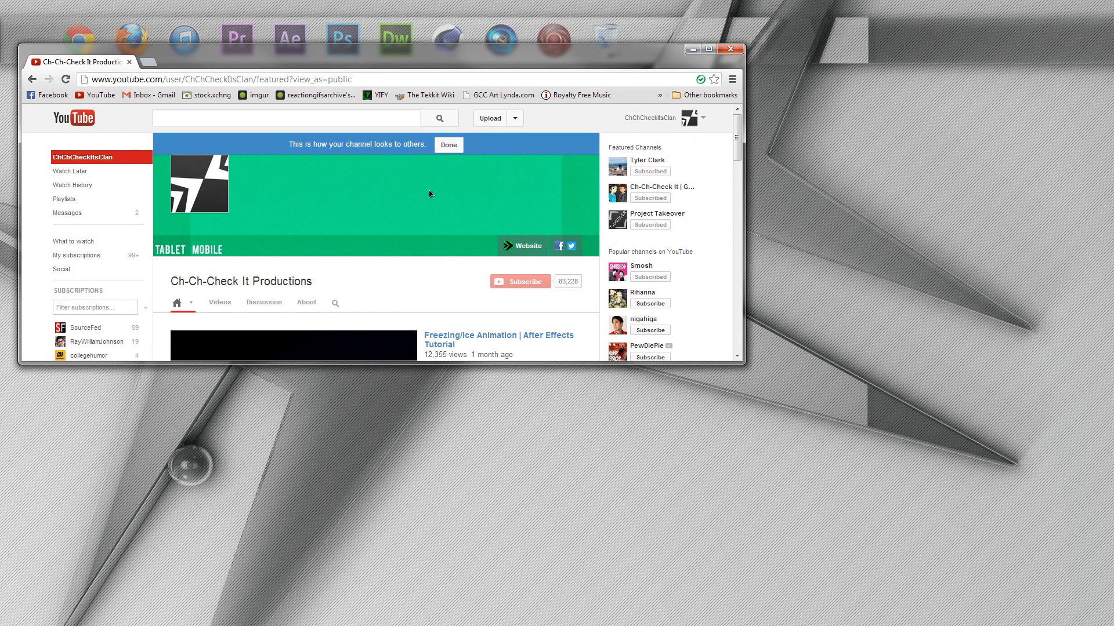
drag(748, 253, 746, 295)
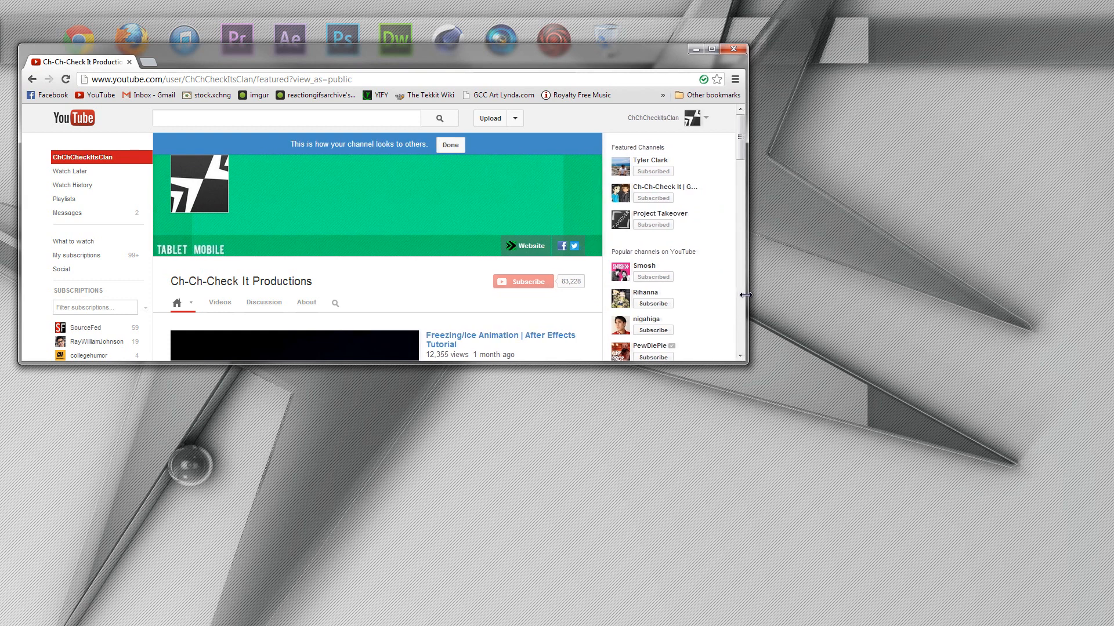
drag(740, 145, 739, 229)
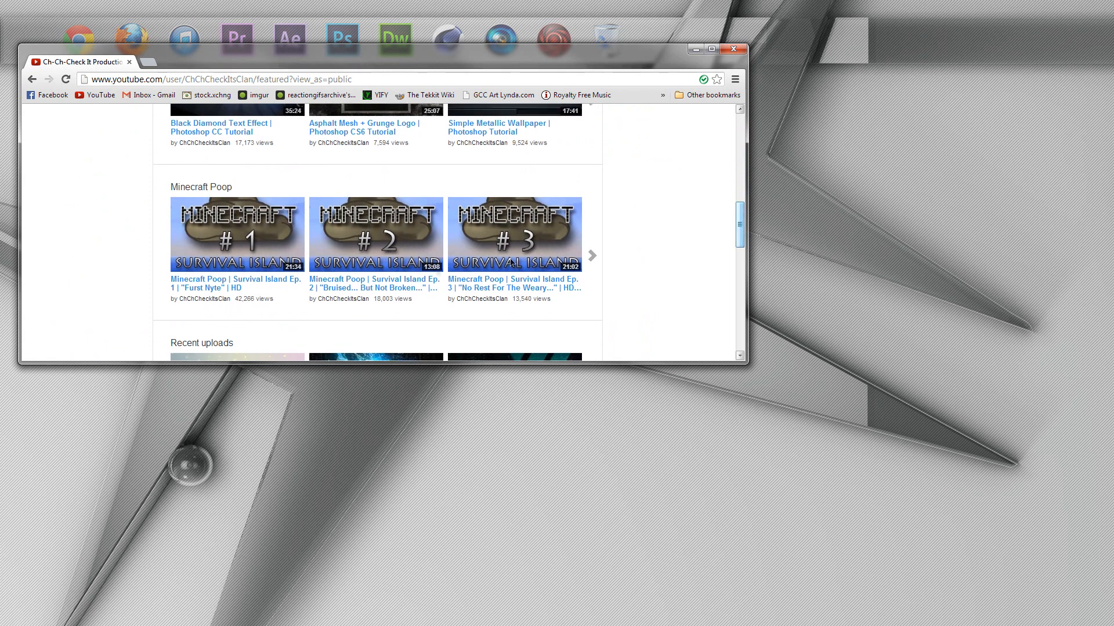
drag(742, 226, 745, 136)
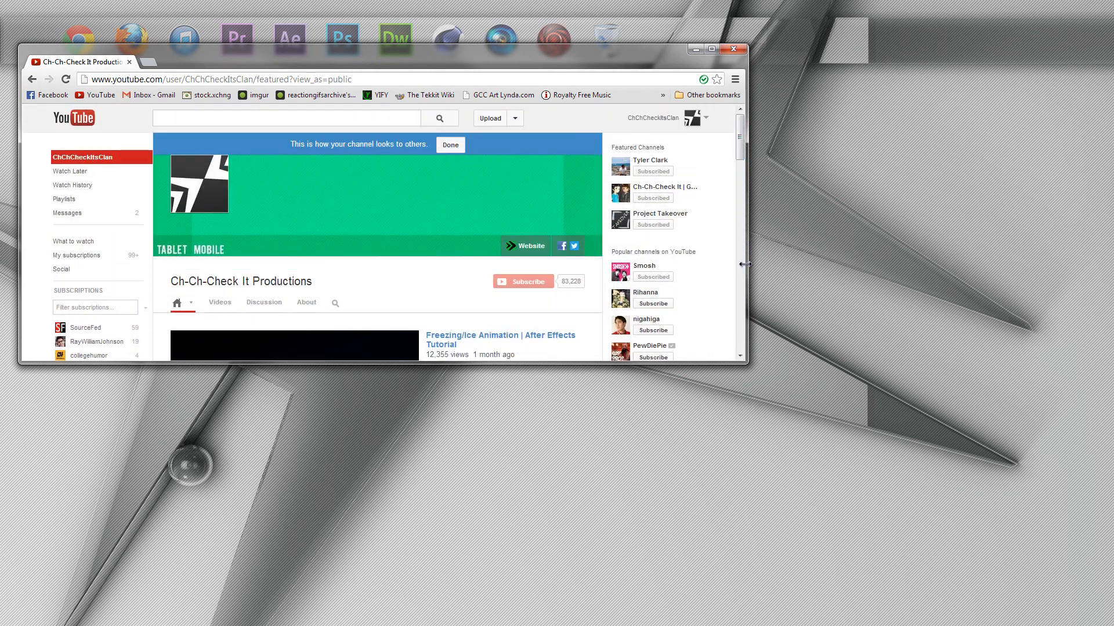
Narrow the browser window to the banner's mobile area to check the crop, and return the window to full size.
drag(745, 264, 659, 285)
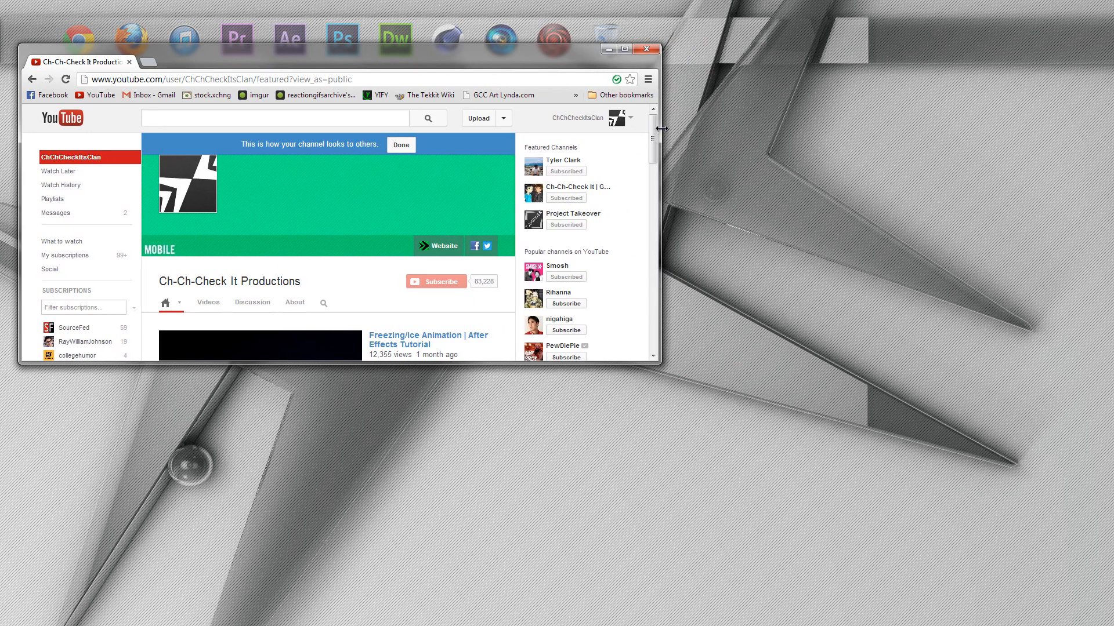
mouse_move(654, 137)
mouse_down()
mouse_move(654, 278)
mouse_move(654, 135)
mouse_up()
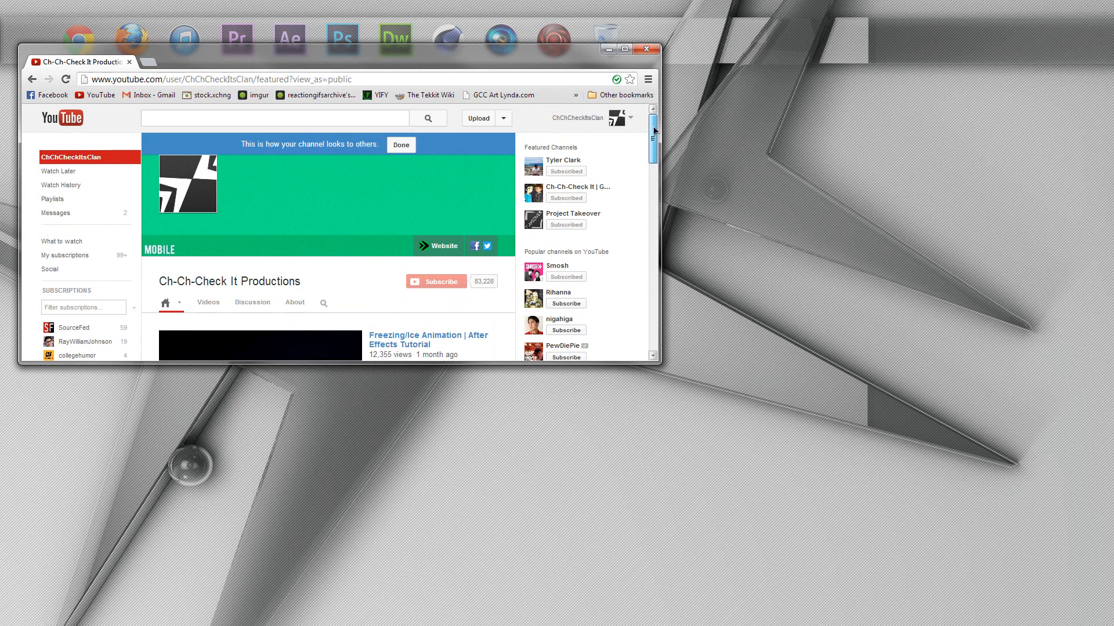
drag(660, 137, 1053, 369)
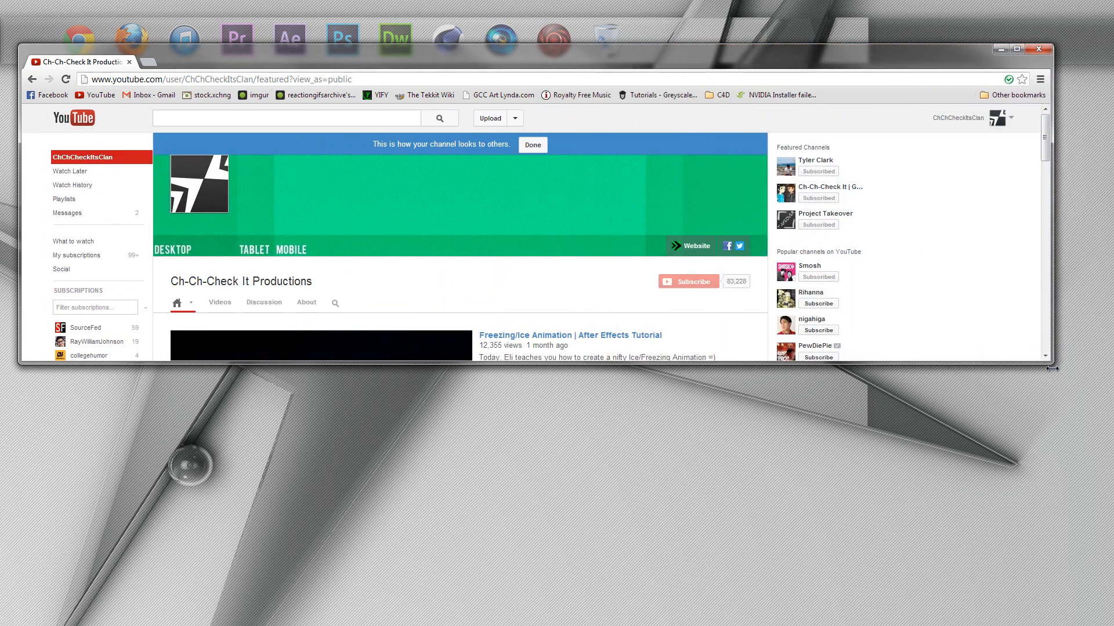
click(1016, 50)
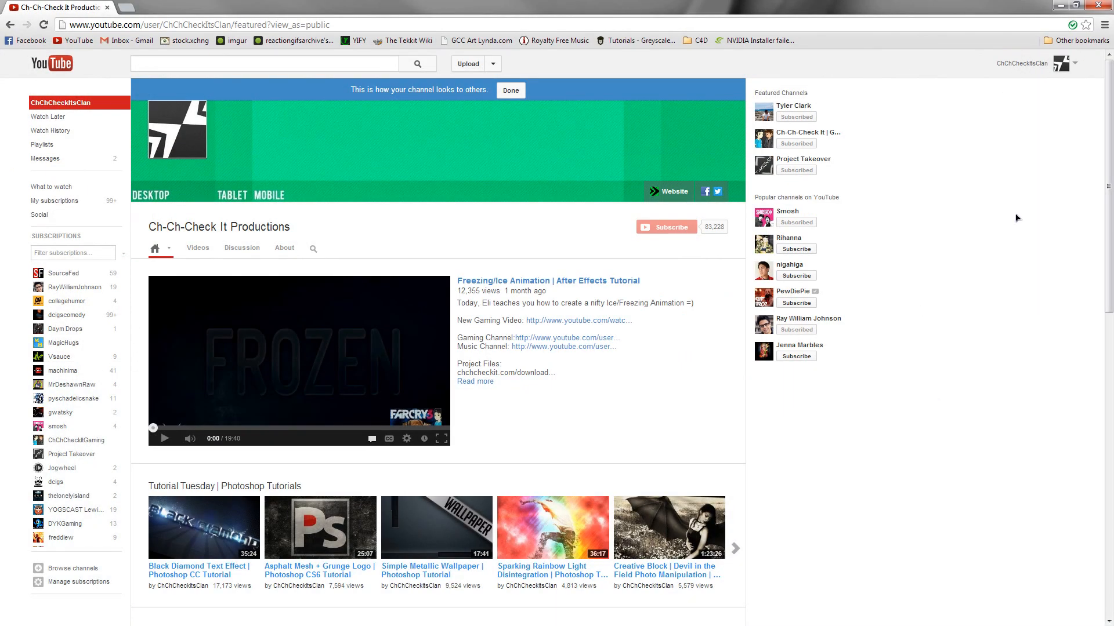
Switch back to Photoshop, expand the Template group and hide the SAFE AREA text layer.
click(1061, 7)
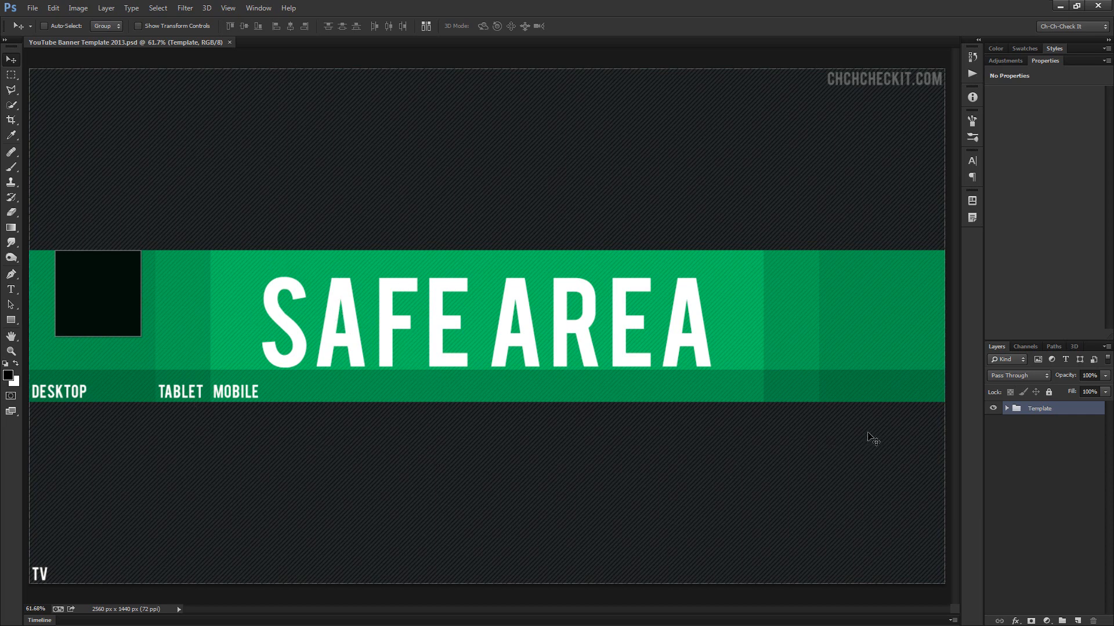
click(1007, 409)
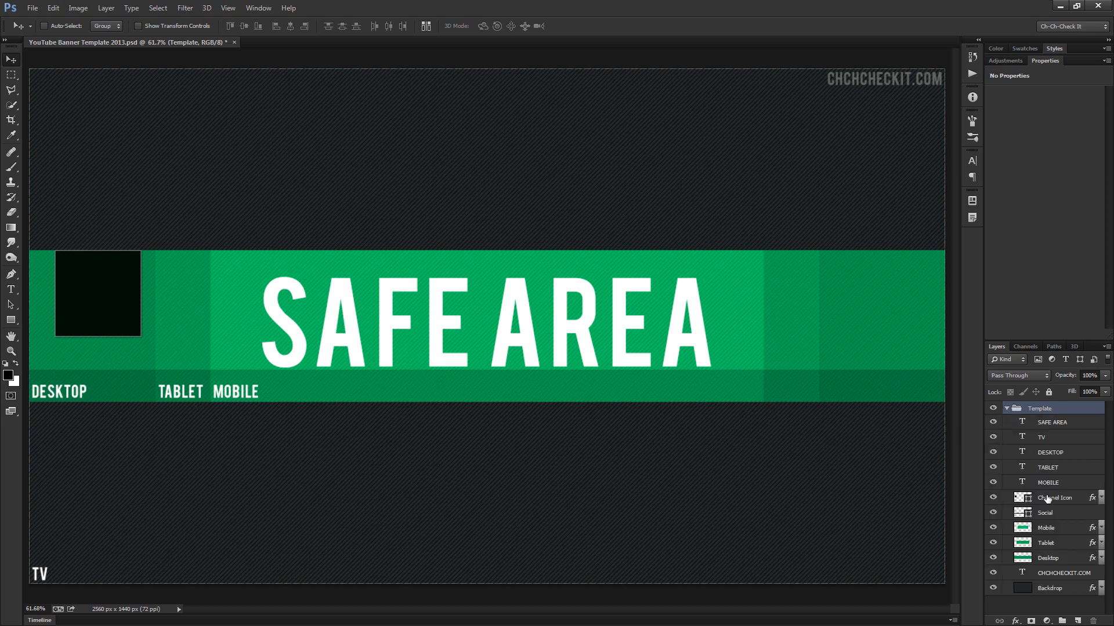
click(993, 422)
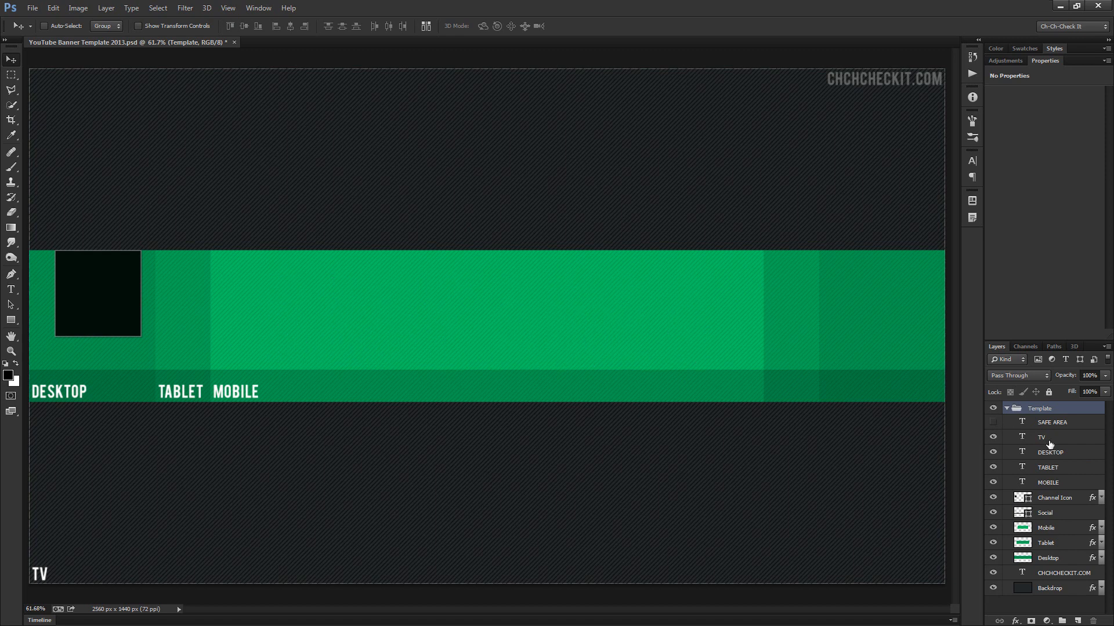
Examine the darker strip along the green banner's lower edge, from the DESKTOP label to the banner's far end.
scroll(47, 377, up, 5)
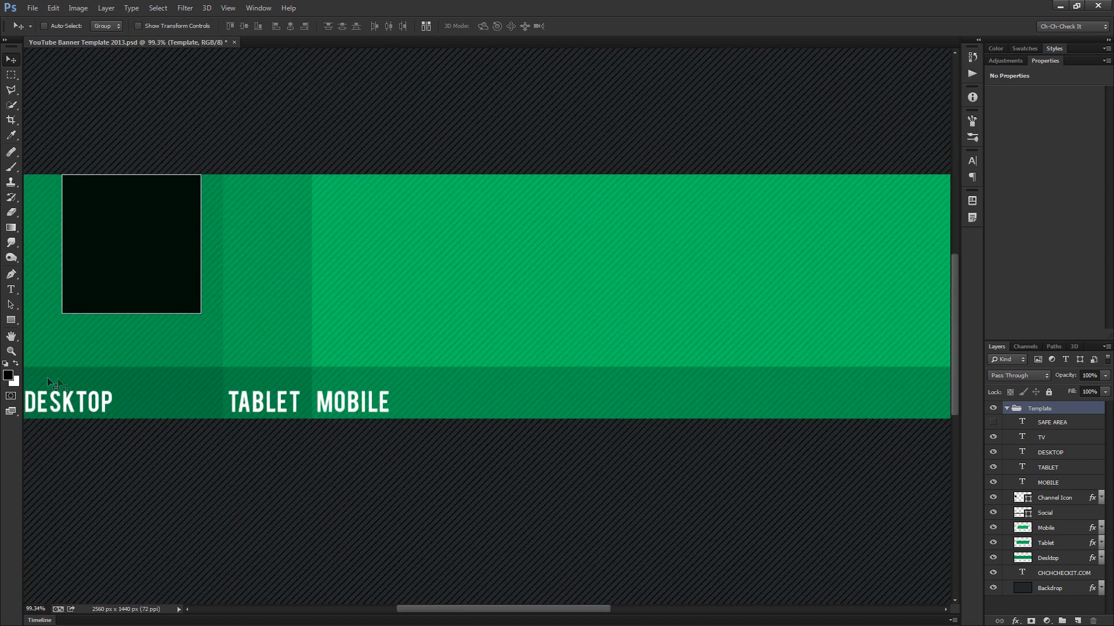
drag(649, 435, 373, 426)
drag(673, 423, 465, 453)
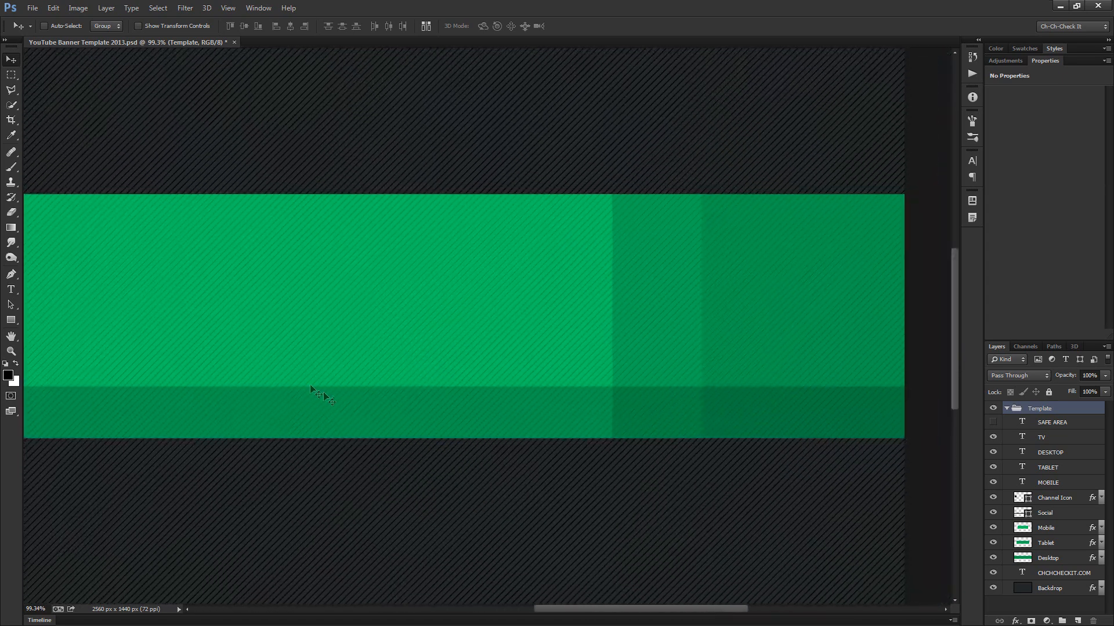
Toggle the Social layer's visibility repeatedly to compare the banner with and without the darker strip along its lower edge.
scroll(562, 470, down, 5)
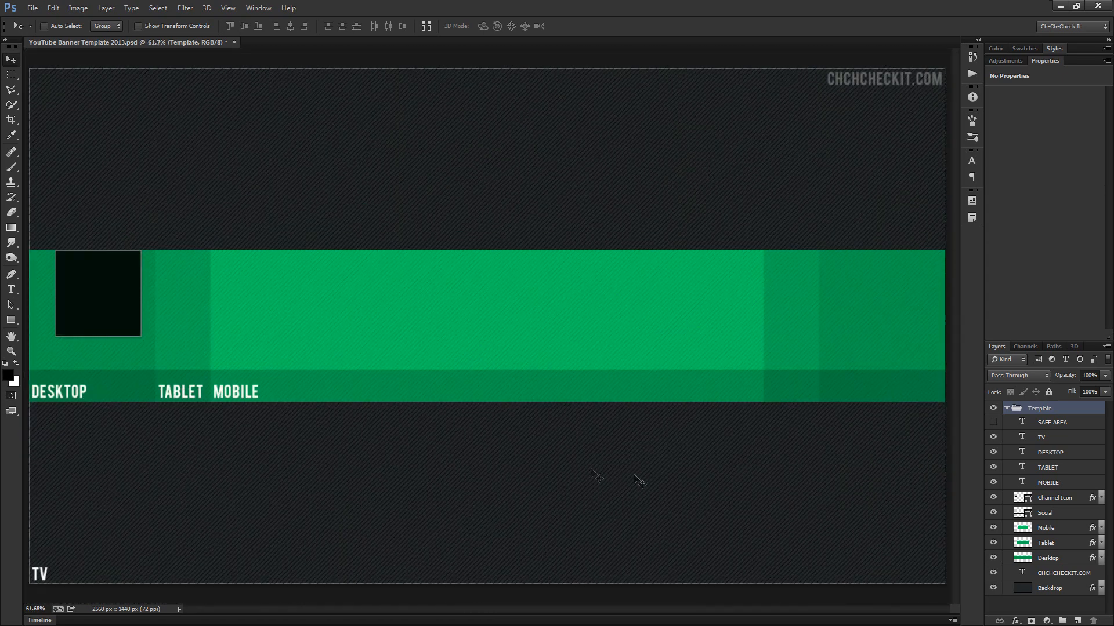
click(1047, 512)
click(993, 515)
click(994, 515)
click(993, 515)
click(994, 516)
click(993, 515)
click(994, 515)
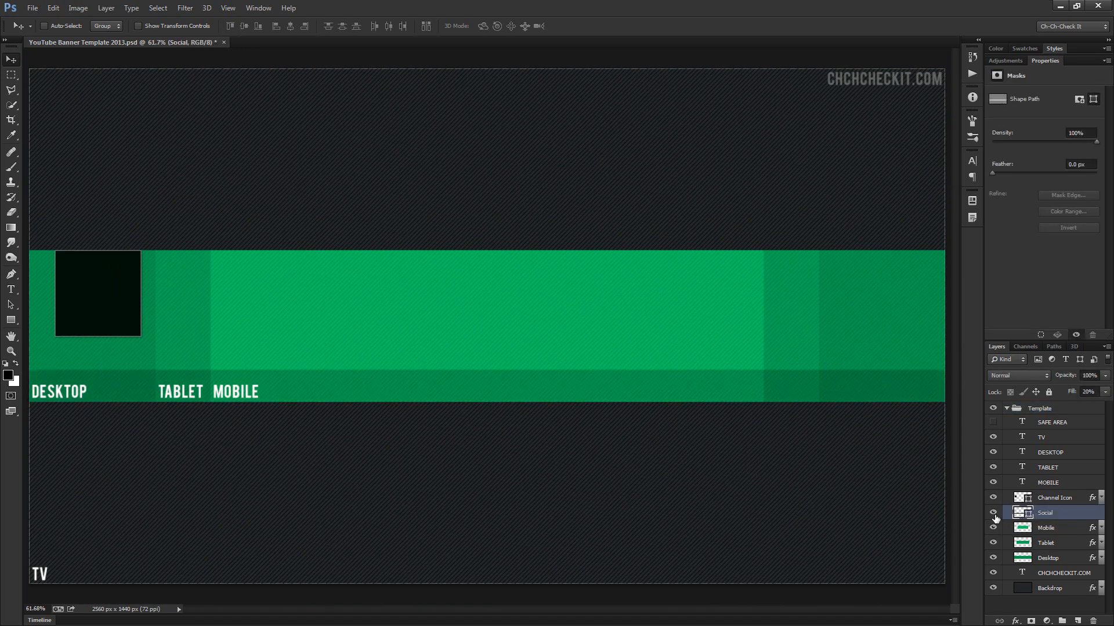
Compare the Social strip with the website and social links on the live YouTube channel banner in the browser, and return to Photoshop.
scroll(279, 377, up, 4)
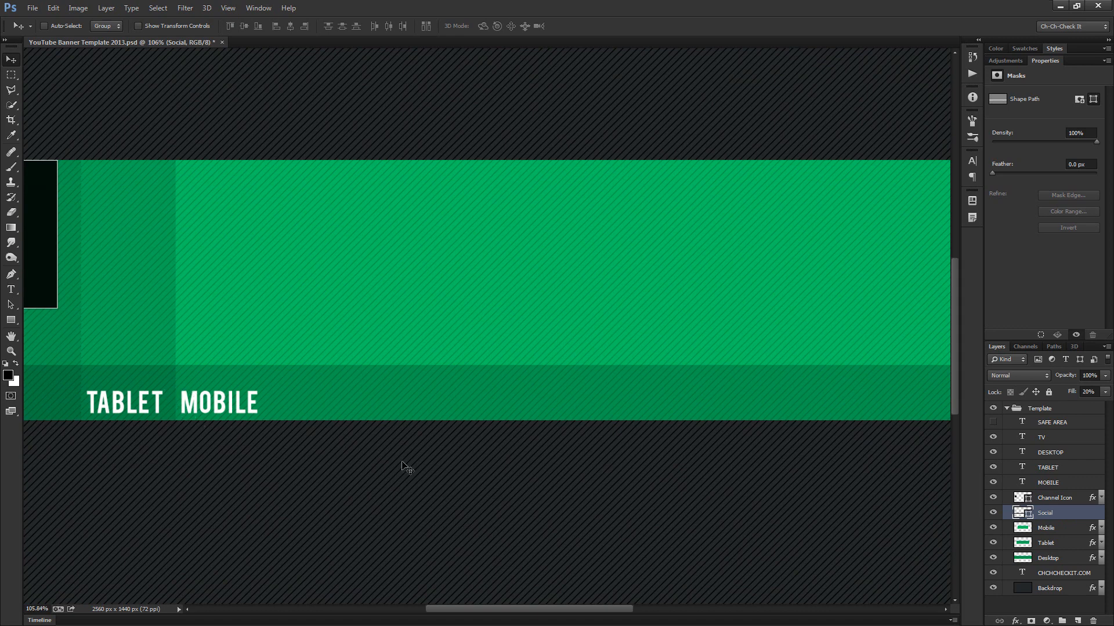
key(ctrl+0)
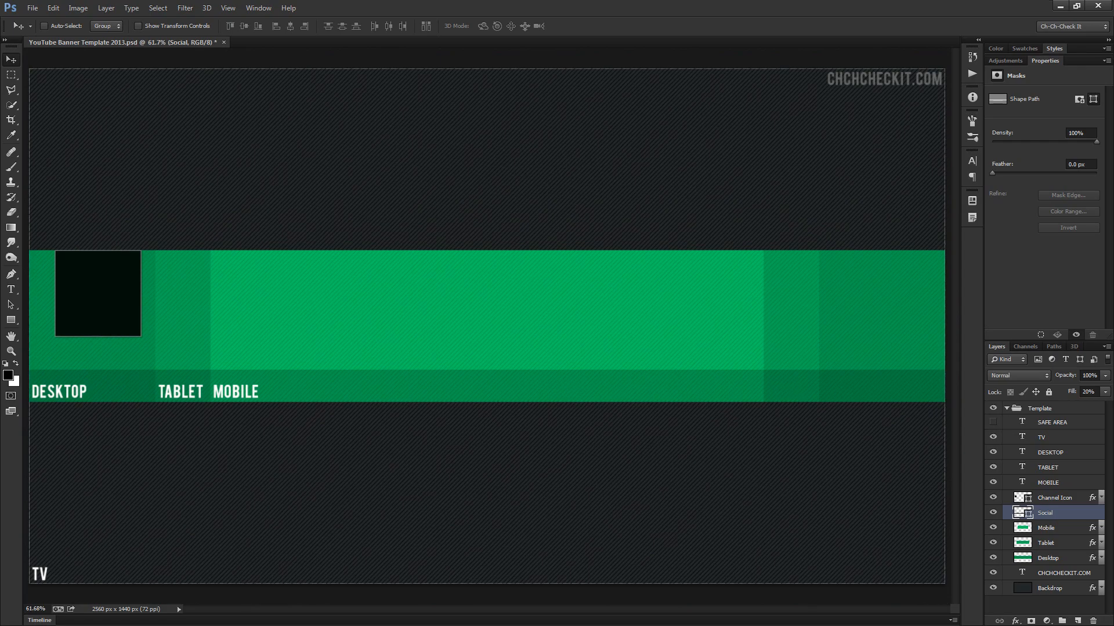
key(alt+Tab)
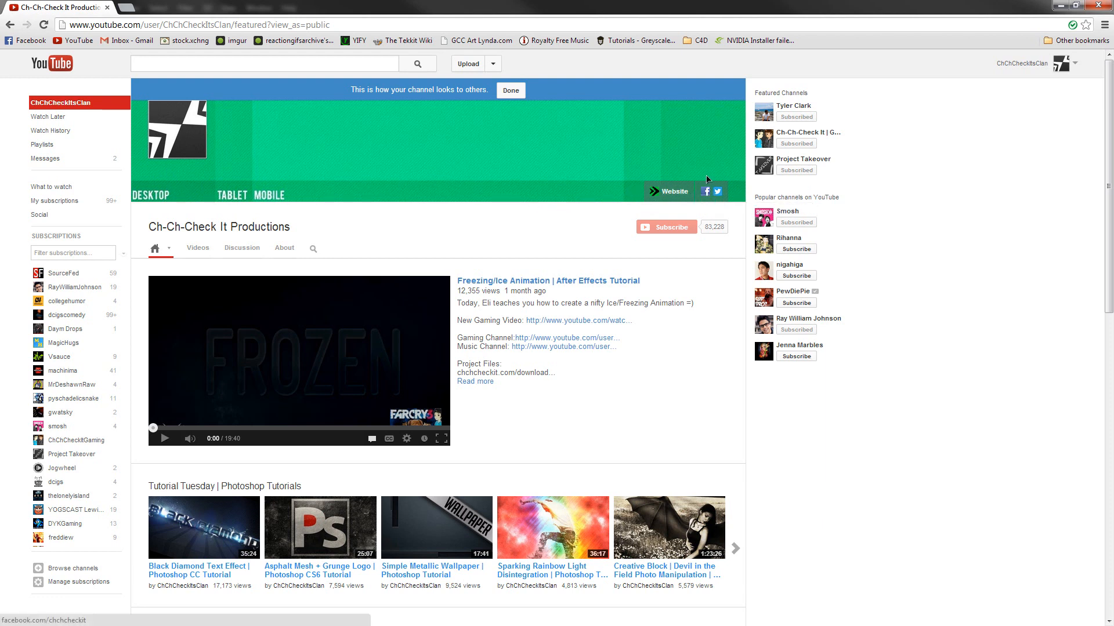
click(1061, 8)
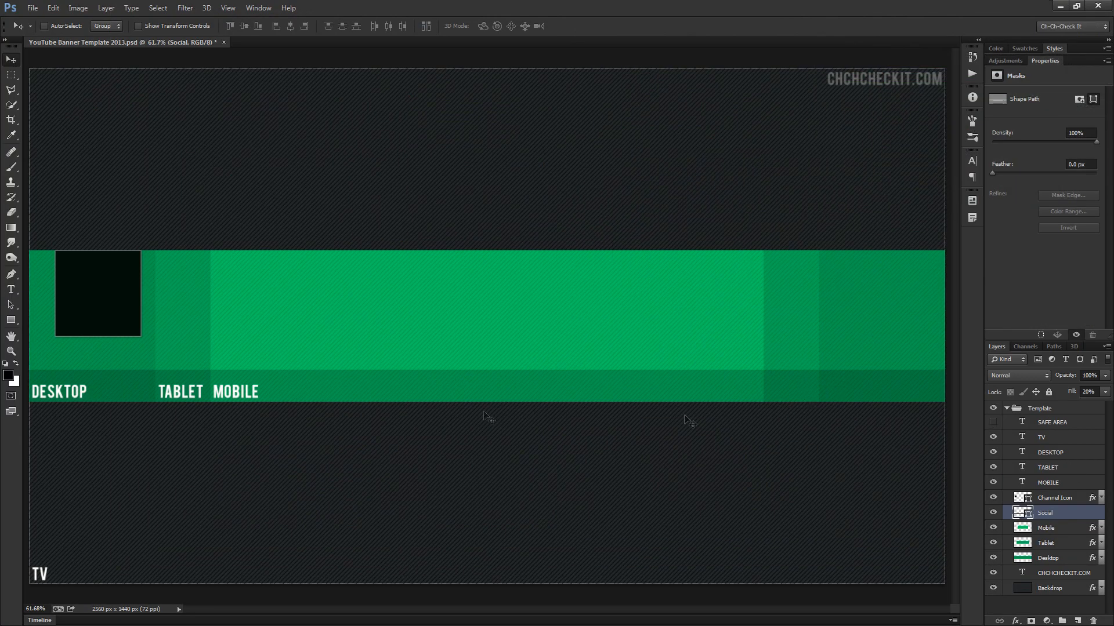
Select the Channel Icon layer, outline its black square with a rectangular marquee, and clear the selection.
scroll(53, 266, up, 3)
scroll(53, 266, up, 1)
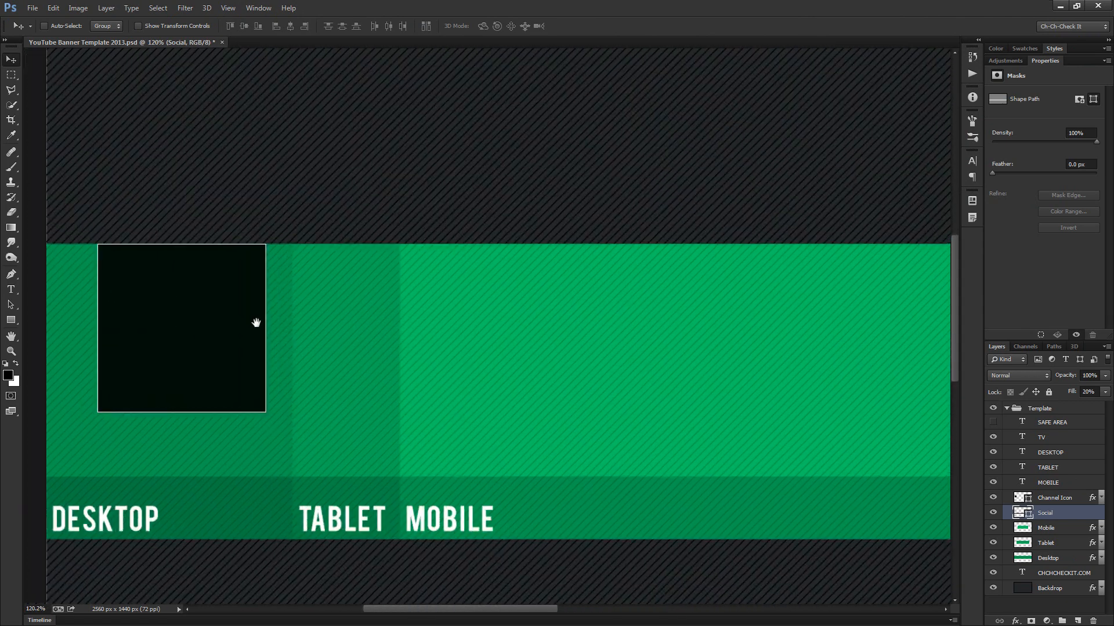
click(1048, 500)
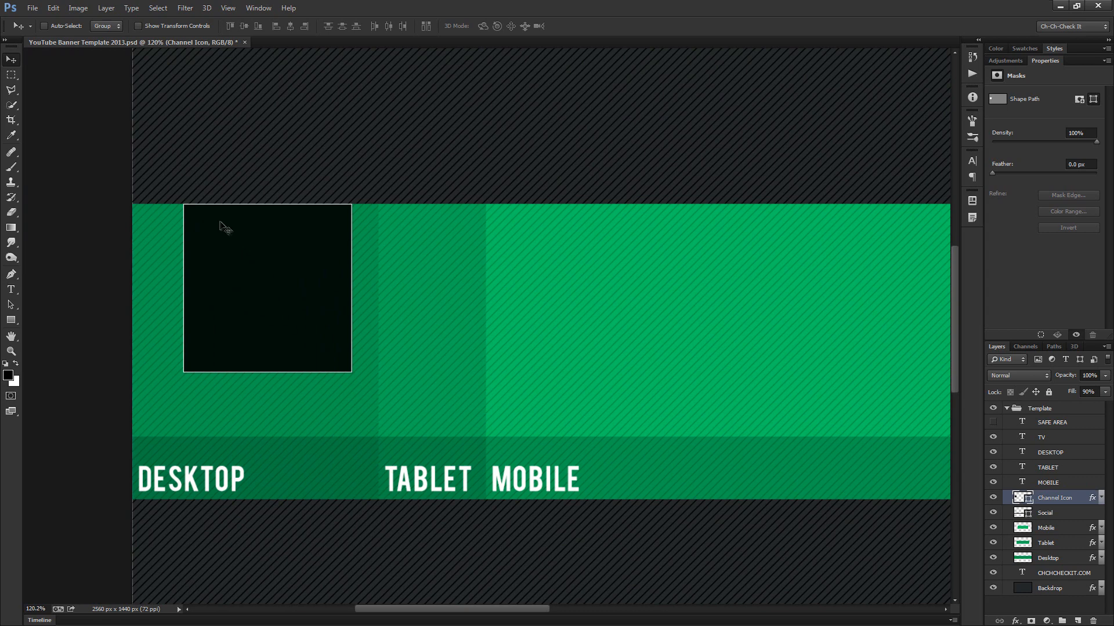
scroll(206, 214, up, 2)
key(m)
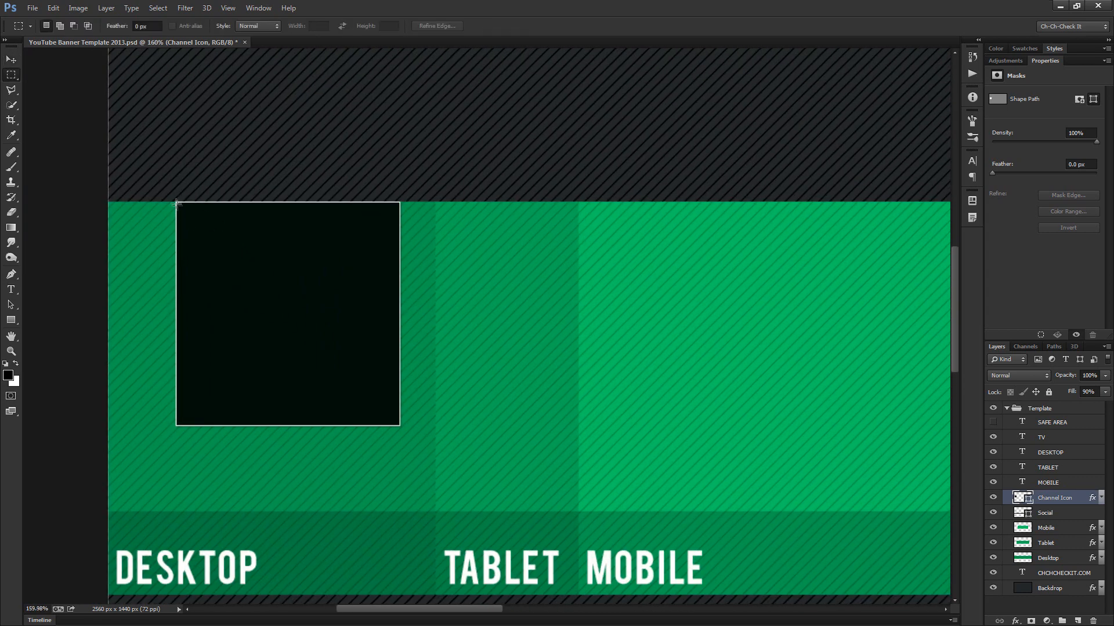
drag(175, 202, 415, 425)
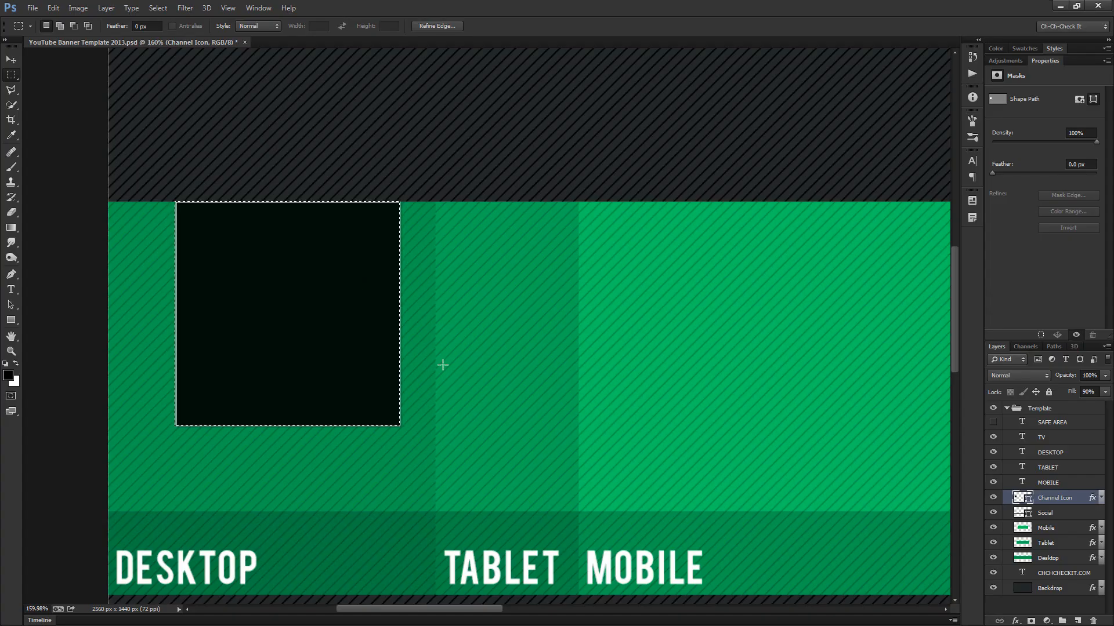
key(ctrl+d)
scroll(257, 326, down, 2)
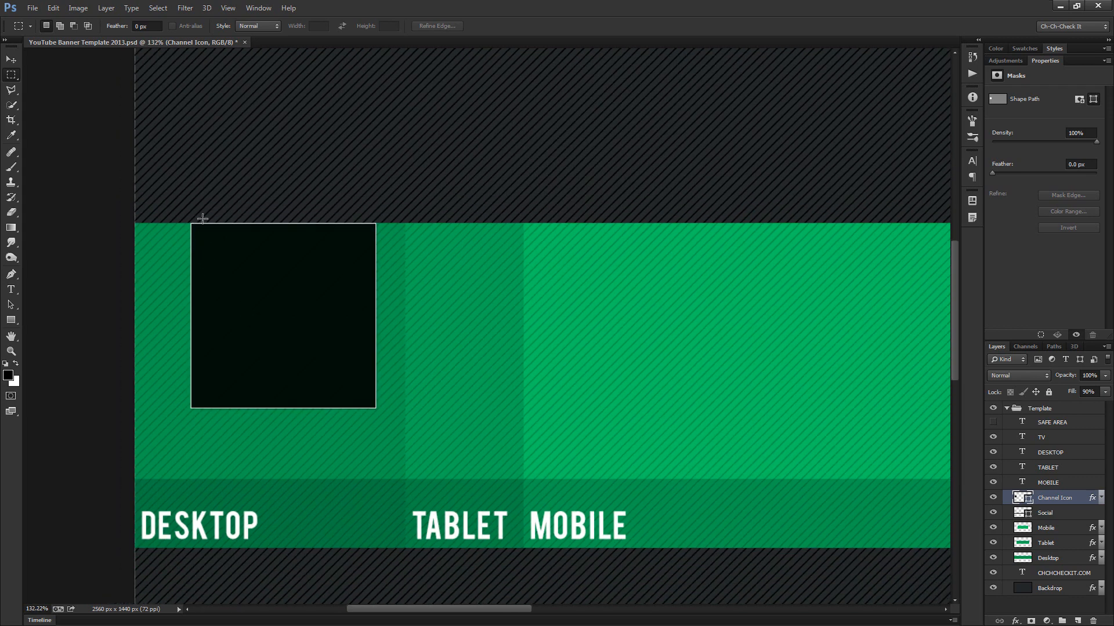
Move the Channel Icon square slightly left within the DESKTOP area, keeping it against the green banner's upper edge.
scroll(213, 237, down, 2)
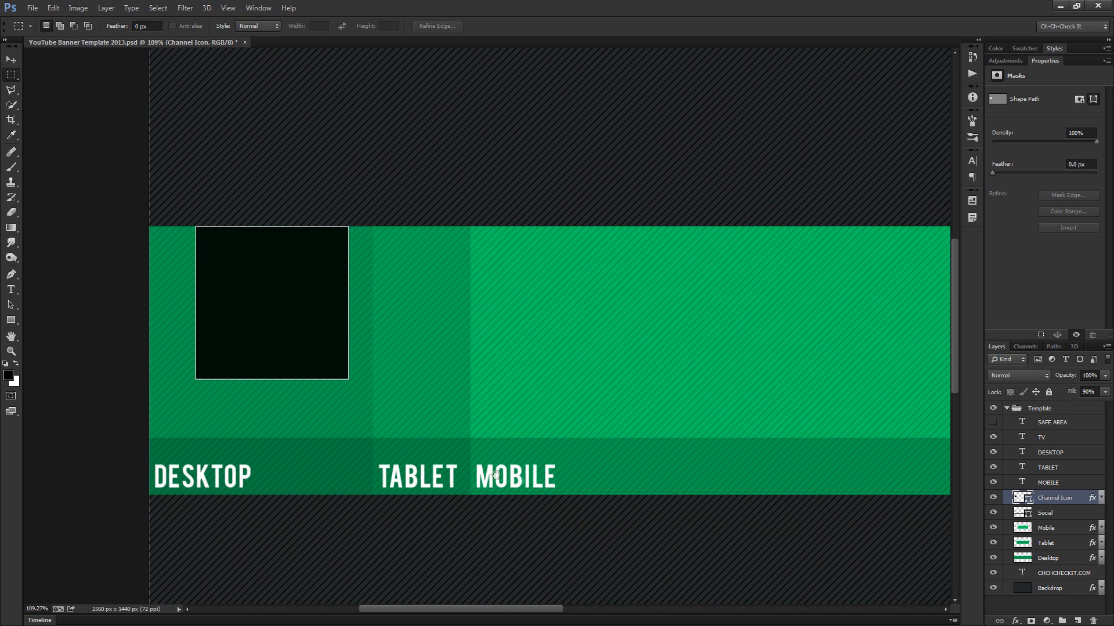
drag(454, 464, 381, 396)
drag(492, 416, 344, 419)
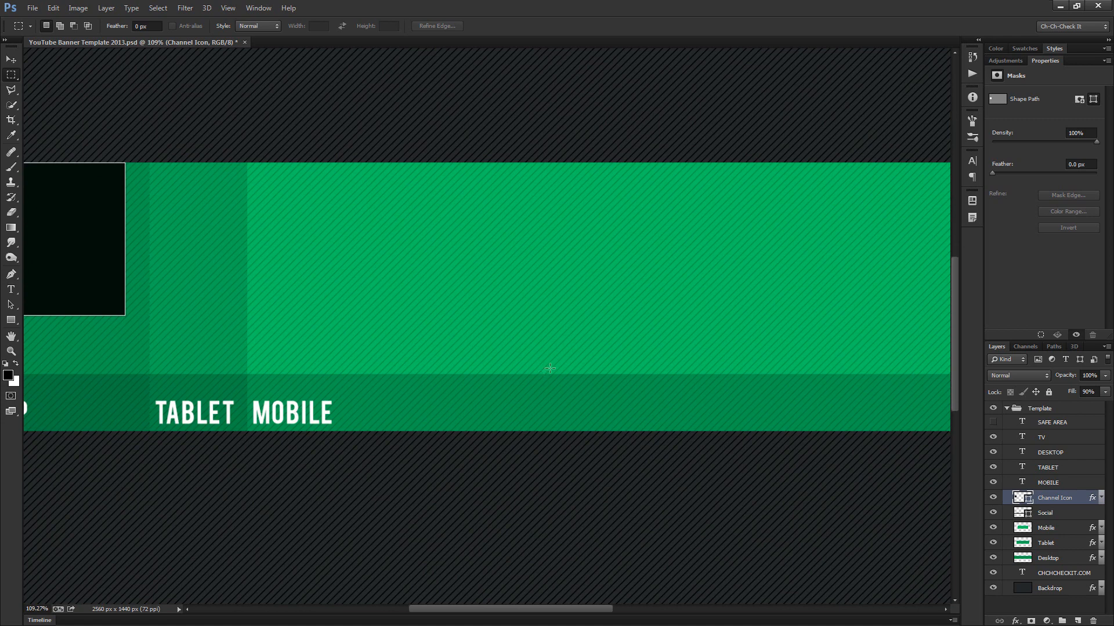
key(ctrl+0)
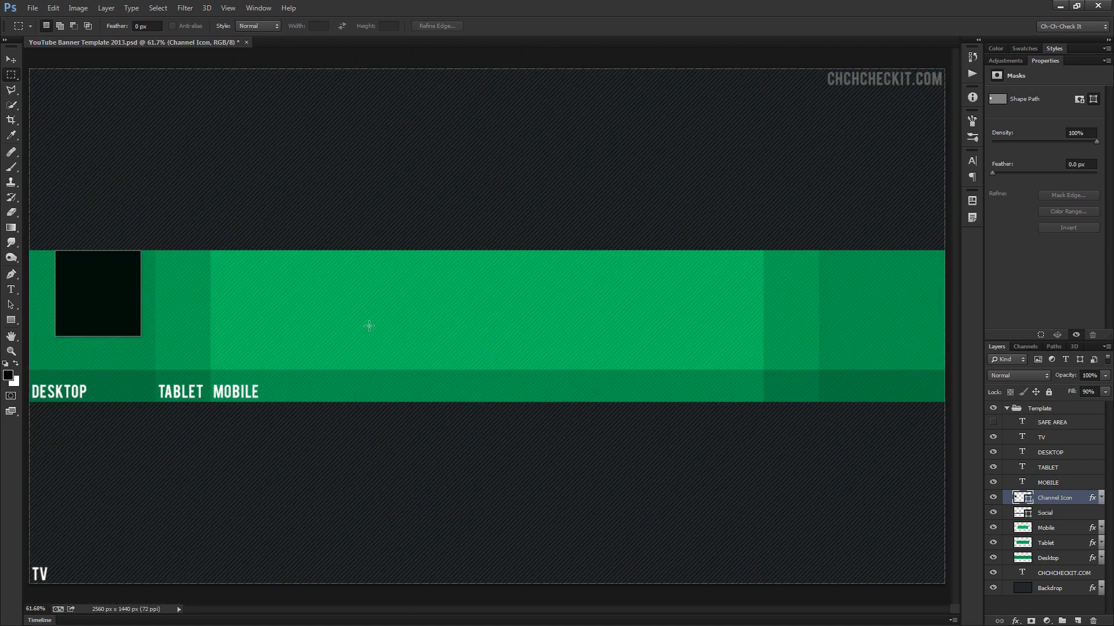
key(v)
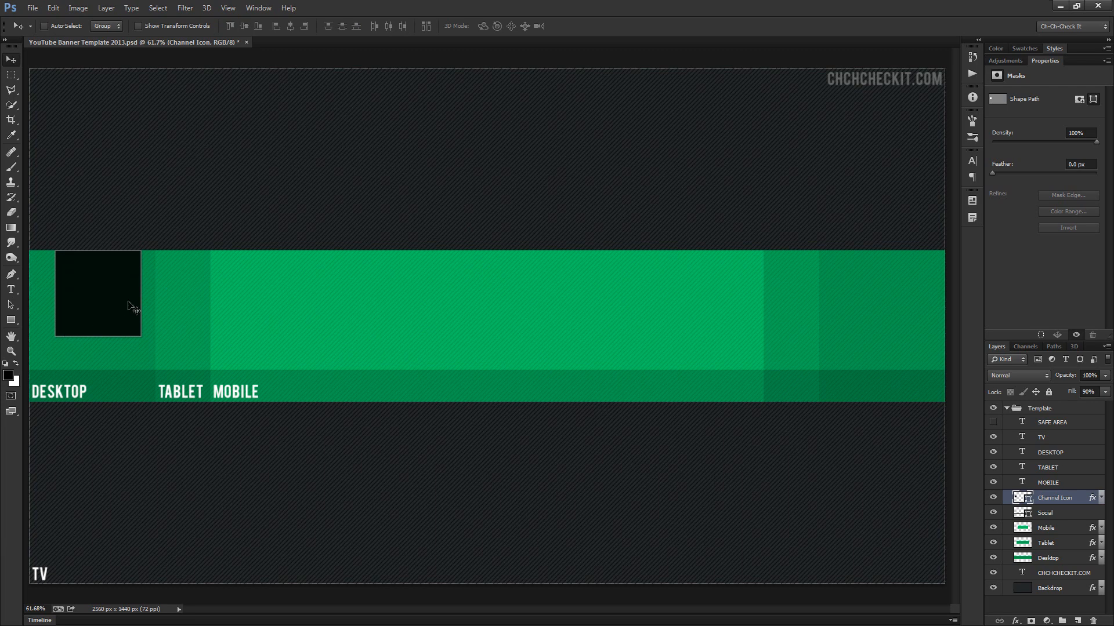
mouse_move(86, 297)
mouse_down()
mouse_move(228, 297)
mouse_move(252, 301)
mouse_move(93, 303)
mouse_move(258, 312)
mouse_move(80, 318)
mouse_up()
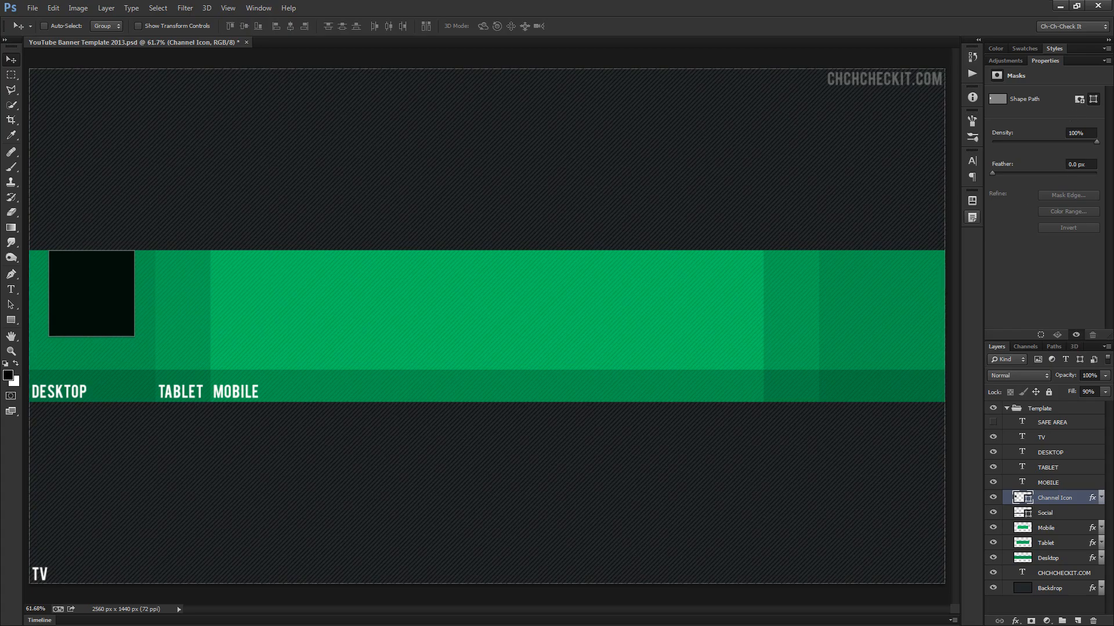
Switch to the browser, narrow the window to check the channel icon's position on the banner, and return to Photoshop.
key(alt+Tab)
click(1075, 6)
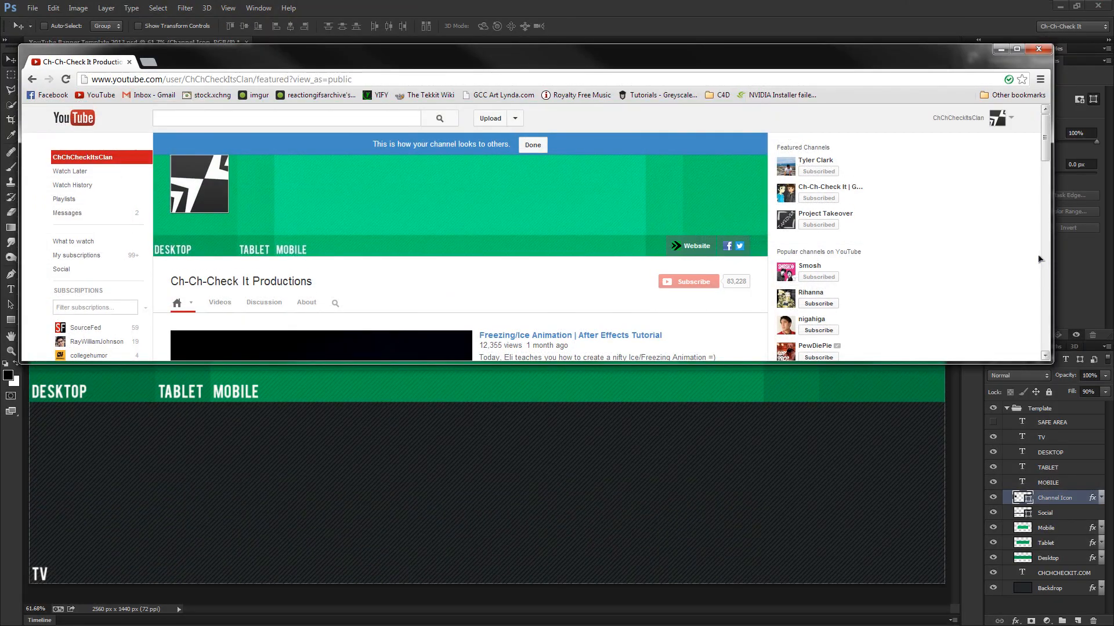
drag(1051, 259, 960, 262)
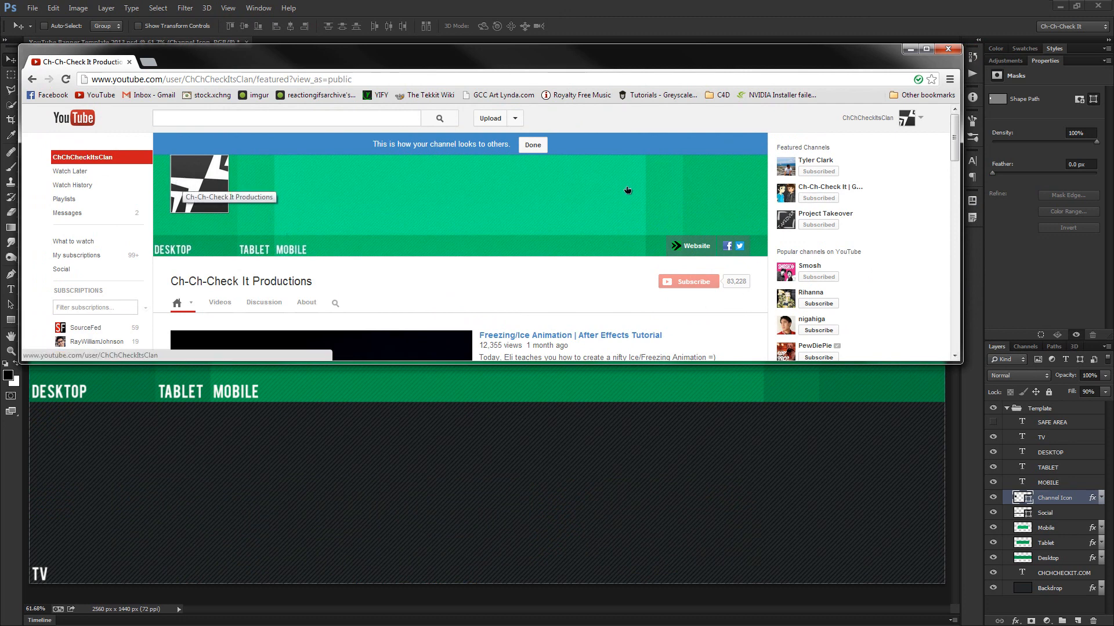
drag(961, 222, 922, 348)
click(884, 50)
click(1051, 5)
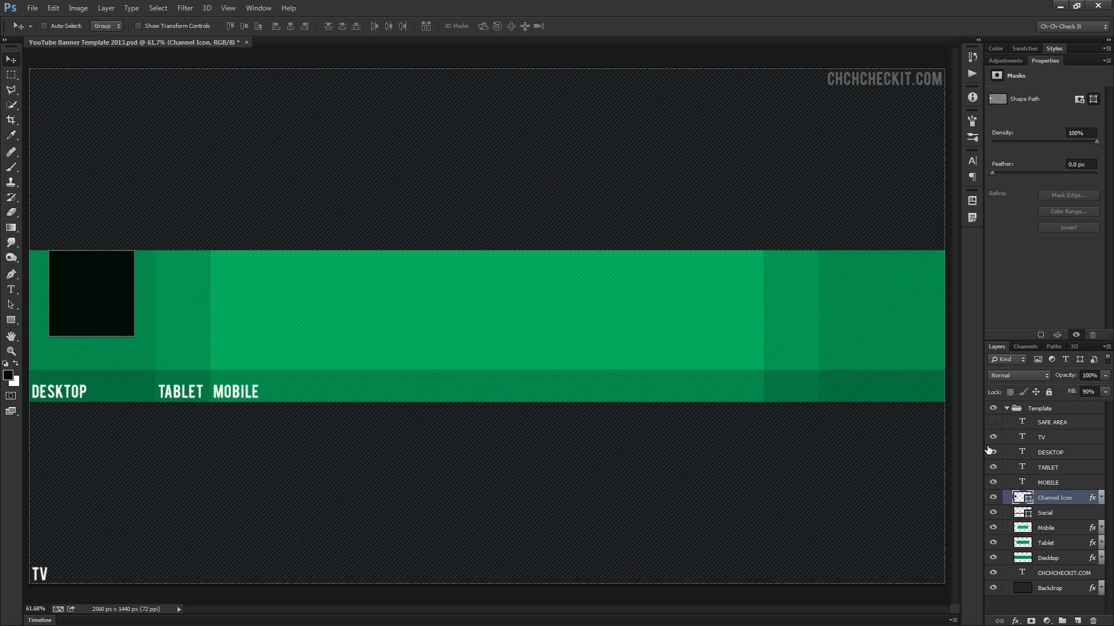
Add a new layer above the collapsed Template group and show the guides.
click(1007, 409)
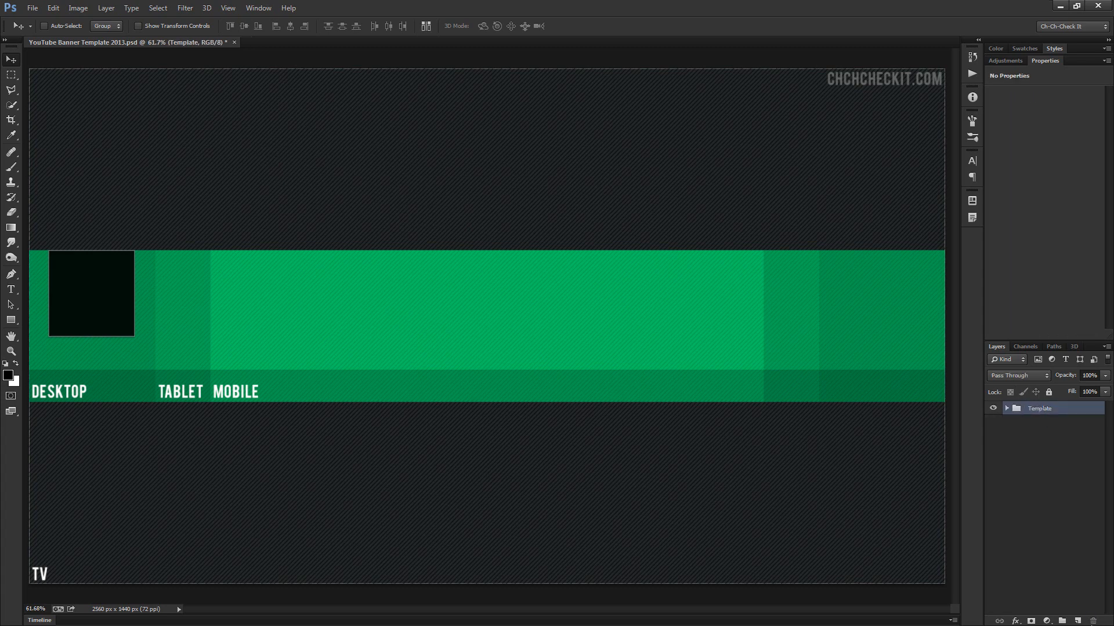
click(1076, 620)
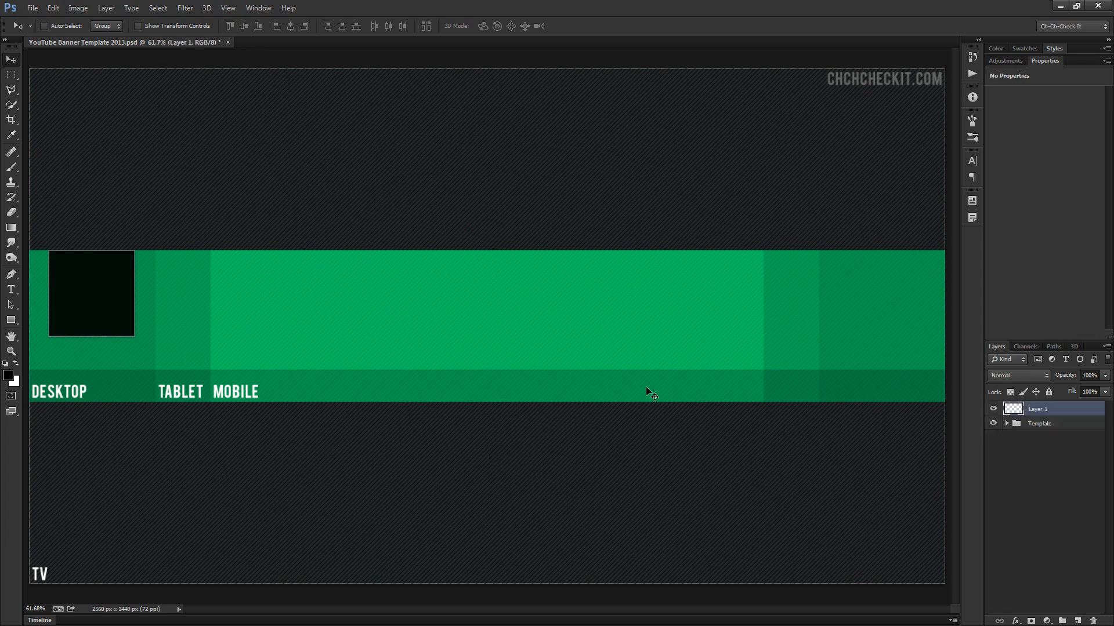
key(ctrl+semicolon)
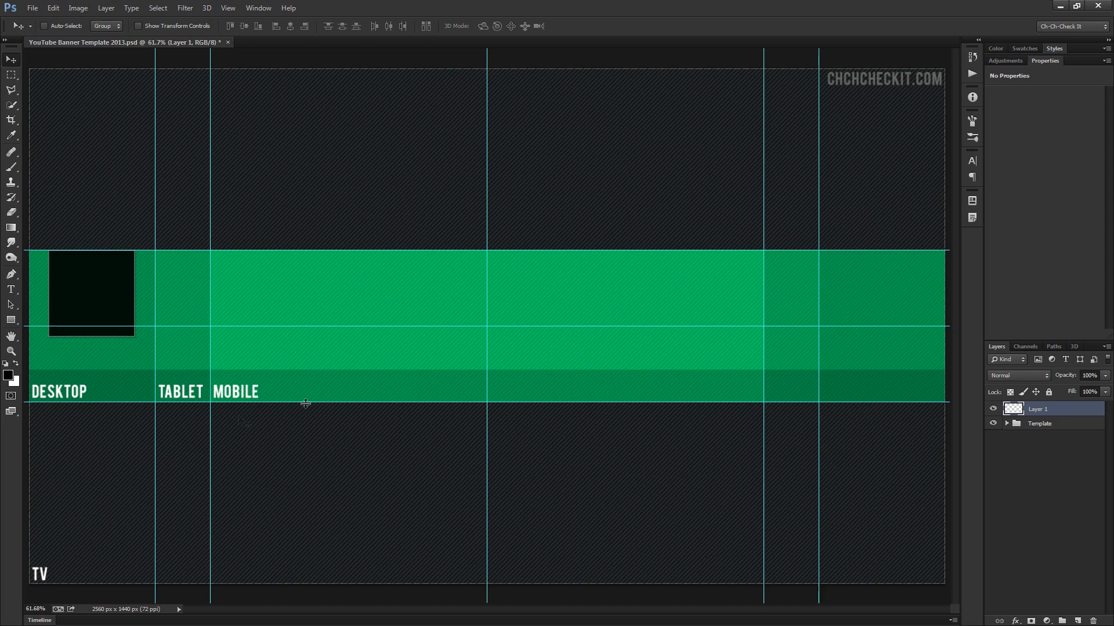
Draw a rectangle shape about 2596 by 424 px between the banner's upper and lower guides, extending past both canvas sides.
click(13, 321)
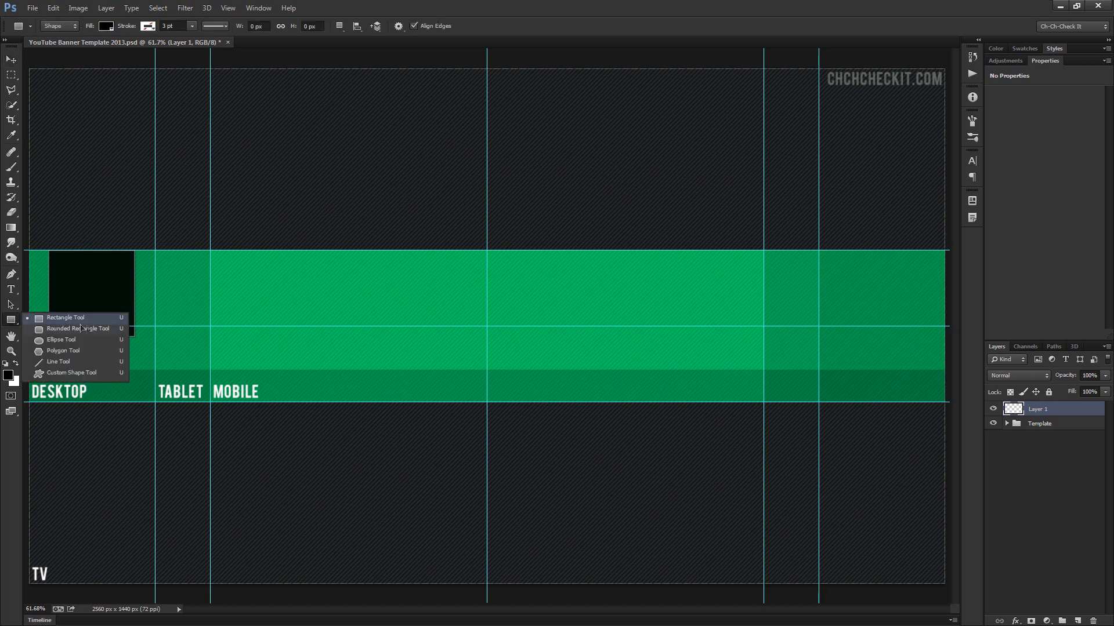
click(64, 319)
scroll(86, 330, down, 1)
scroll(85, 330, down, 1)
drag(106, 263, 873, 391)
scroll(880, 388, up, 2)
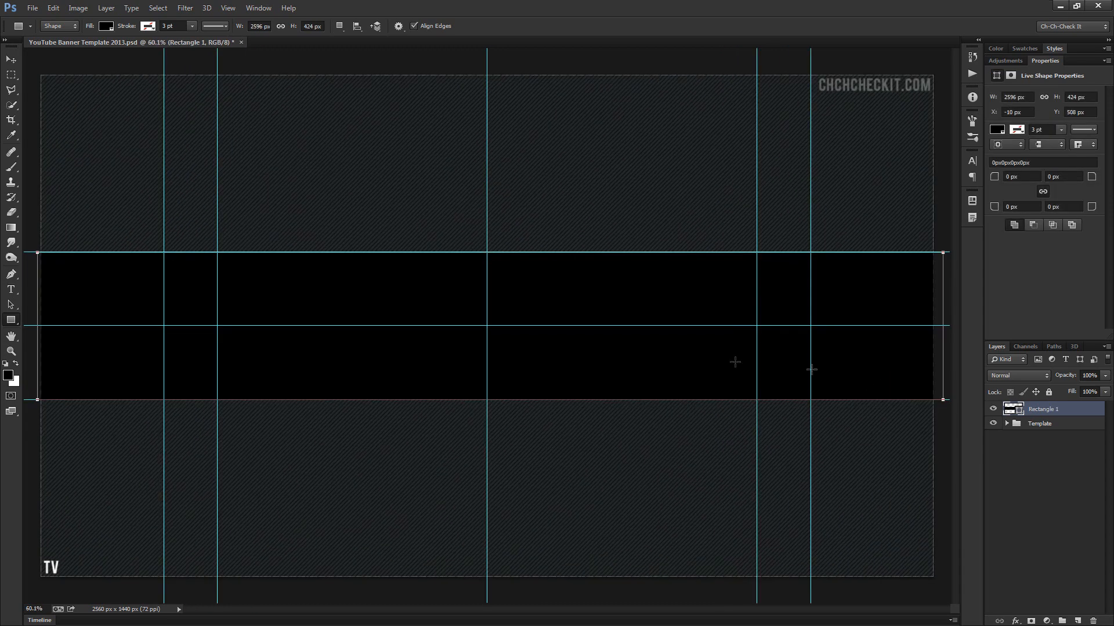
Change the rectangle's fill color to blue #1f98ed.
click(106, 27)
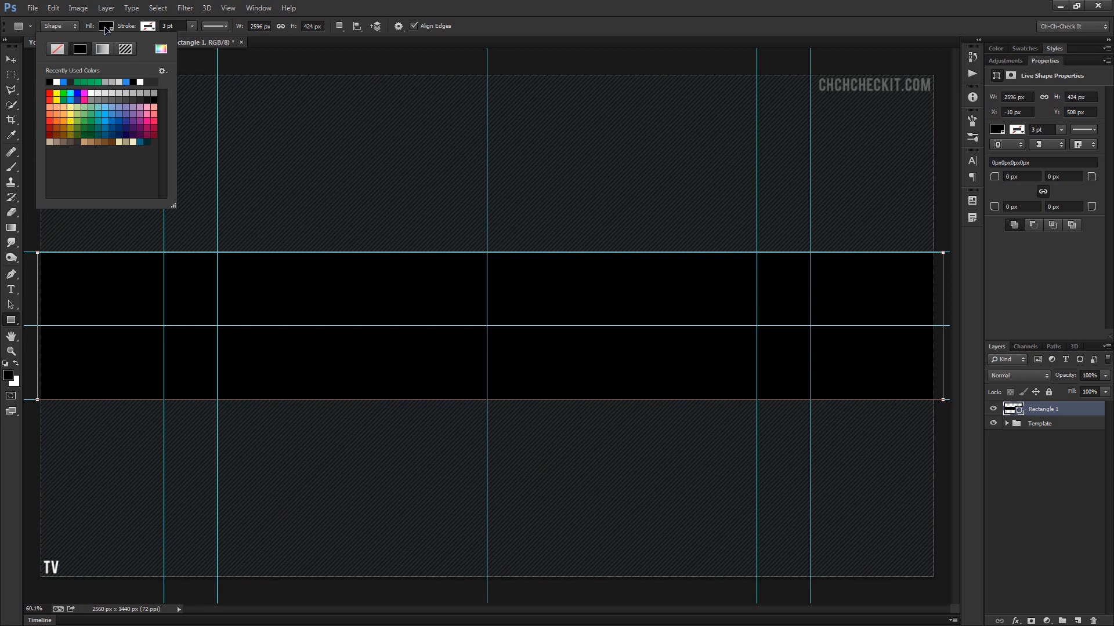
click(160, 49)
drag(699, 253, 700, 241)
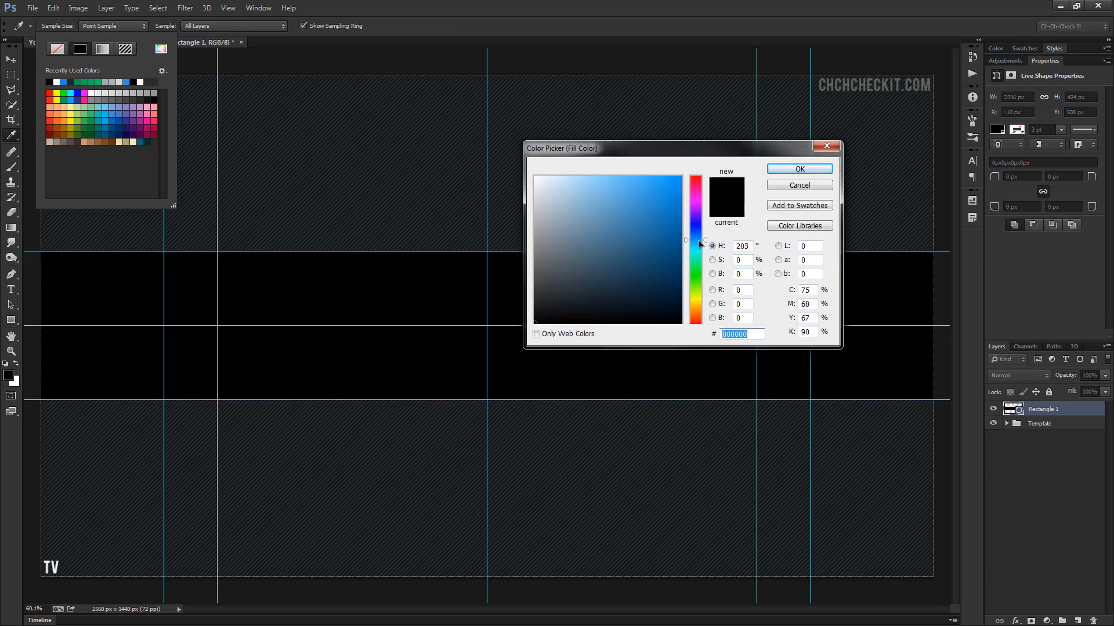
drag(663, 201, 662, 186)
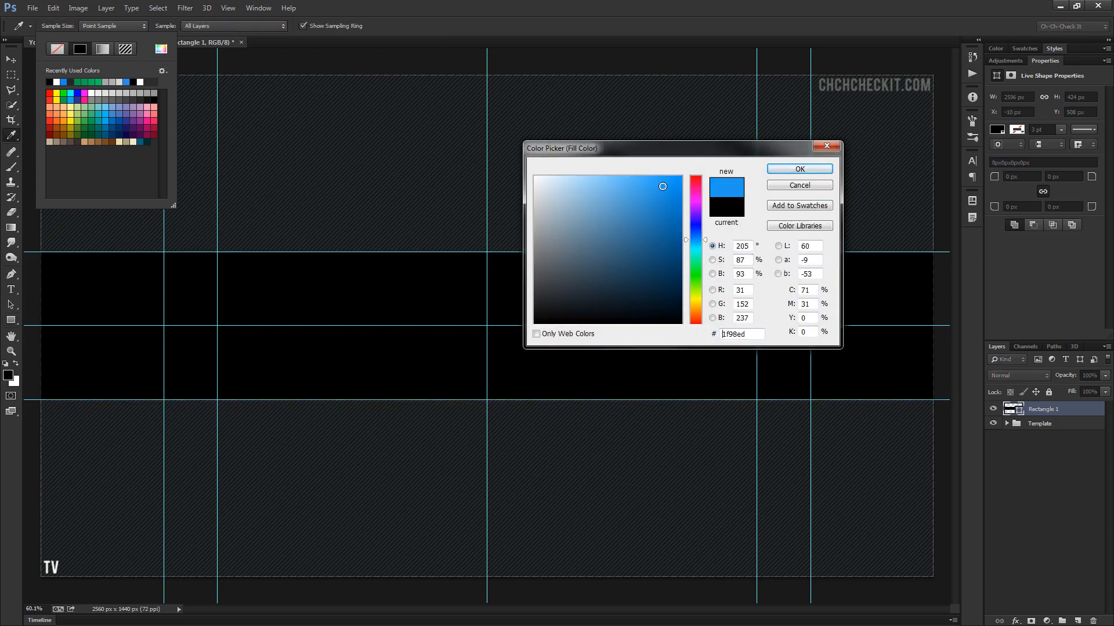
click(812, 170)
click(112, 26)
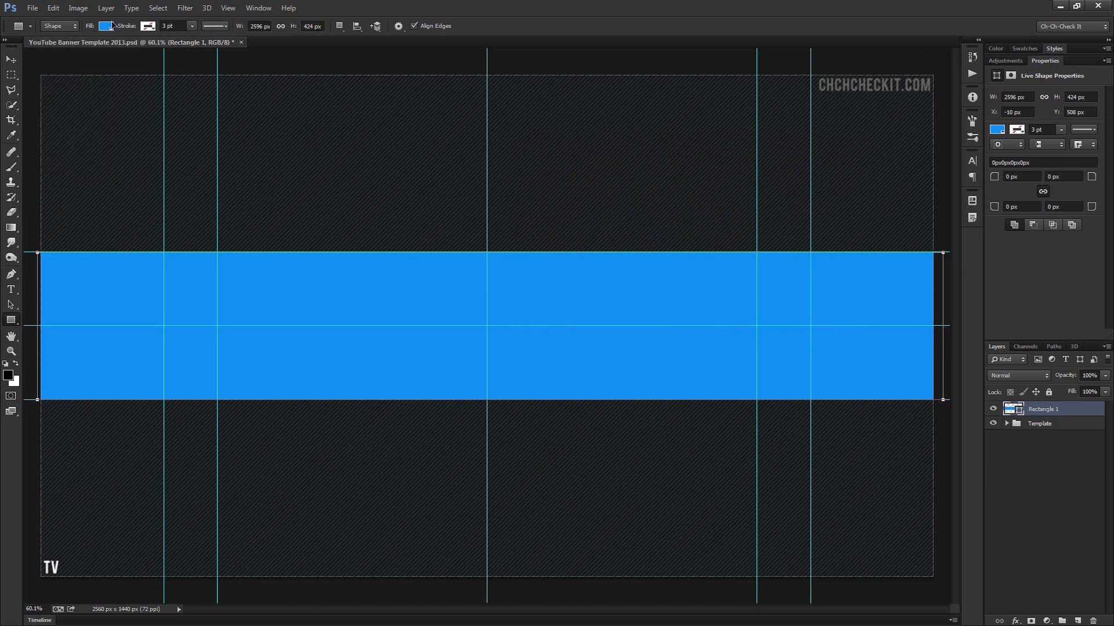
Add a Gradient Overlay to the rectangle with Soft Light blending and about 50% opacity.
click(1015, 622)
click(1040, 574)
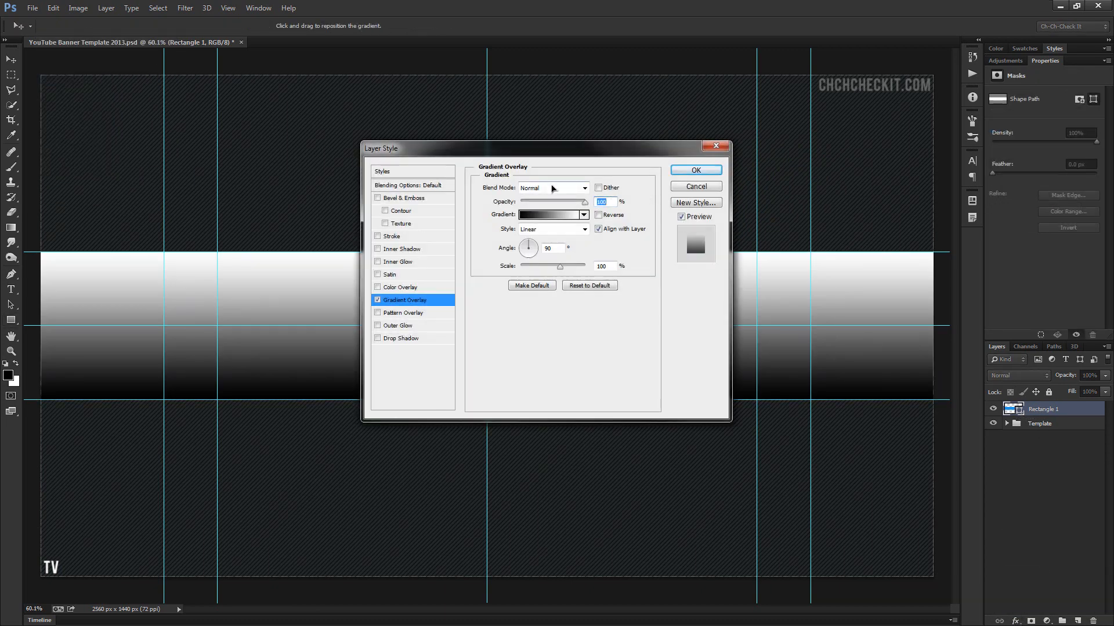
click(552, 188)
click(545, 348)
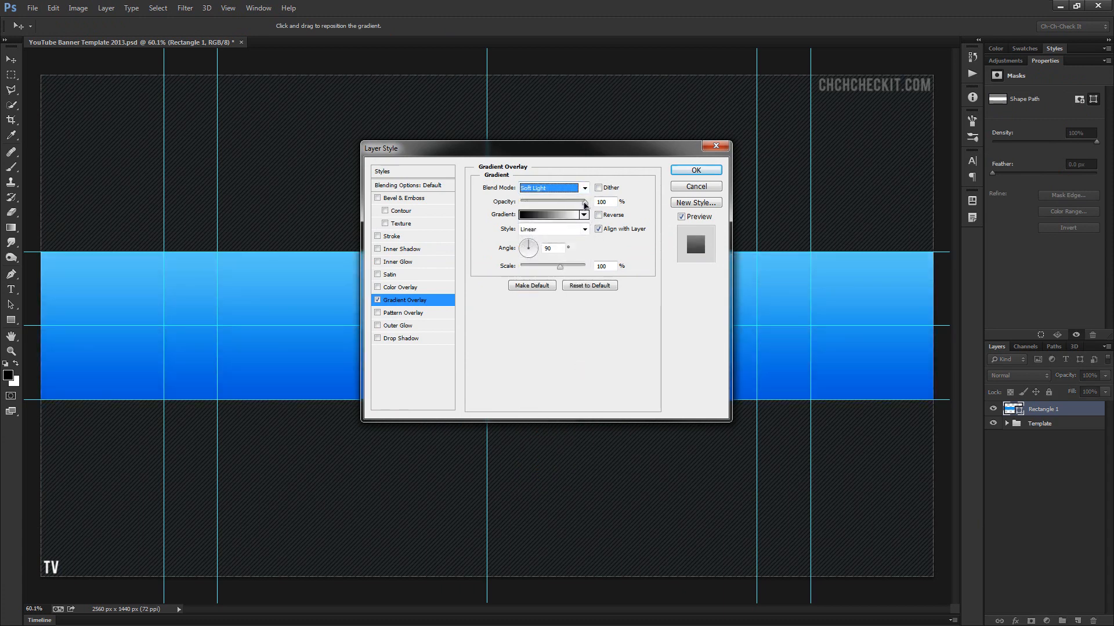
drag(584, 205, 552, 208)
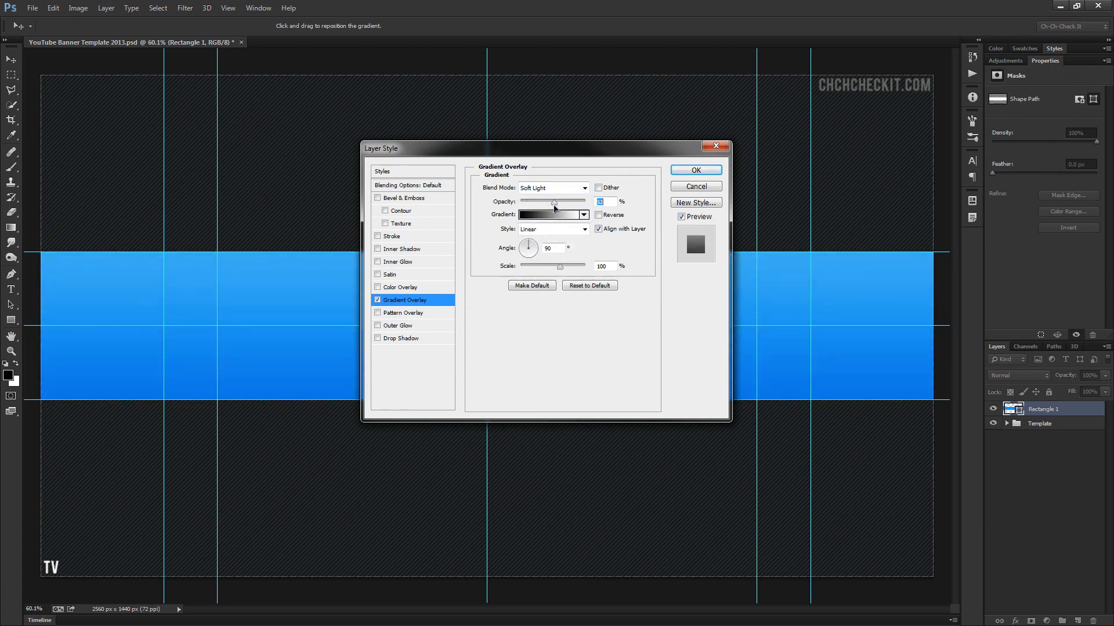
drag(565, 148, 589, 128)
Add a Pattern Overlay of diagonal stripes to the blue rectangle with Multiply blending and 25% opacity.
click(445, 294)
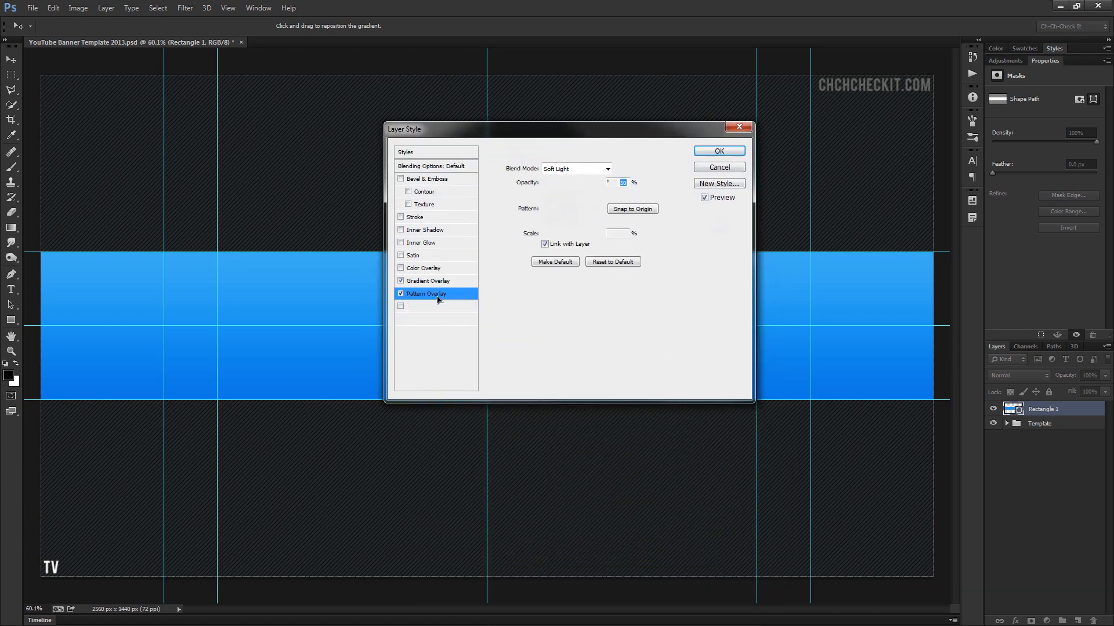
click(580, 209)
click(599, 263)
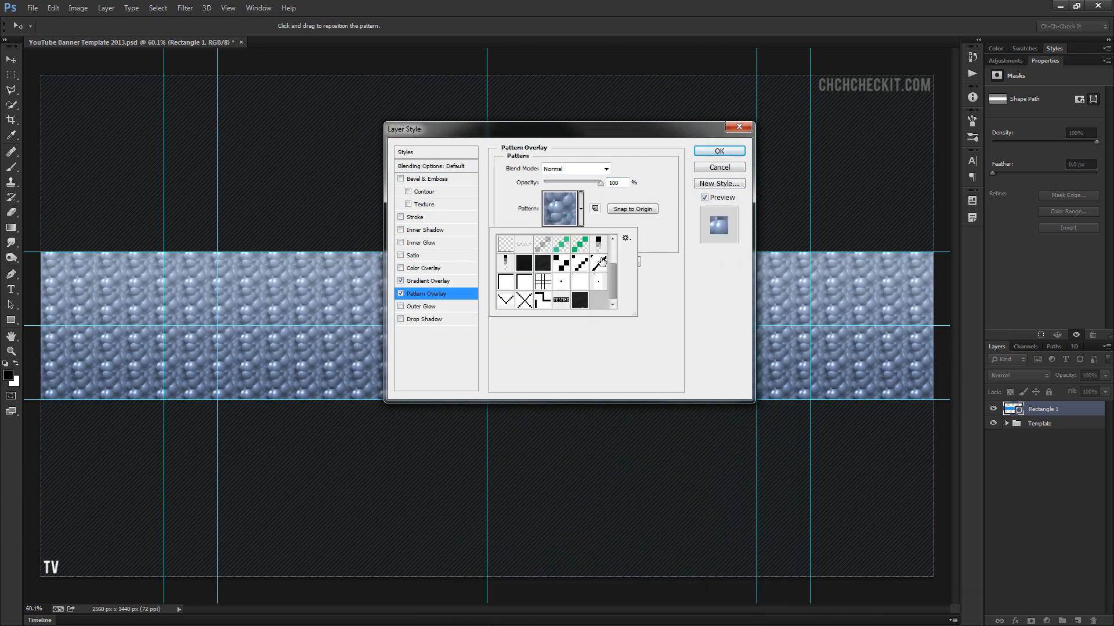
click(583, 168)
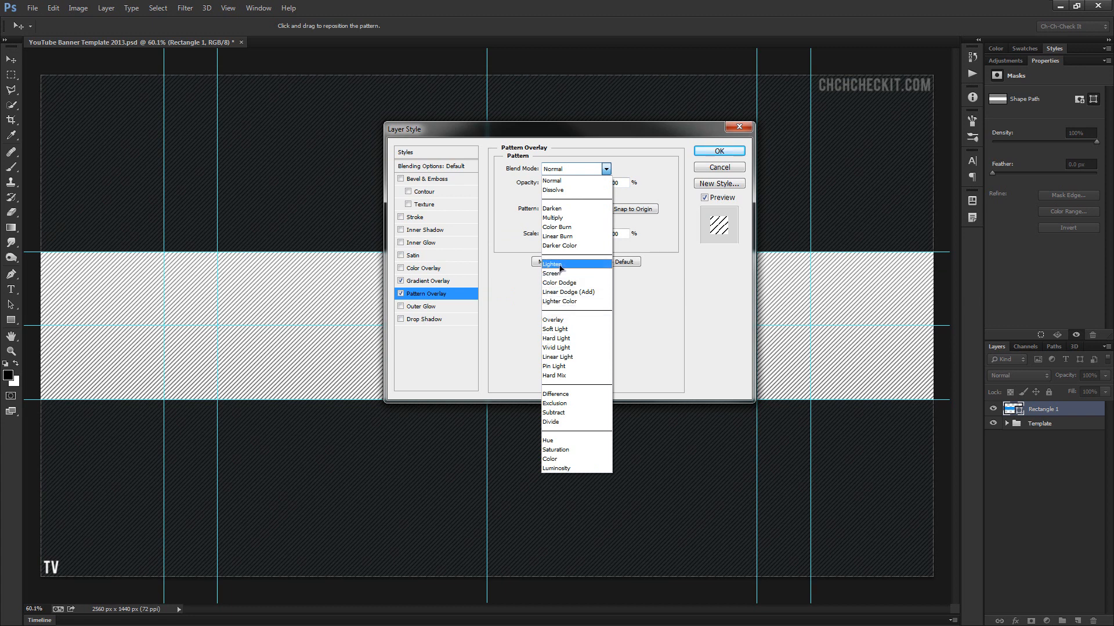
click(572, 218)
drag(604, 185, 572, 190)
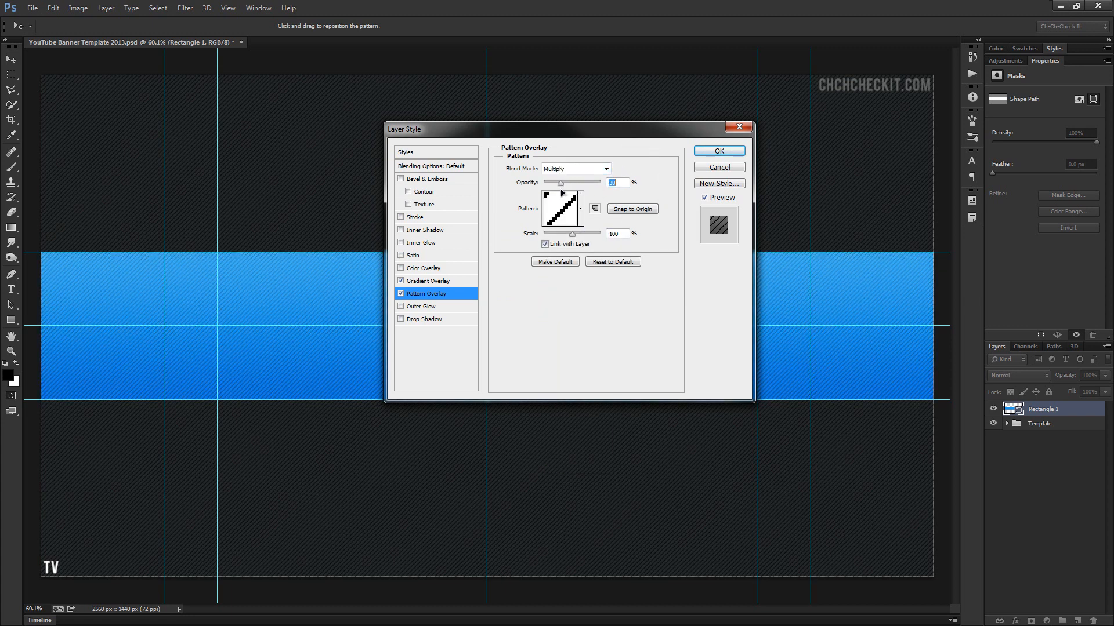
drag(619, 131, 648, 173)
drag(594, 228, 590, 228)
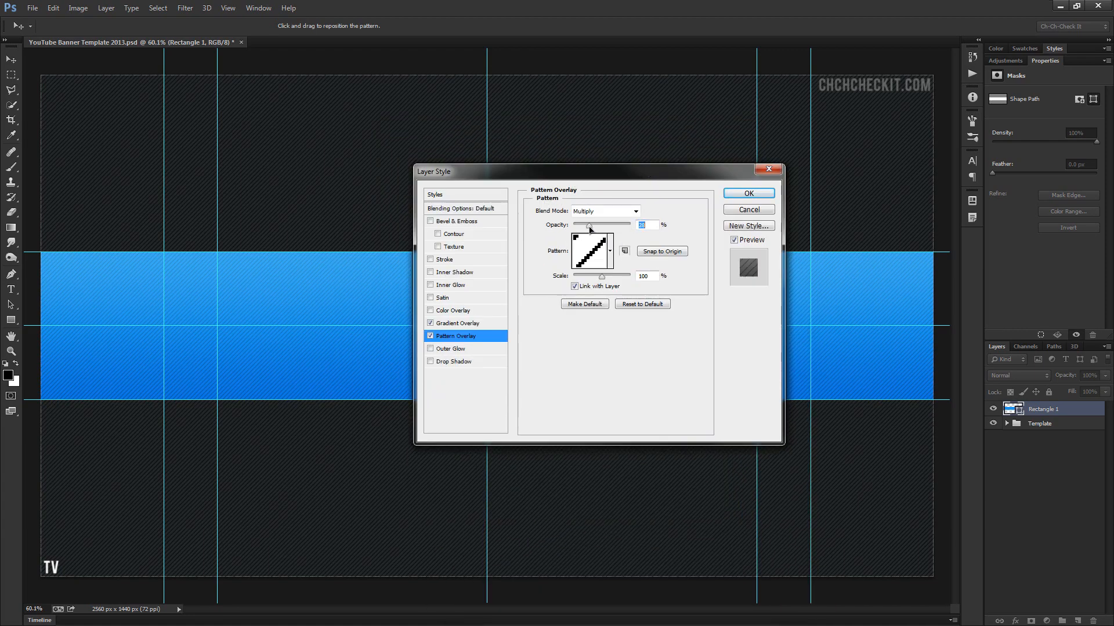
text(25)
mouse_move(607, 173)
mouse_down()
mouse_move(615, 255)
mouse_move(585, 173)
mouse_move(598, 170)
mouse_up()
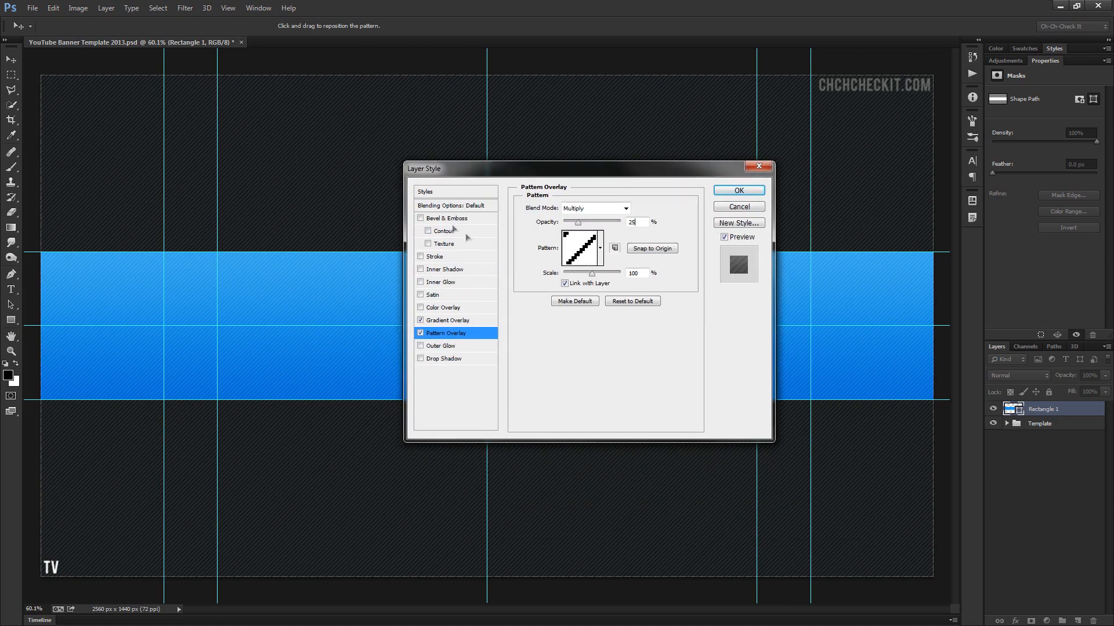
Add a larger Inner Shadow to the rectangle with Soft Light blending, 100% opacity and a 90° angle without global light, and collapse its effects list.
click(458, 269)
click(604, 210)
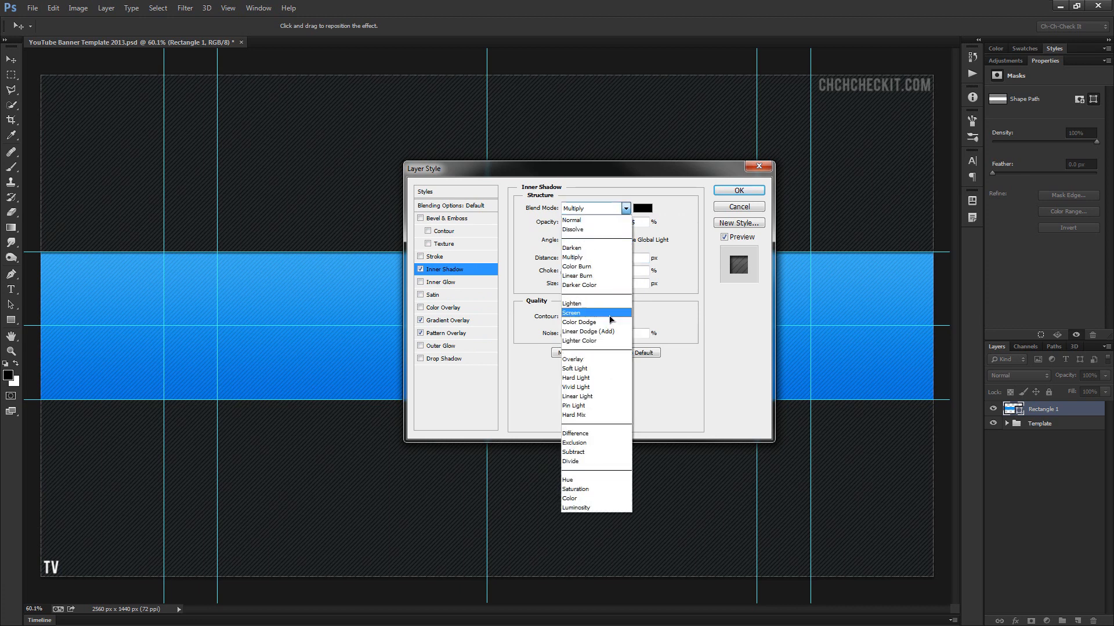
click(594, 369)
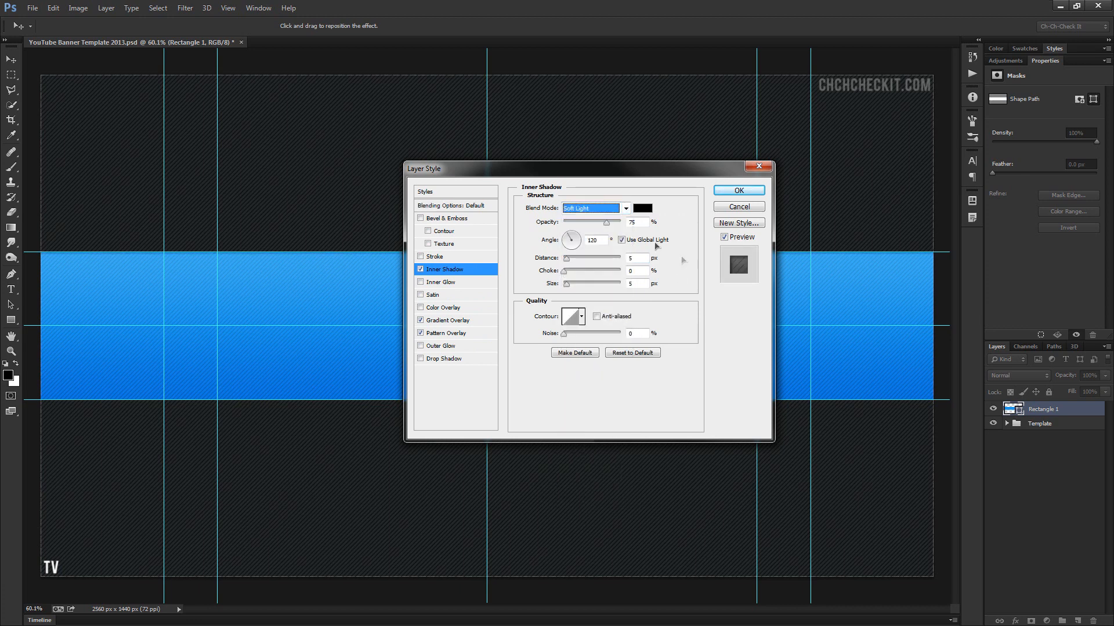
drag(618, 225, 627, 225)
click(622, 240)
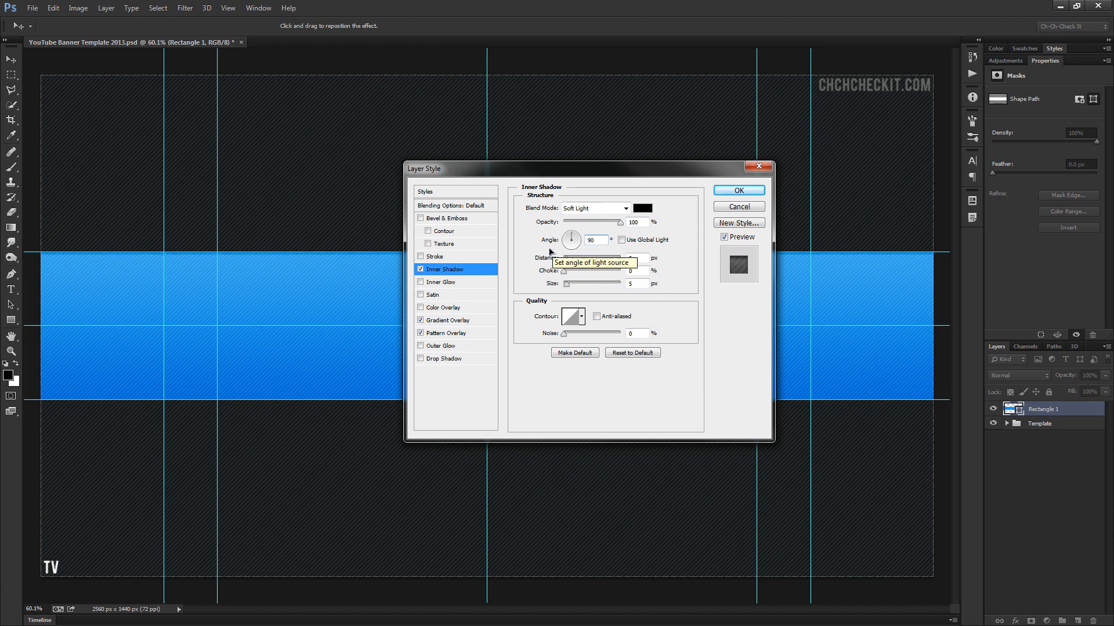
drag(566, 284, 573, 284)
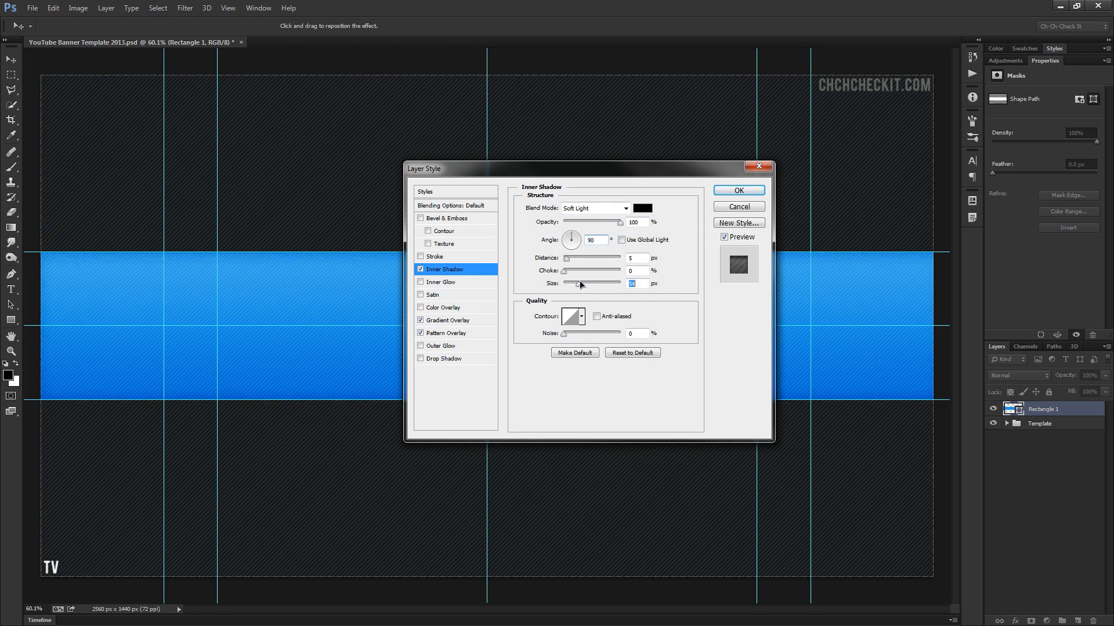
drag(586, 285, 583, 284)
drag(623, 174, 544, 109)
click(661, 167)
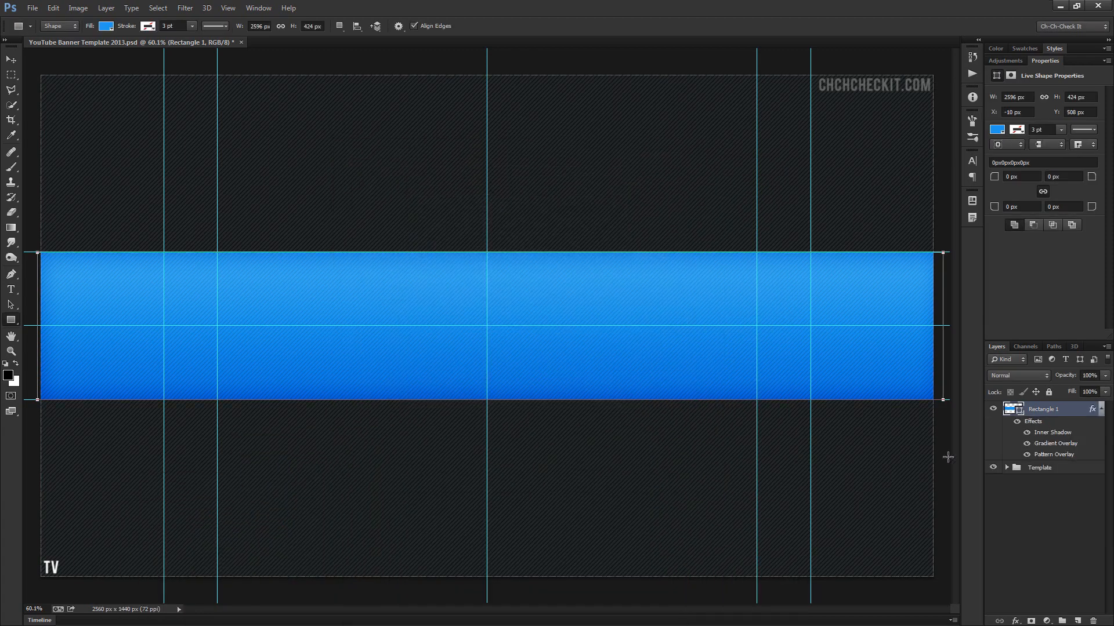
click(1101, 407)
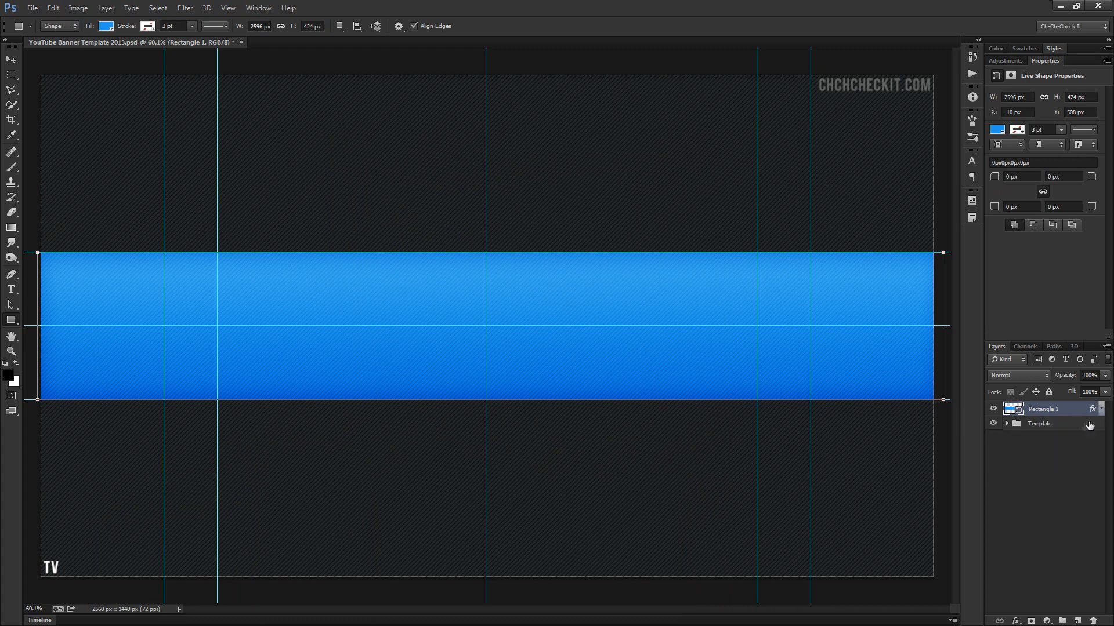
Expand the Template group and move its Social layer above the Rectangle 1 layer.
click(1006, 423)
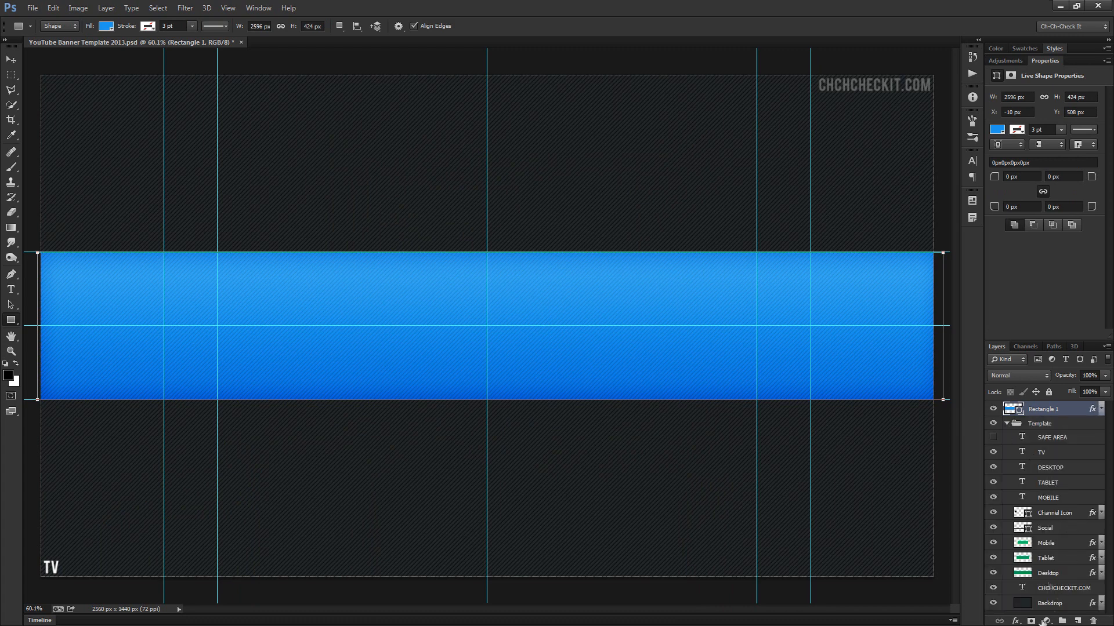
click(1052, 531)
drag(1052, 529, 1035, 405)
Add a Drop Shadow to the Social bar at a -90° angle with global light turned off.
scroll(513, 409, up, 5)
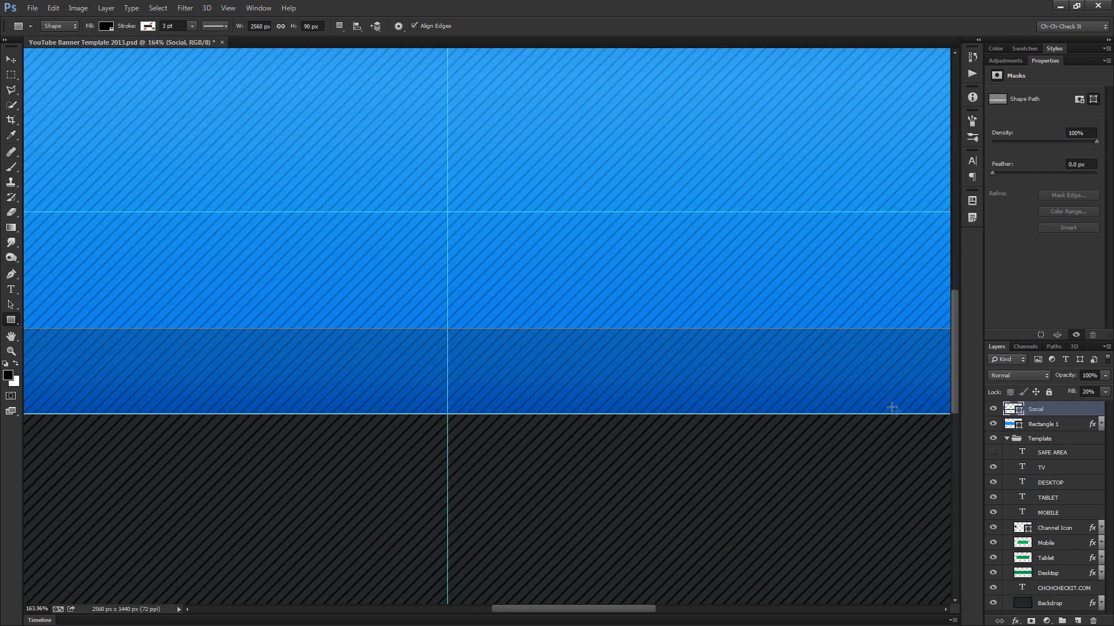
click(1016, 621)
click(1039, 612)
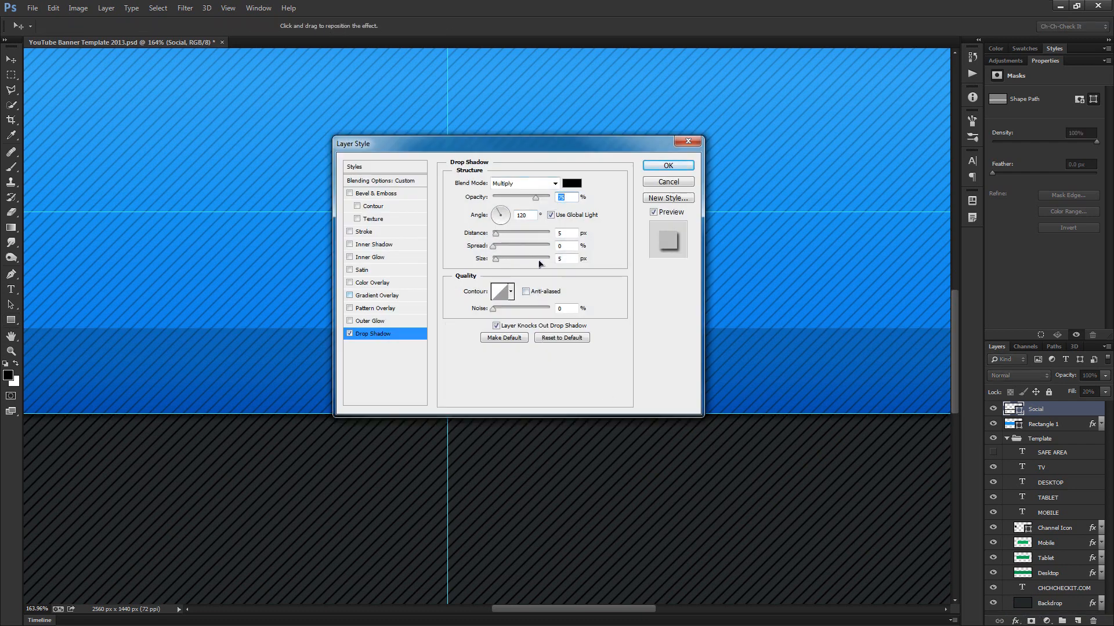
drag(502, 224, 502, 225)
double_click(524, 216)
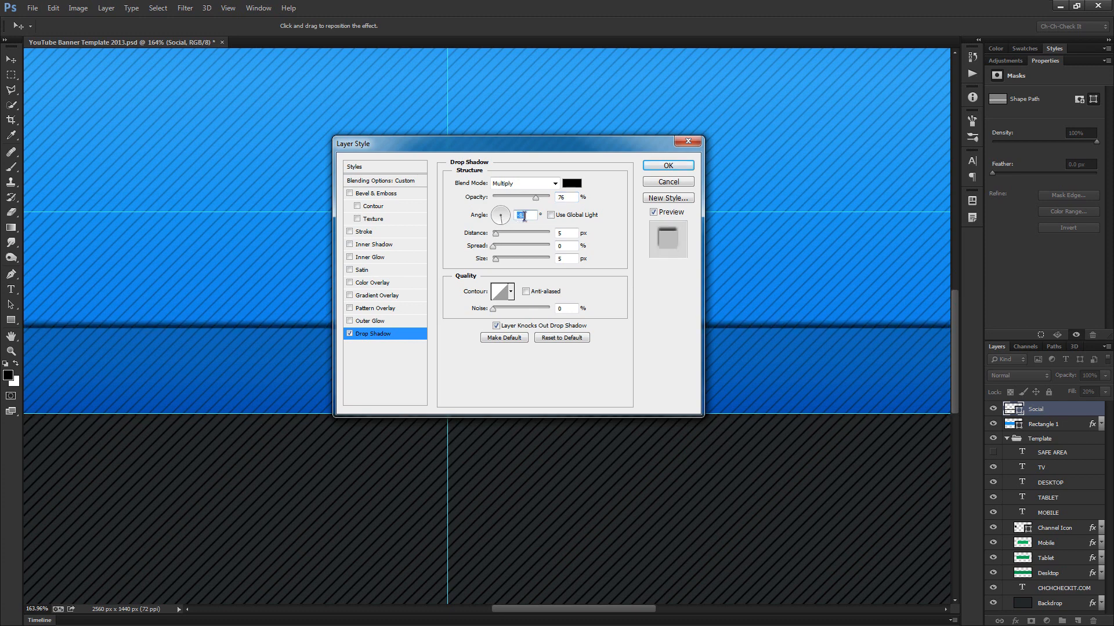
text(-90)
Soften the Social bar's shadow with Multiply blending, 24% opacity and a size of about 10 px, and collapse its effects list.
click(523, 184)
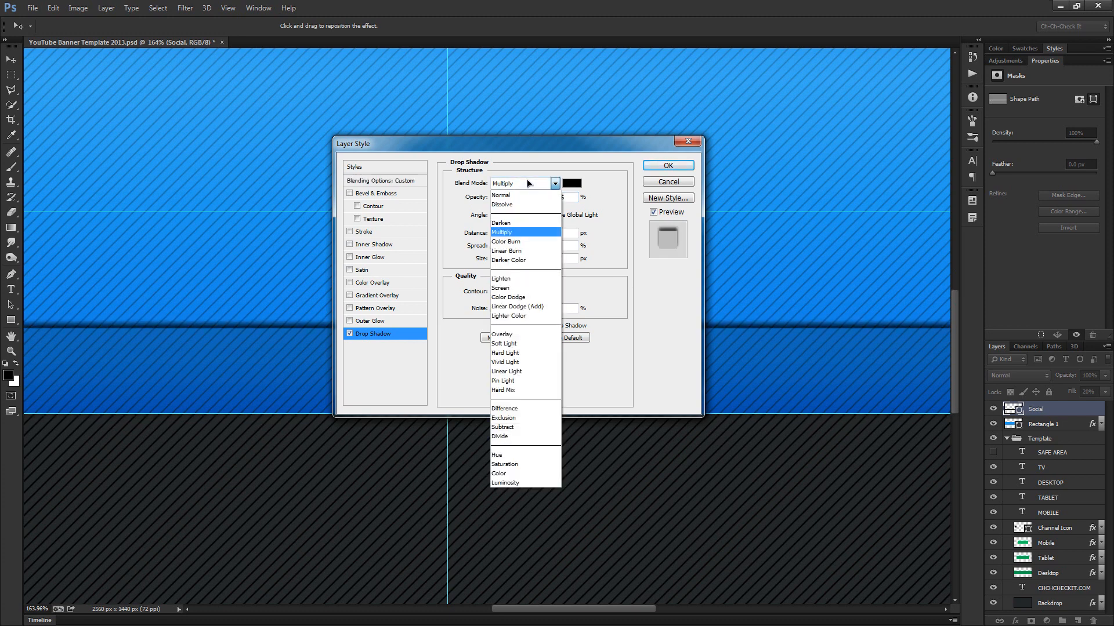
click(522, 334)
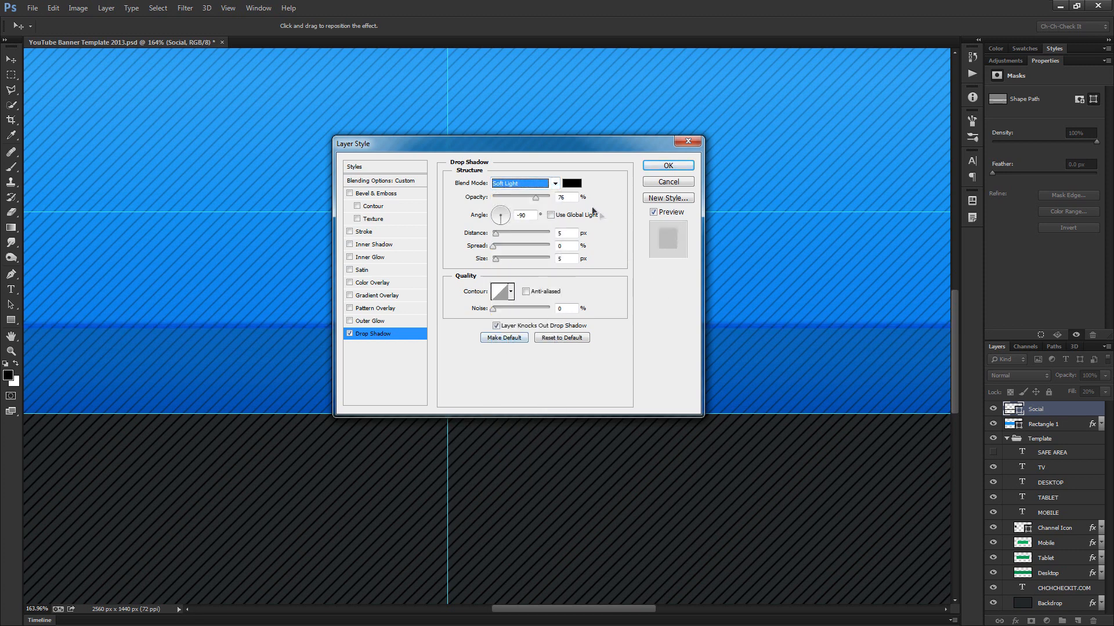
click(556, 184)
click(525, 238)
drag(535, 200, 507, 200)
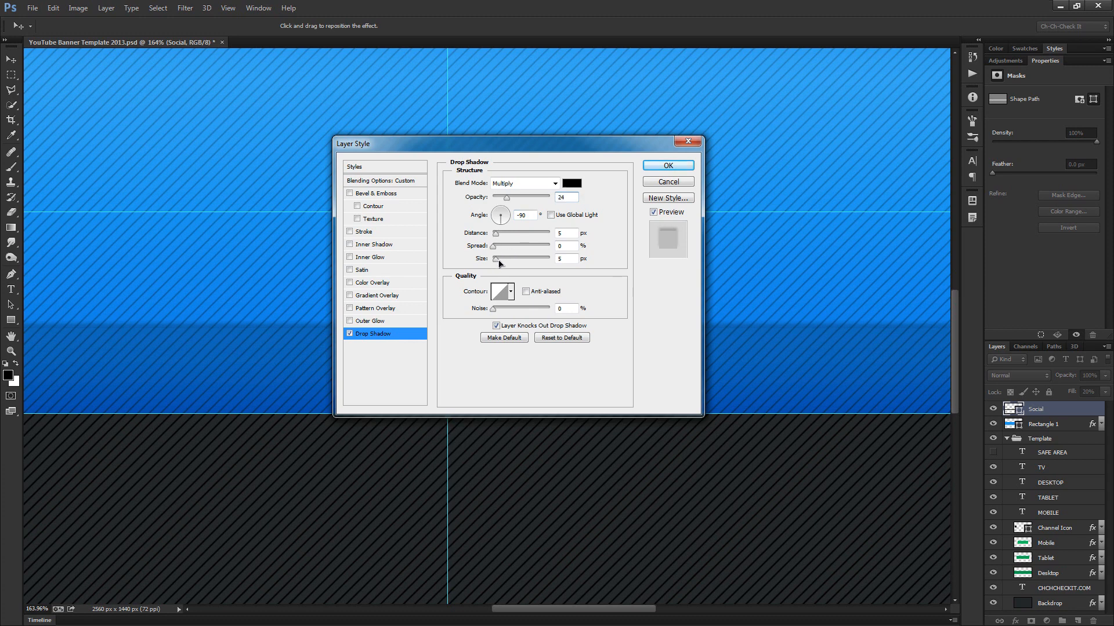
drag(564, 150, 583, 314)
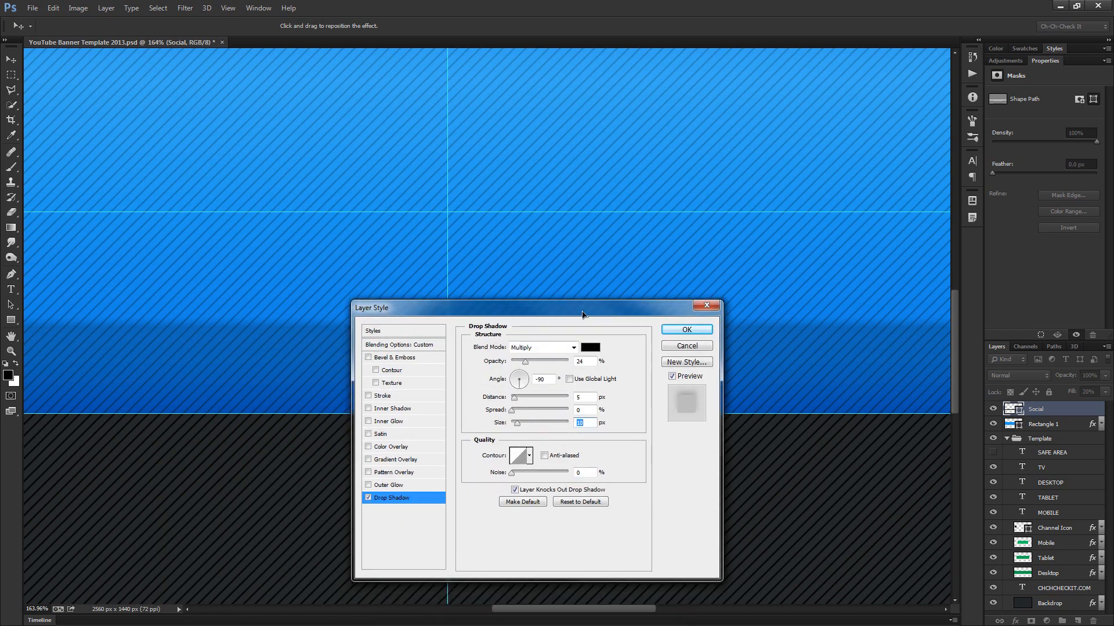
key(ctrl+0)
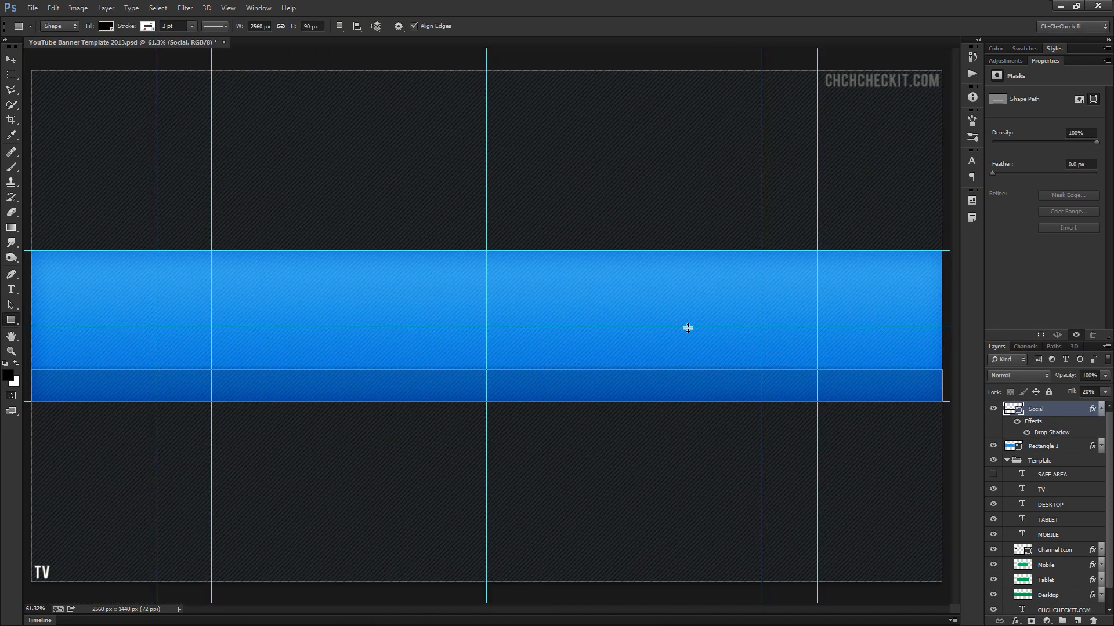
click(1101, 411)
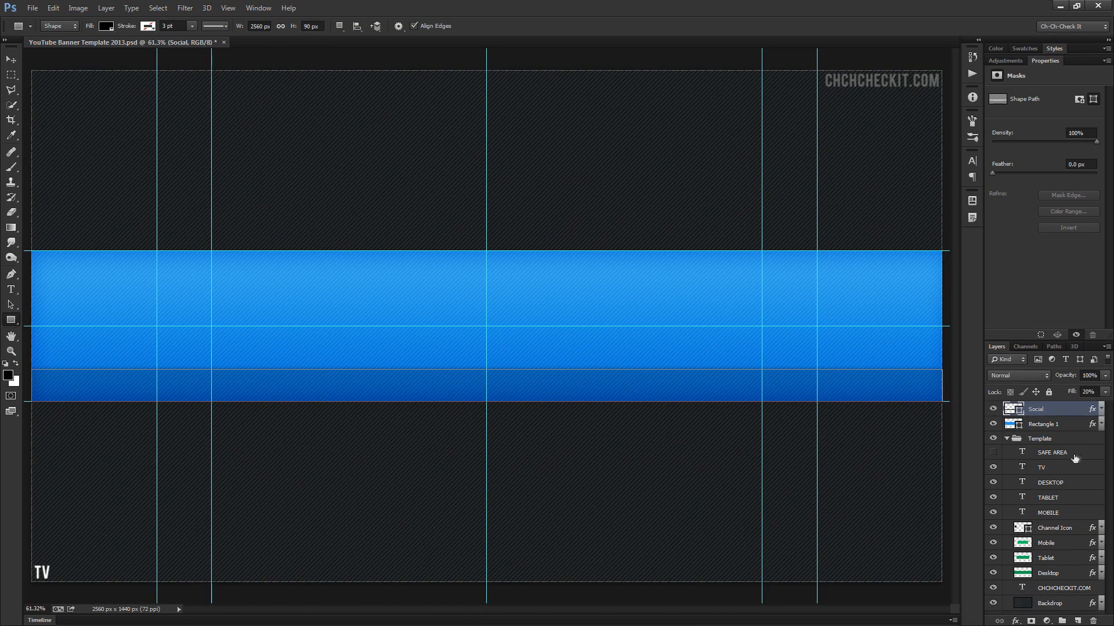
click(1059, 441)
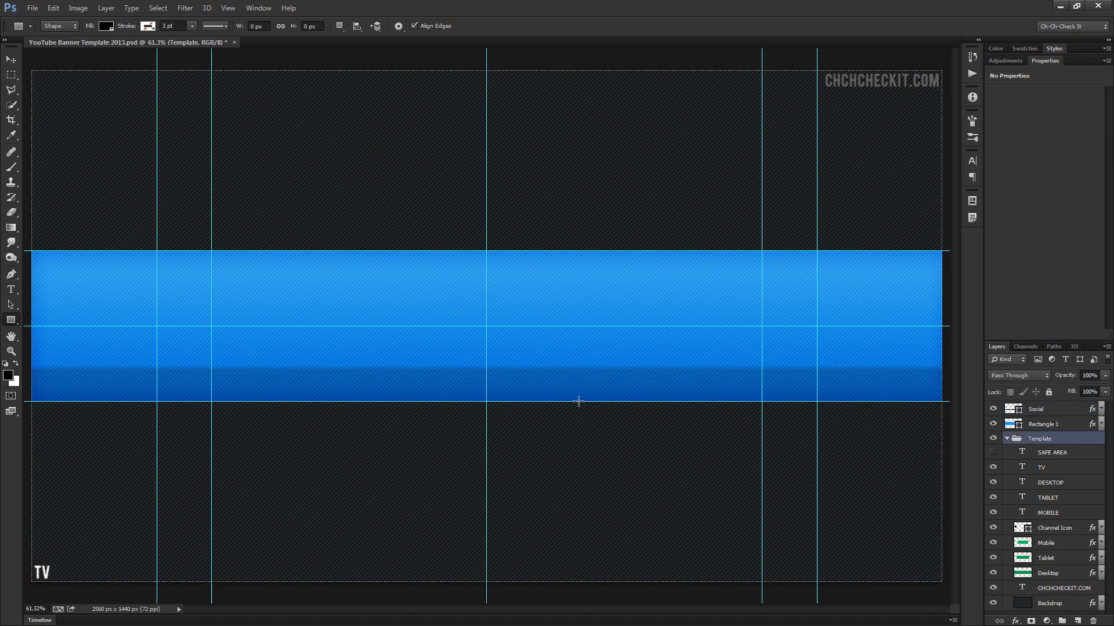
scroll(224, 131, up, 3)
scroll(261, 164, down, 4)
scroll(254, 162, up, 5)
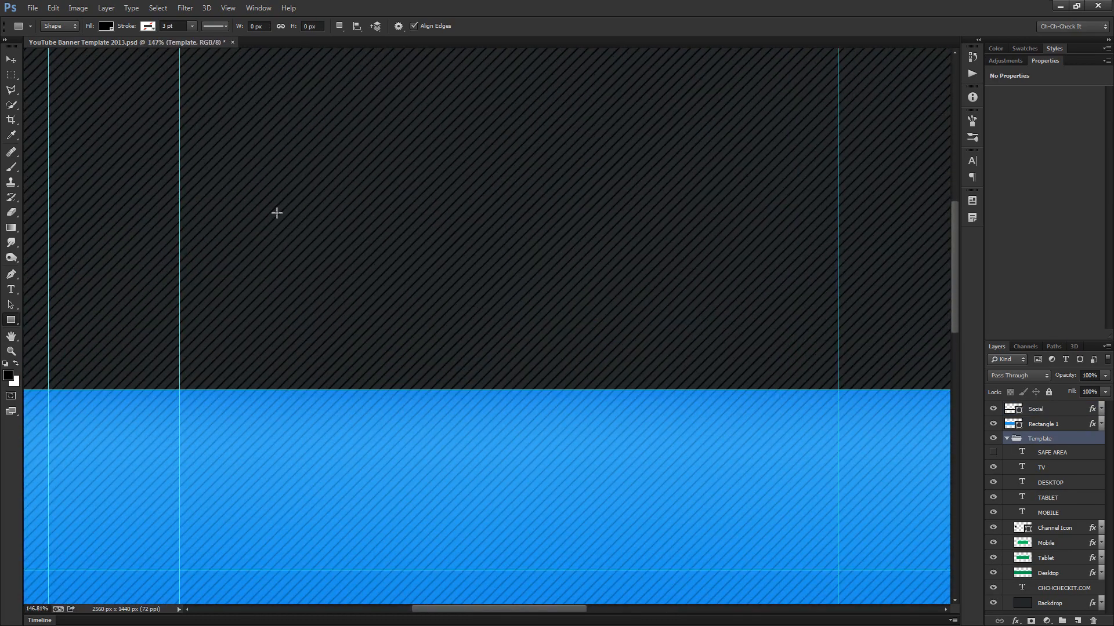
scroll(313, 325, up, 3)
scroll(375, 416, down, 5)
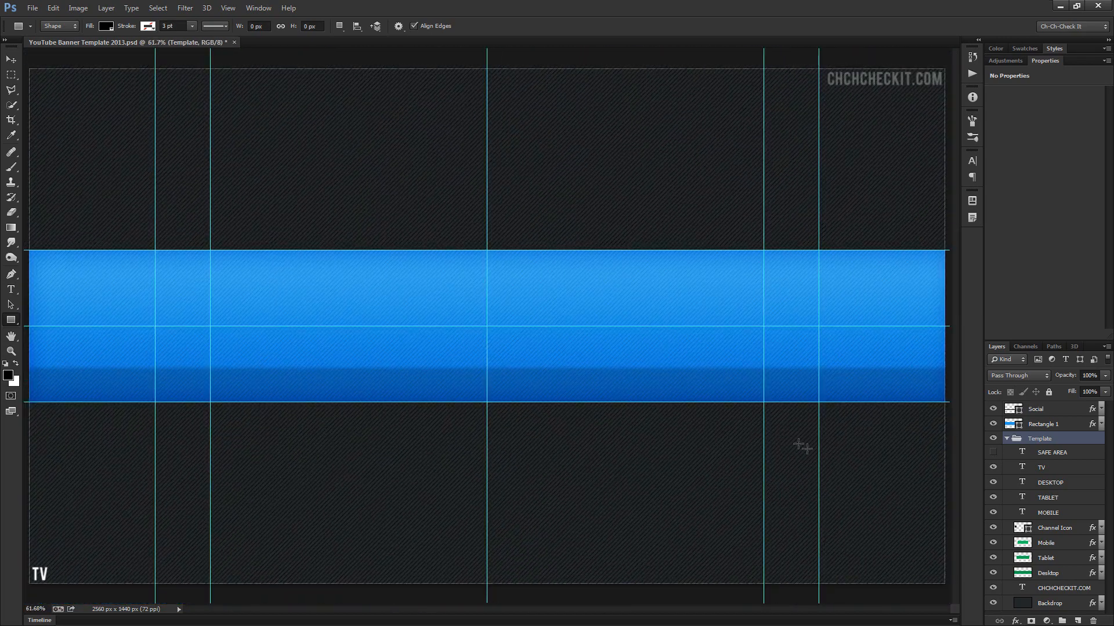
Add a Drop Shadow to the blue rectangle with Multiply blending, 75% opacity, 0 px distance and an increased size.
click(1050, 424)
click(1016, 621)
click(1028, 616)
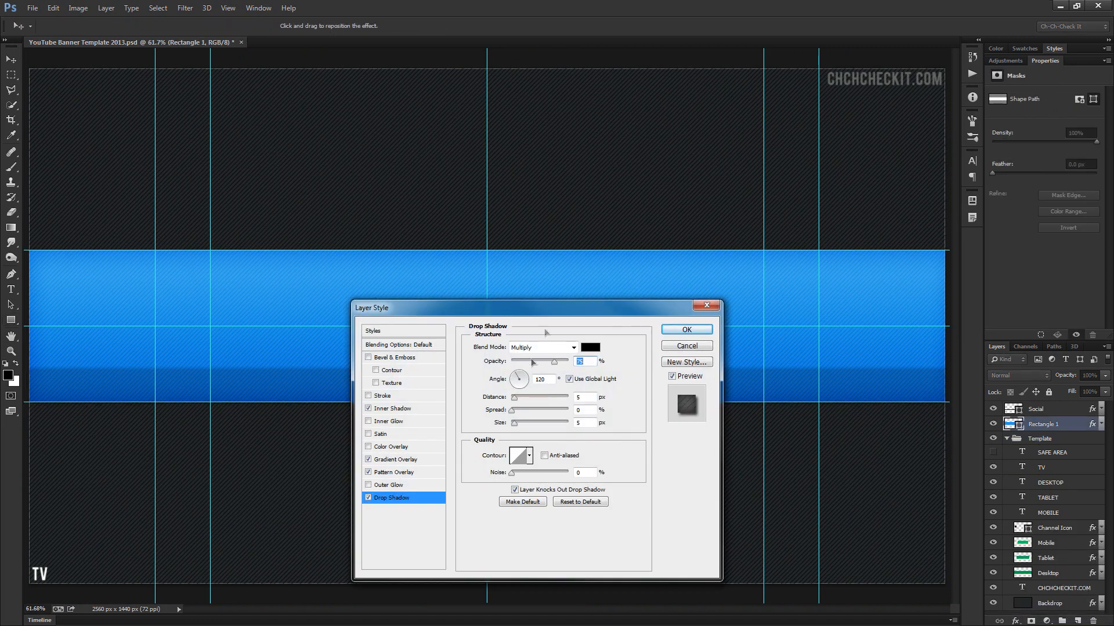
drag(514, 424, 519, 427)
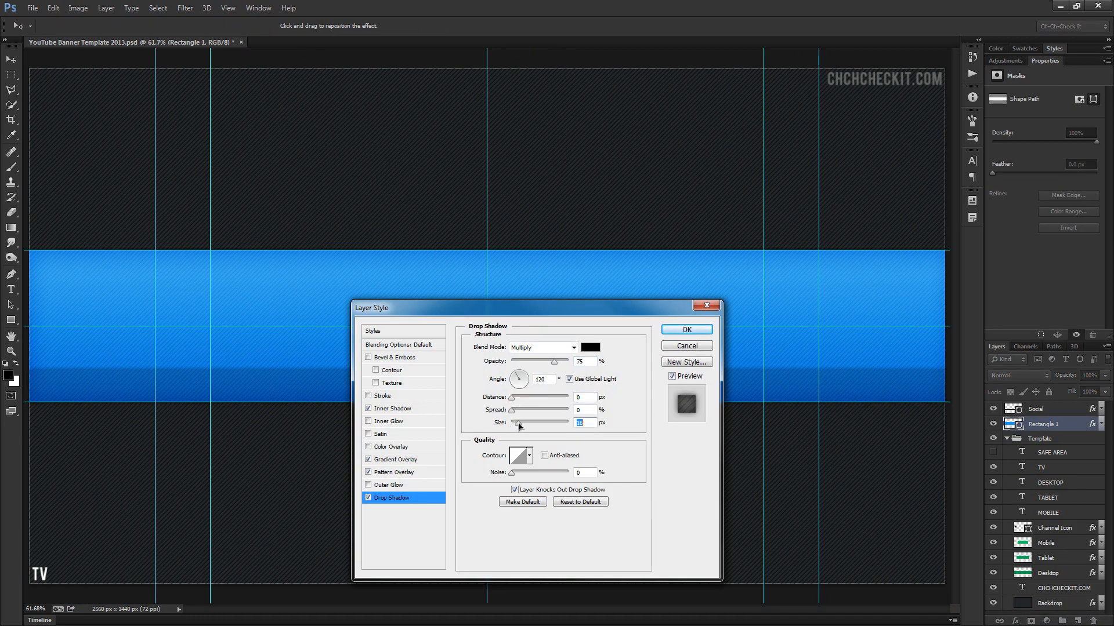
drag(602, 316, 632, 219)
click(702, 230)
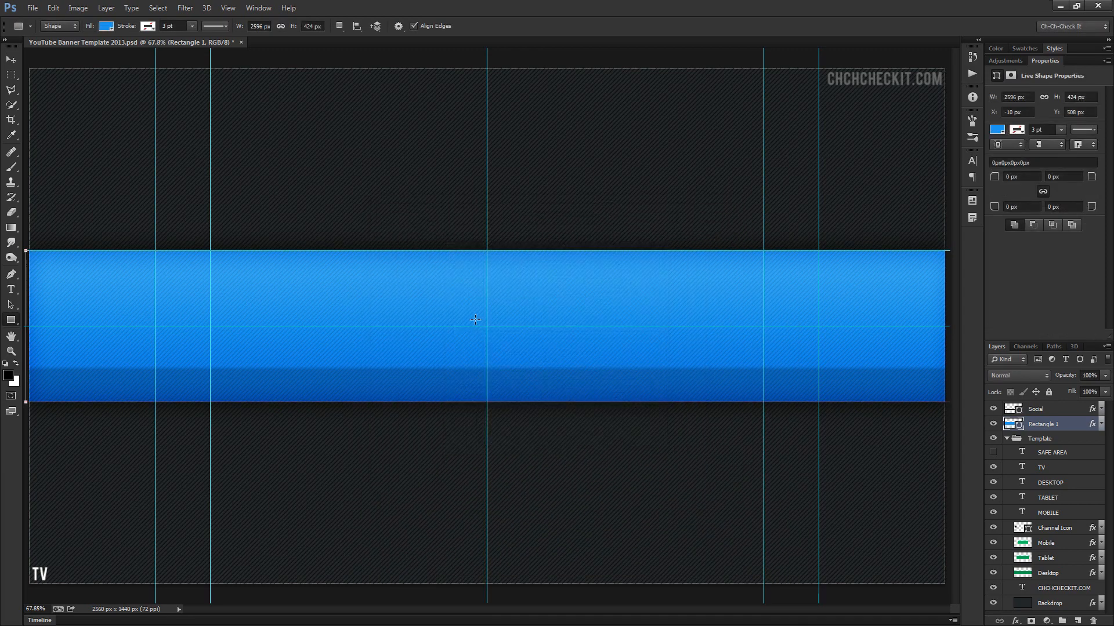
Collapse the Template group and add the text "Ch-Ch-Check It" above the Social layer, near the middle of the blue banner.
scroll(475, 320, up, 3)
mouse_move(621, 449)
mouse_down()
mouse_move(621, 470)
mouse_move(649, 487)
mouse_move(741, 410)
mouse_move(530, 454)
mouse_move(626, 453)
mouse_up()
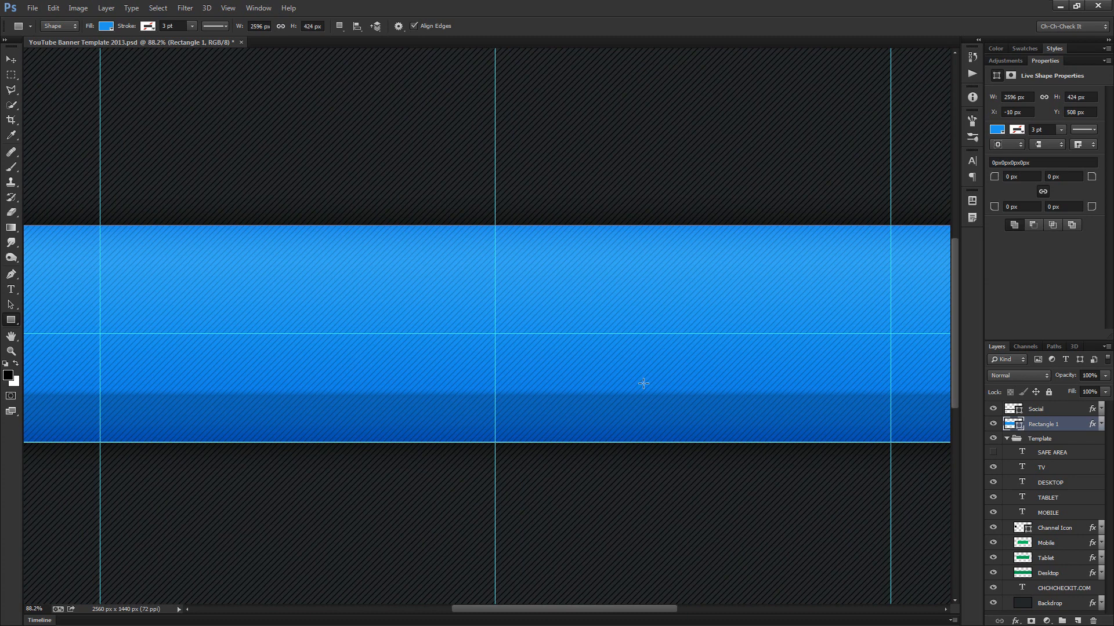
click(1007, 439)
click(1060, 413)
key(t)
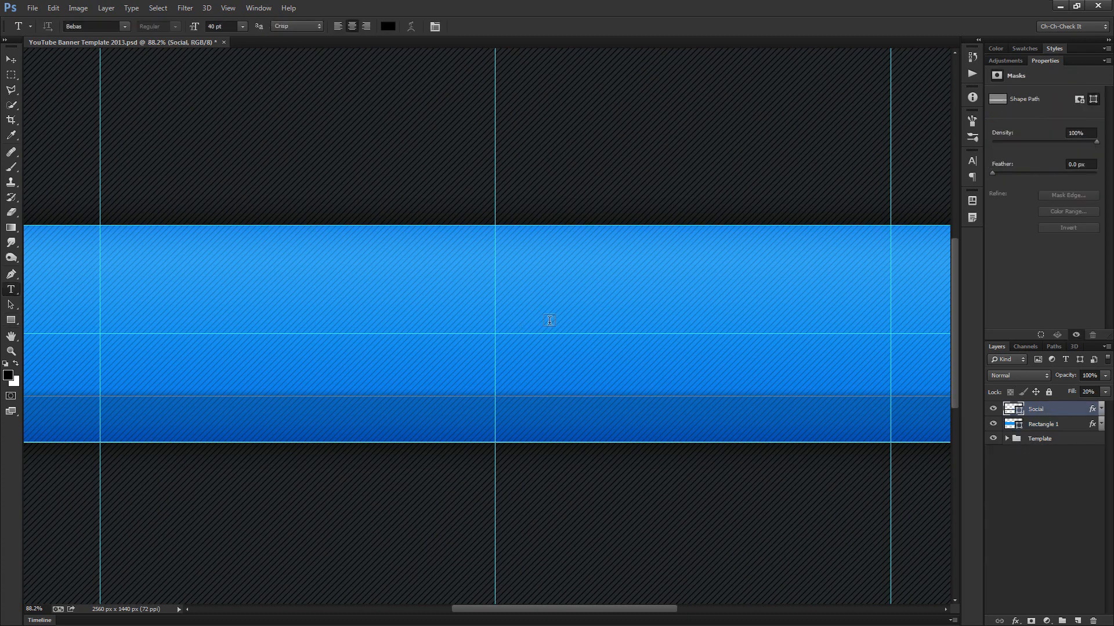
click(539, 374)
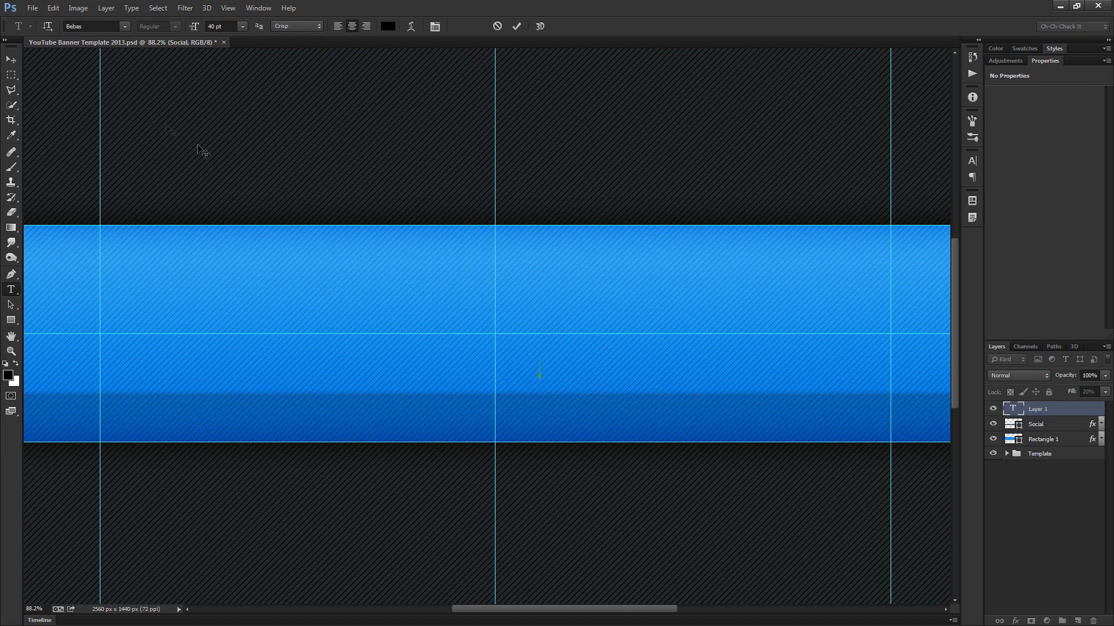
text(C)
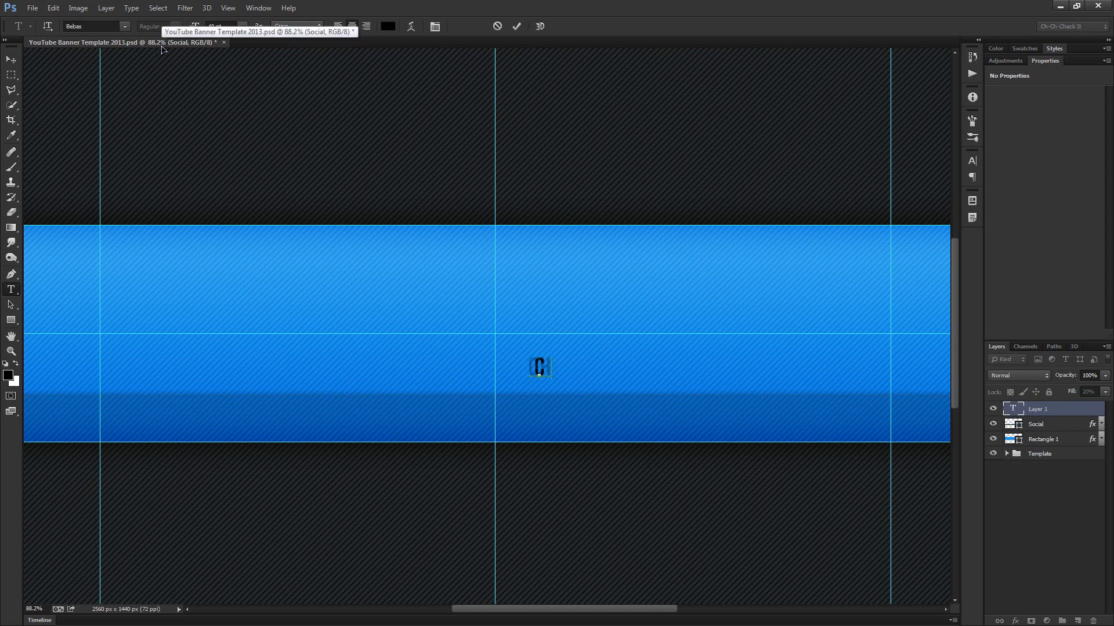
text(h-Ch-Check It)
Choose the BigNoodleTitling font for the banner text.
click(97, 26)
click(124, 26)
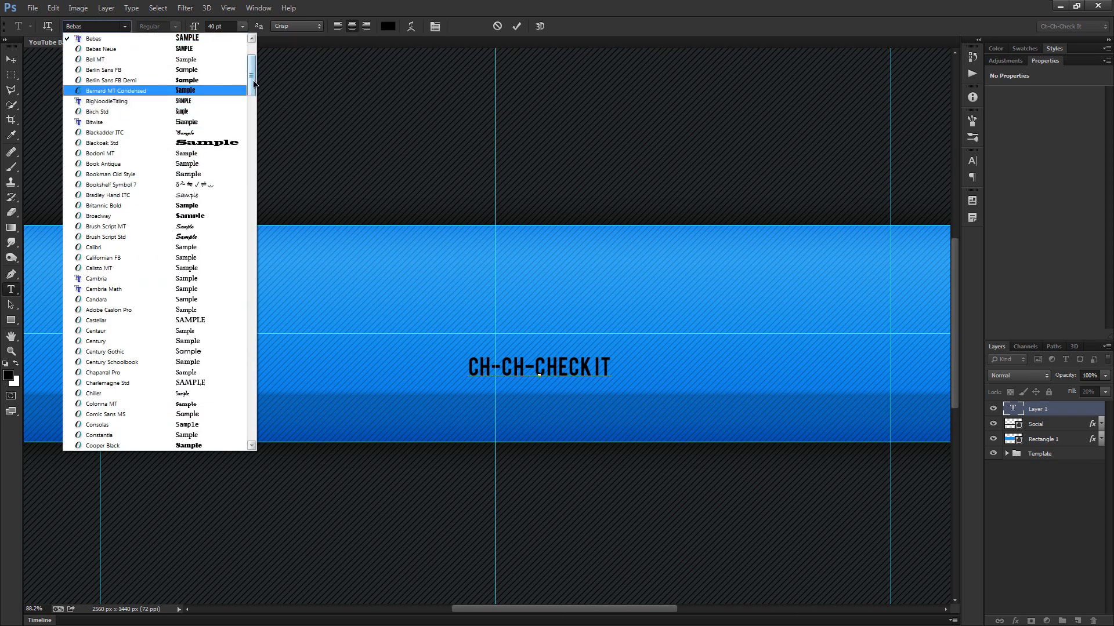
scroll(253, 84, up, 2)
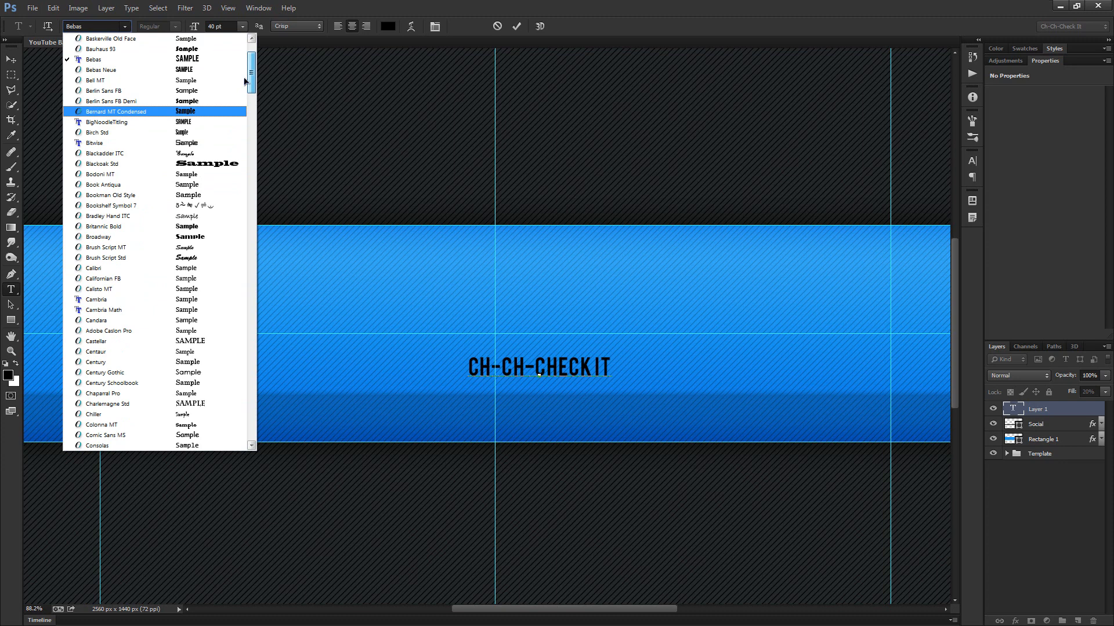
click(172, 123)
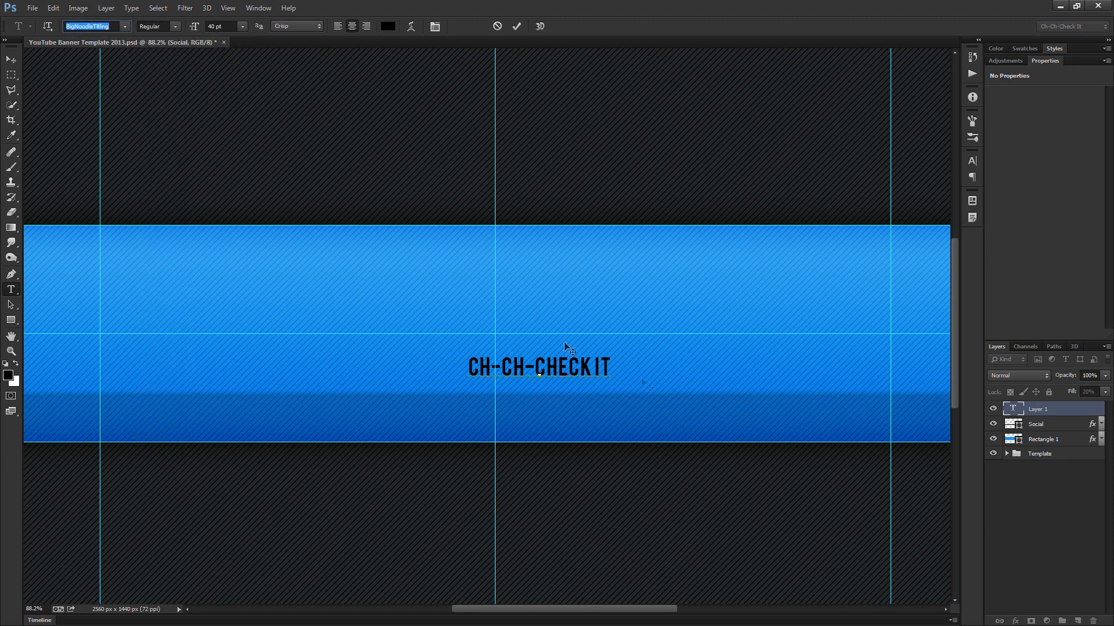
Reapply the BigNoodleTitling font to the whole banner title and commit the text.
triple_click(523, 362)
click(125, 26)
click(95, 24)
click(103, 23)
text(bi)
key(Return)
key(ctrl+Return)
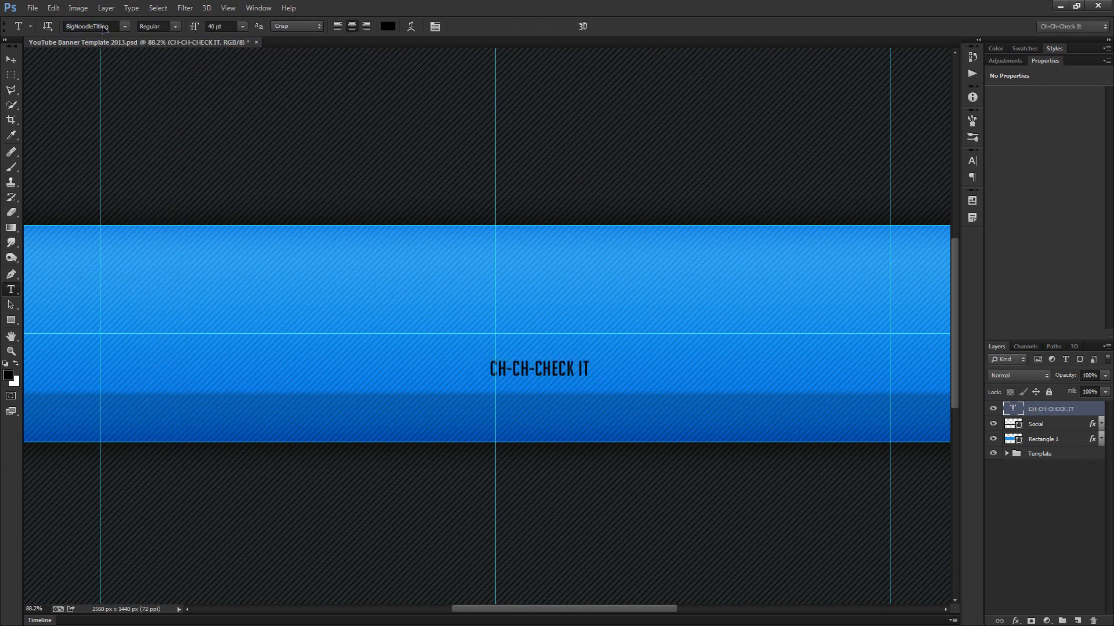
Set the title's text color to white, ffffff.
click(388, 26)
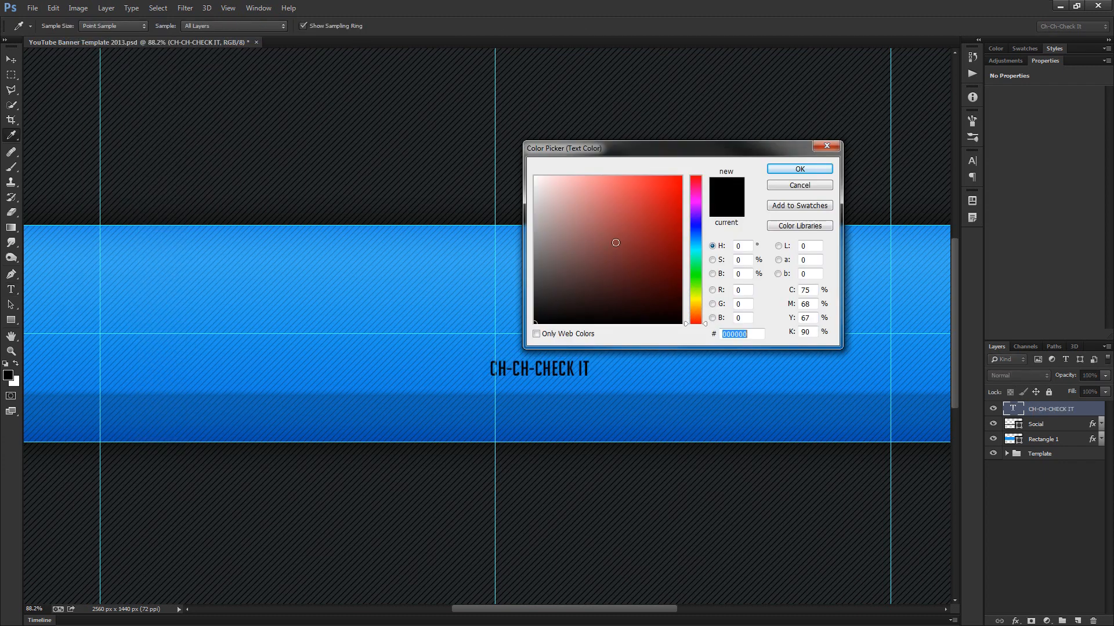
text(ffffff)
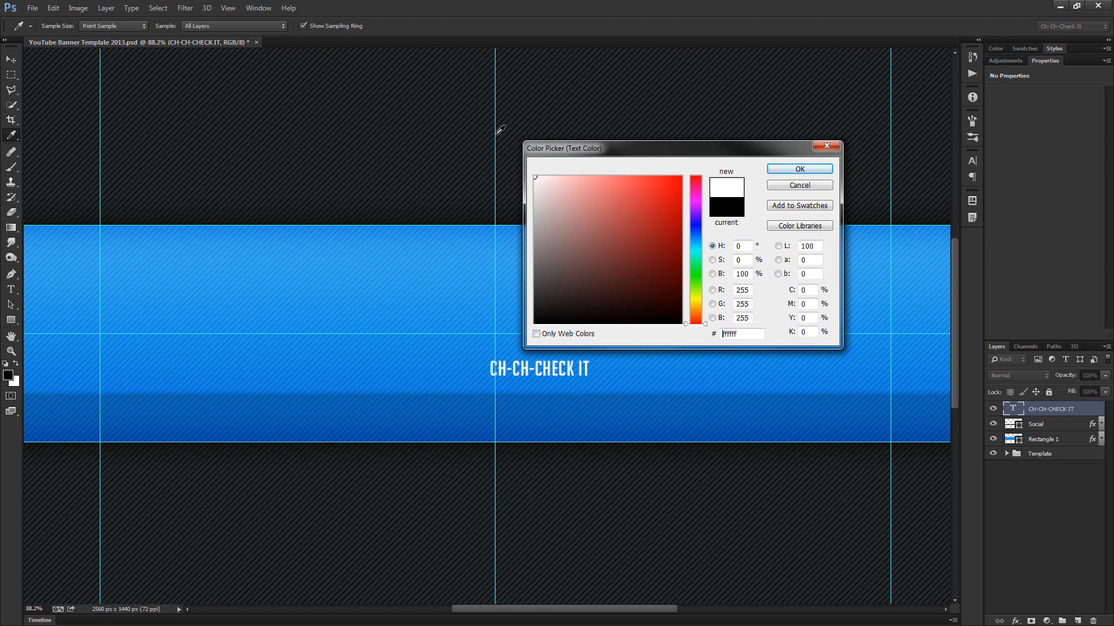
click(799, 168)
Scale the title to about 300% and place it just below the horizontal centre guide, against the inner right guide.
key(ctrl+t)
drag(593, 355, 853, 292)
drag(792, 340, 854, 369)
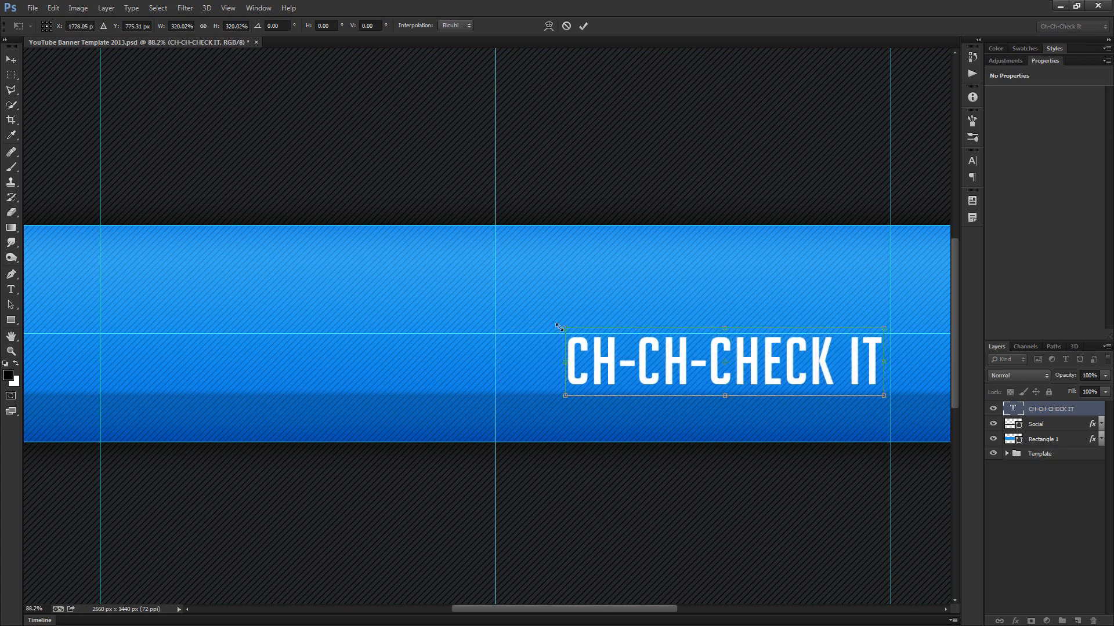
drag(562, 326, 581, 332)
scroll(365, 372, down, 3)
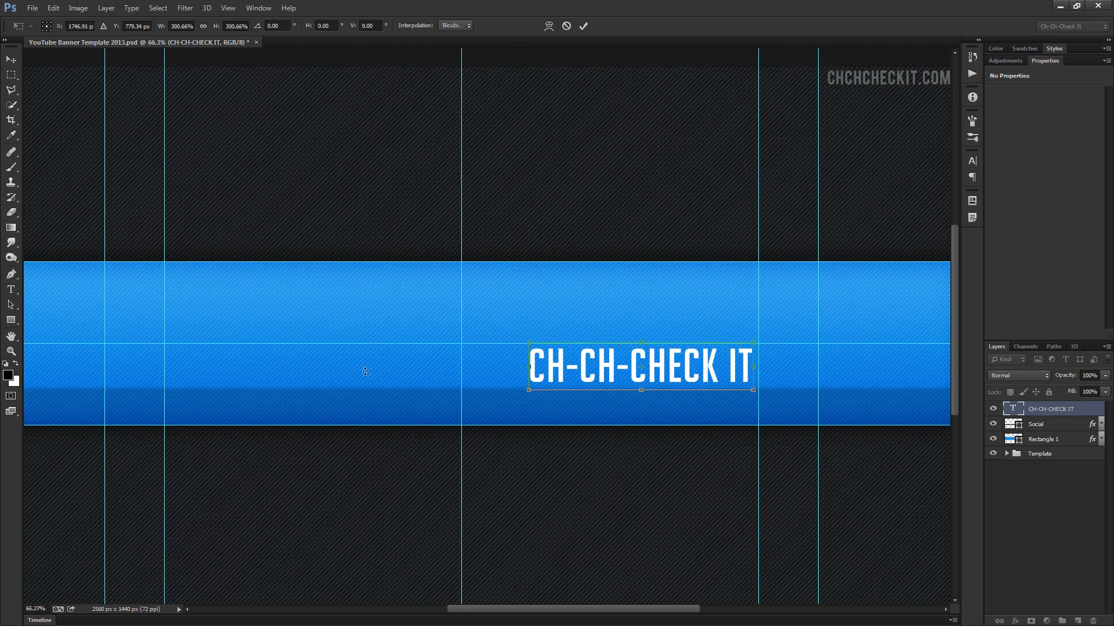
scroll(419, 368, up, 1)
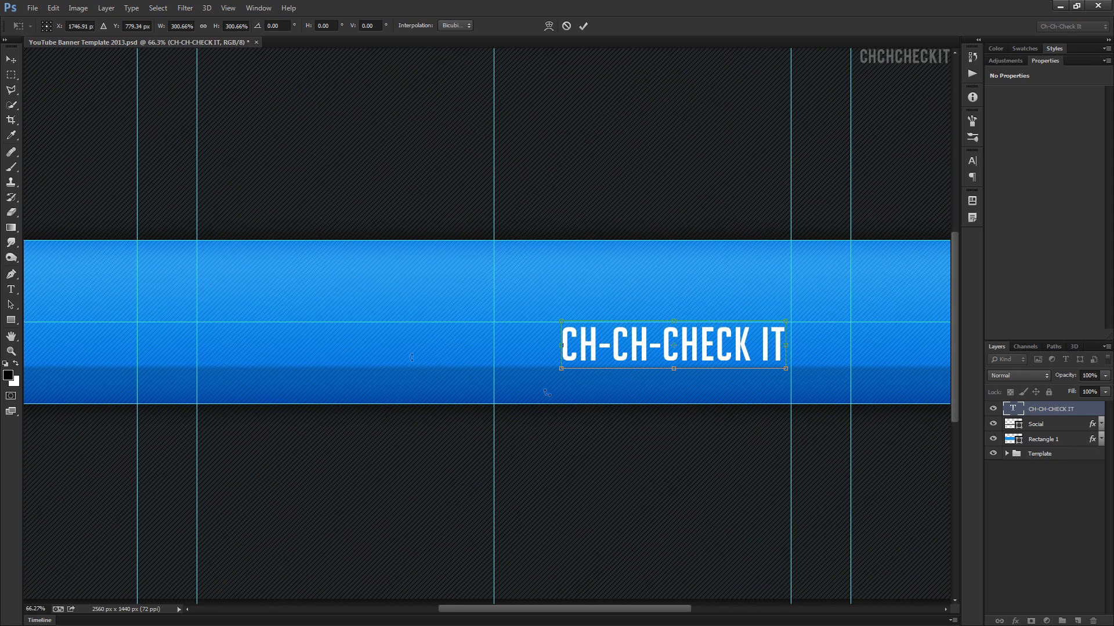
key(Return)
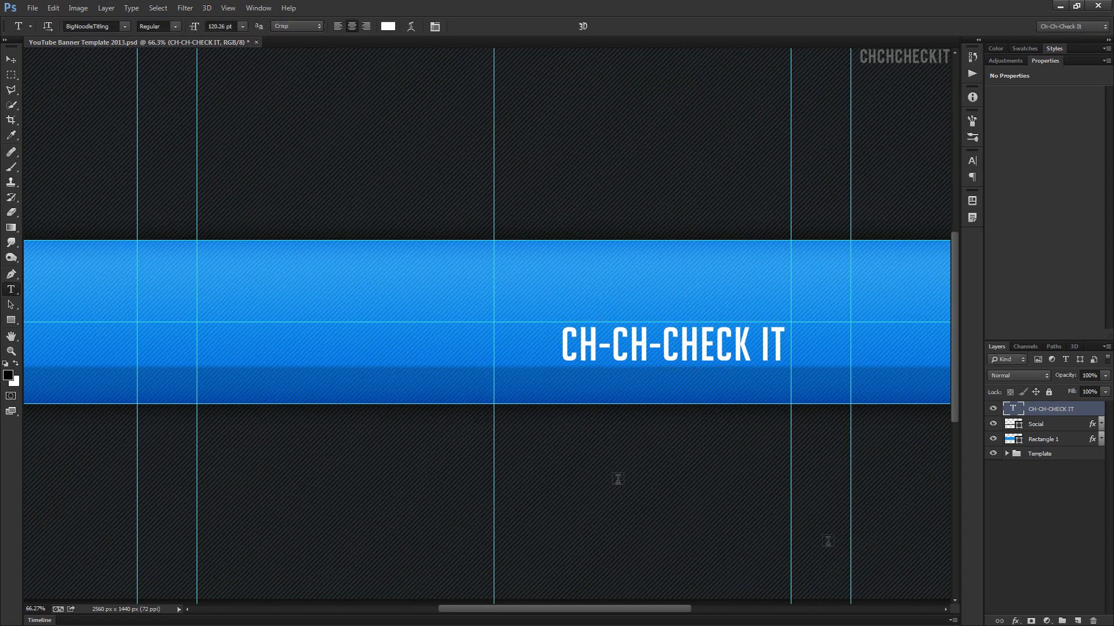
Move the Channel Icon layer out of the Template group to the top of the stack and shift its square just inside the inner left guide.
click(1007, 454)
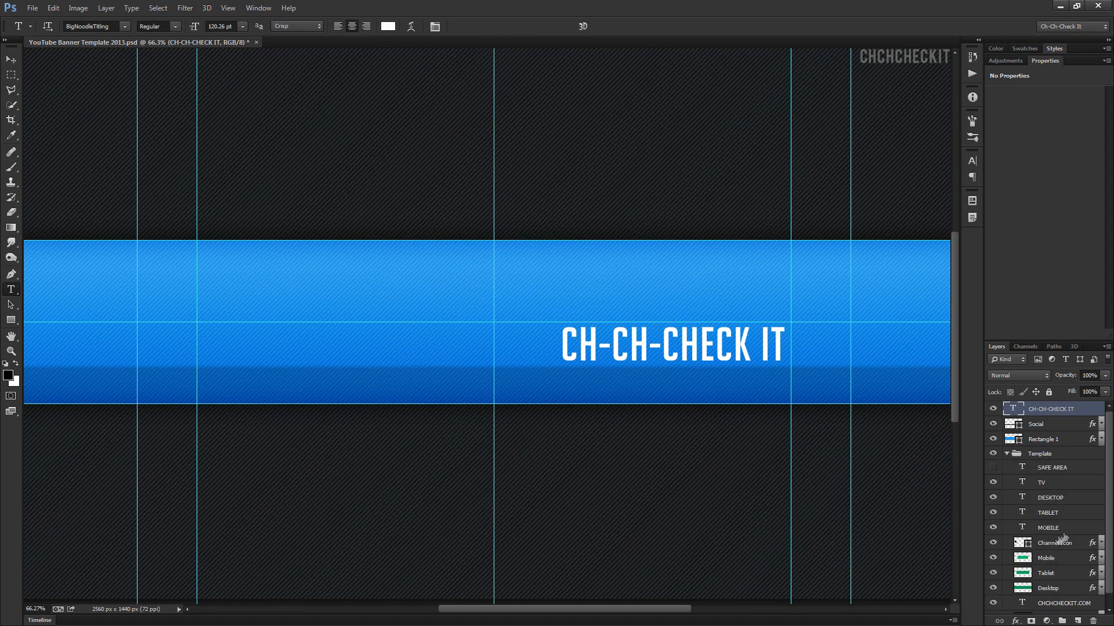
drag(1061, 548, 1051, 407)
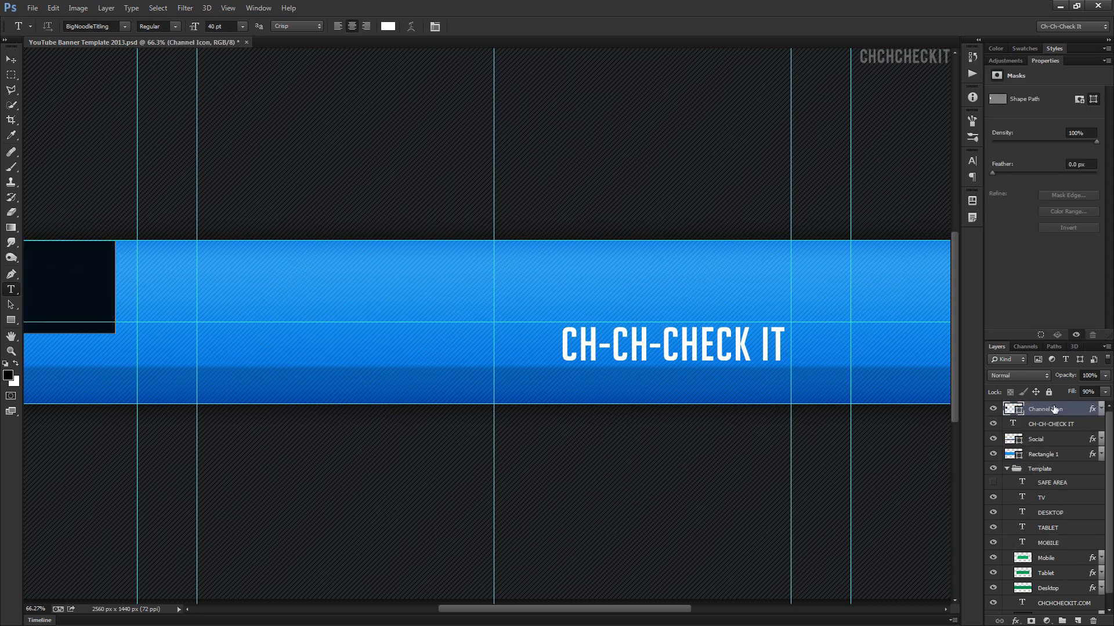
drag(145, 455, 273, 443)
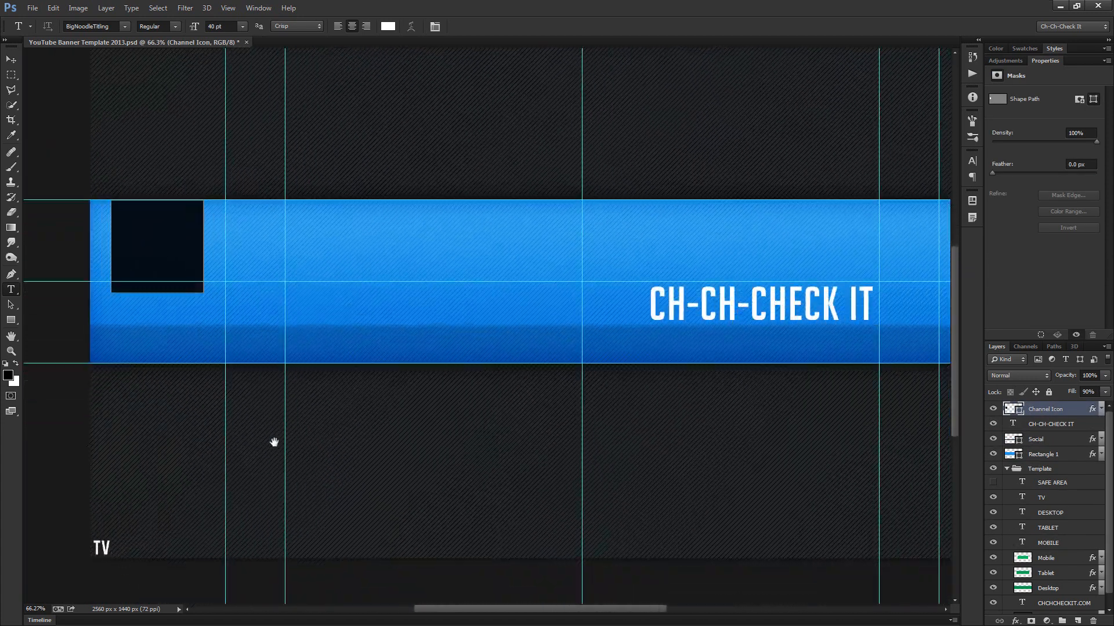
key(v)
drag(137, 322, 333, 320)
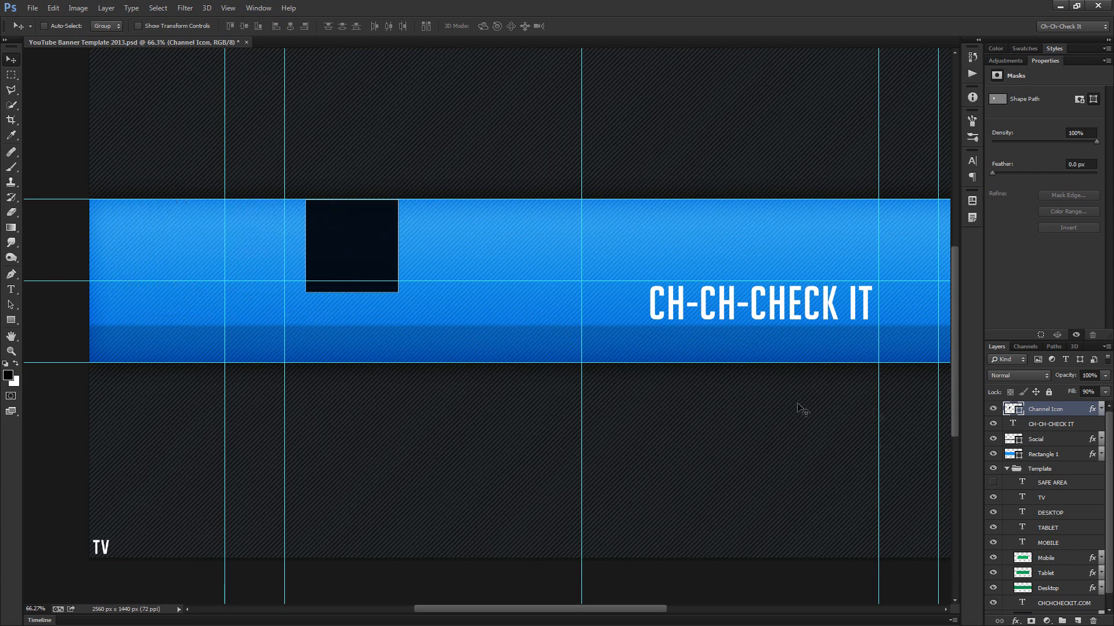
Enlarge the title so it spans from the vertical centre guide to the inner right guide.
click(1047, 425)
key(ctrl+t)
drag(649, 281, 588, 276)
key(Return)
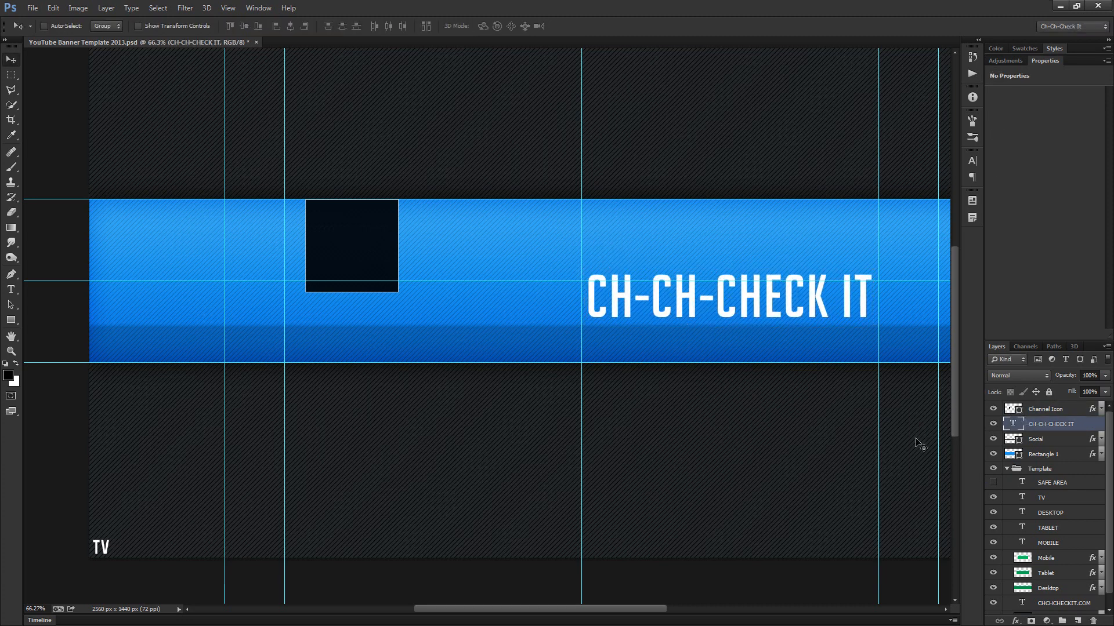
Add a layer above Social and stamp the arrow-shaped brush in white at 1500 px, centred on the guide crossing.
click(1058, 442)
click(1077, 621)
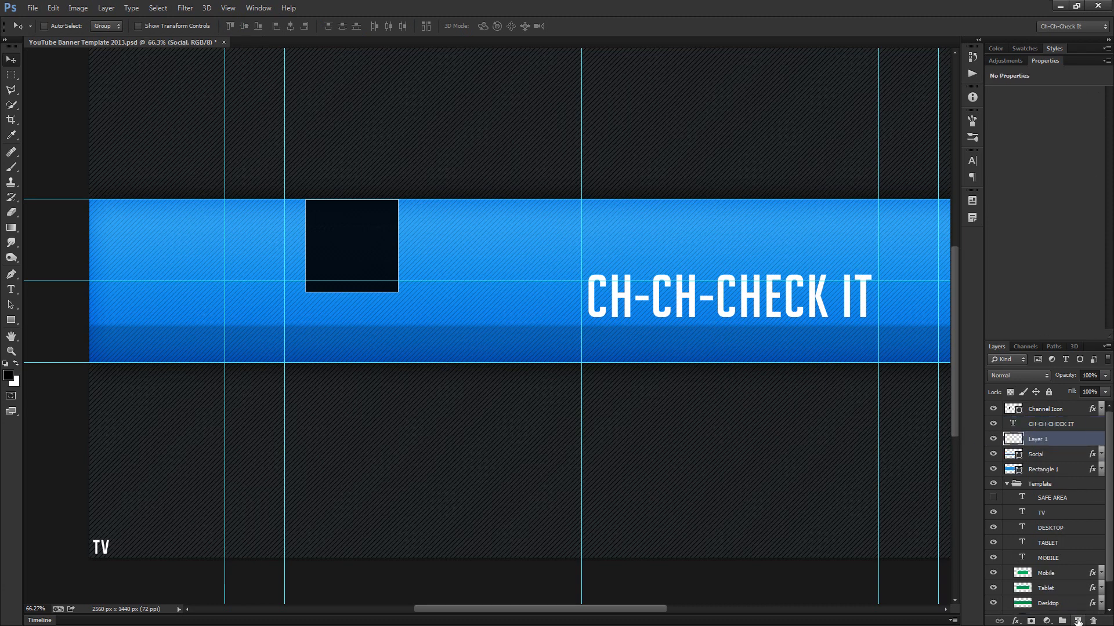
key(b)
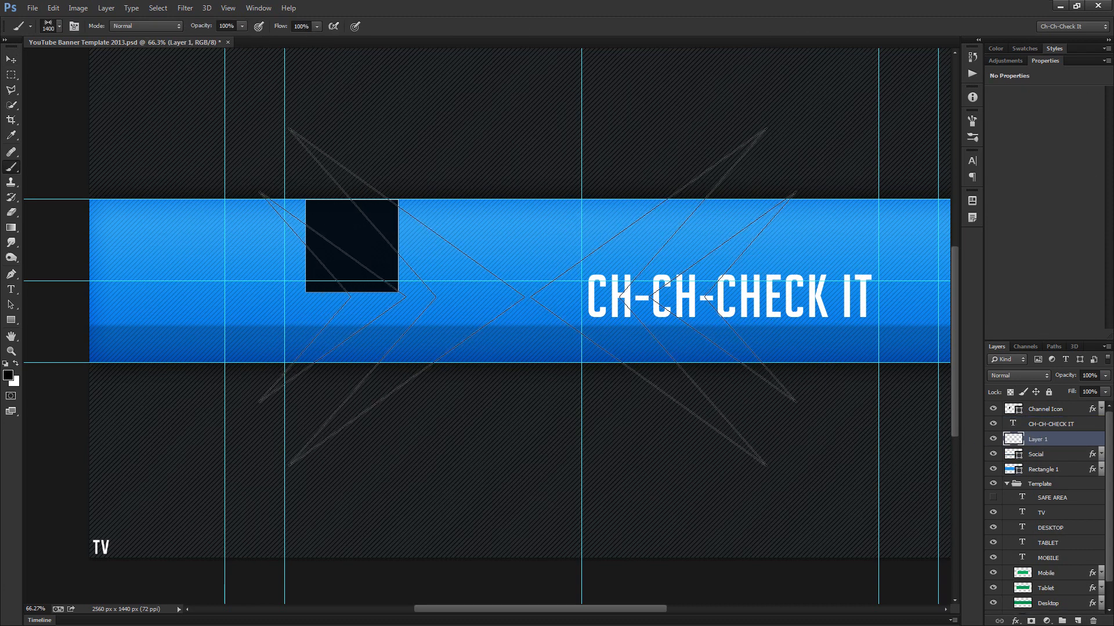
key(x)
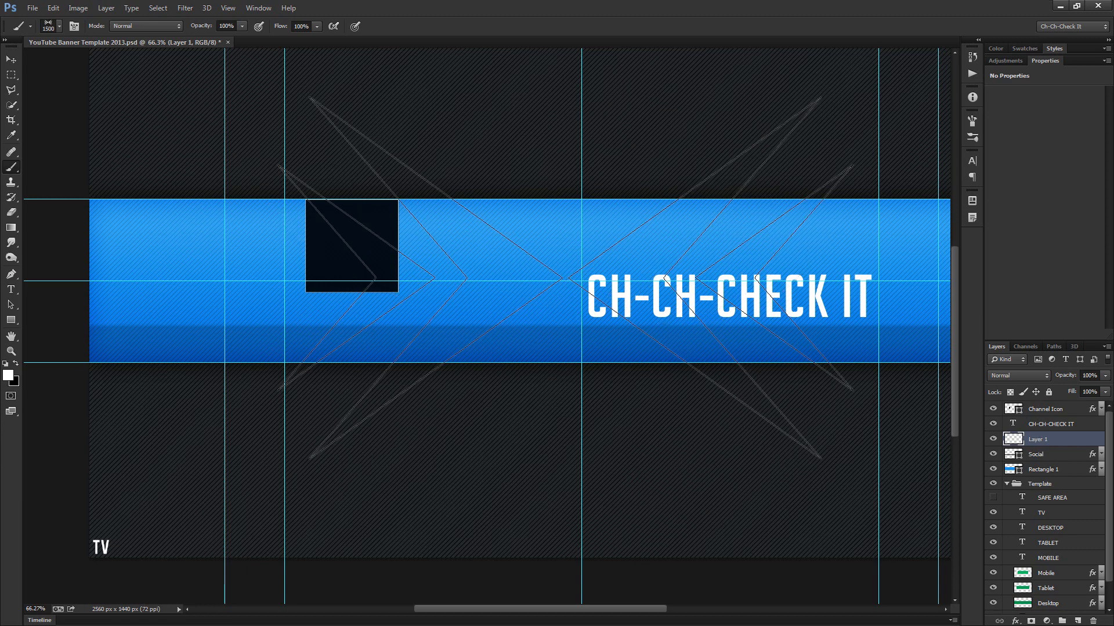
key(bracketright)
key(bracketright)
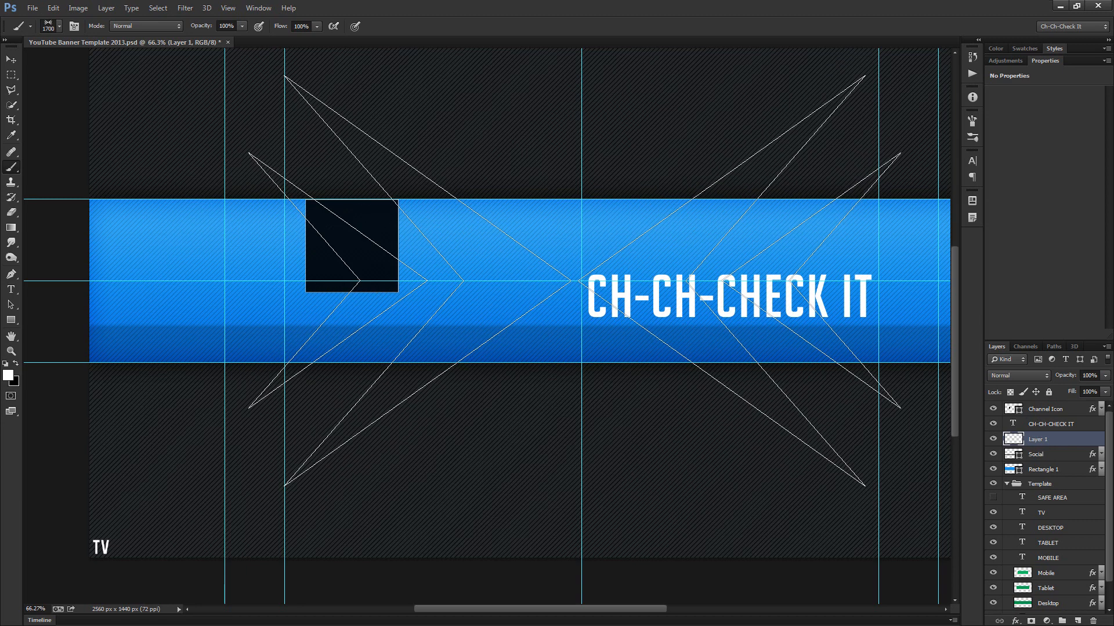
key(bracketleft)
key(bracketleft)
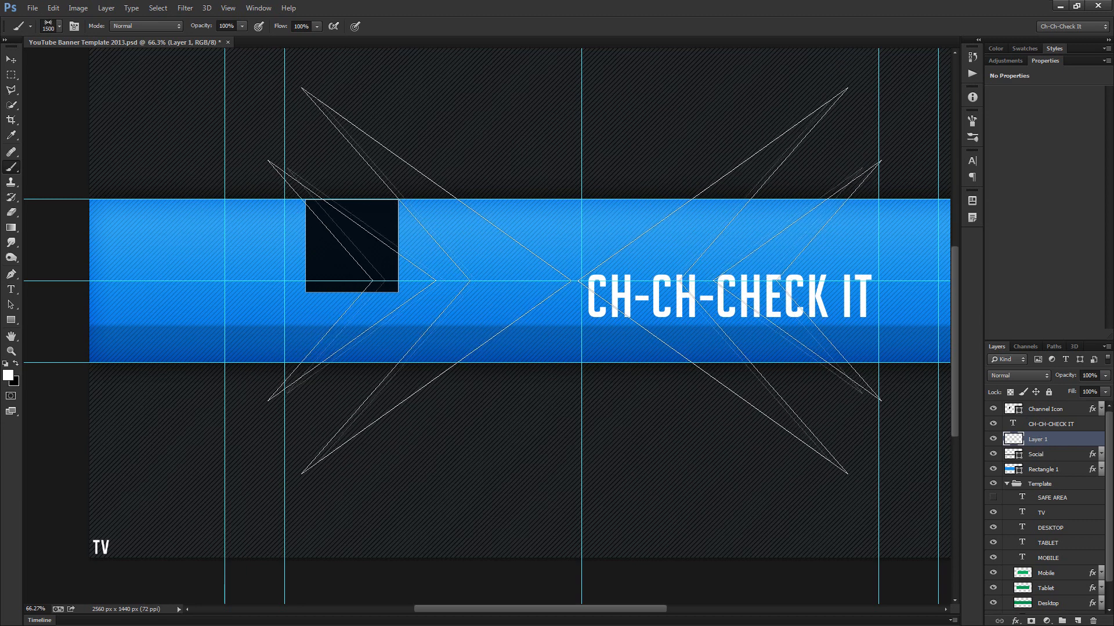
click(574, 281)
Set the arrow layer's blending mode to Soft Light.
click(1020, 376)
click(1009, 237)
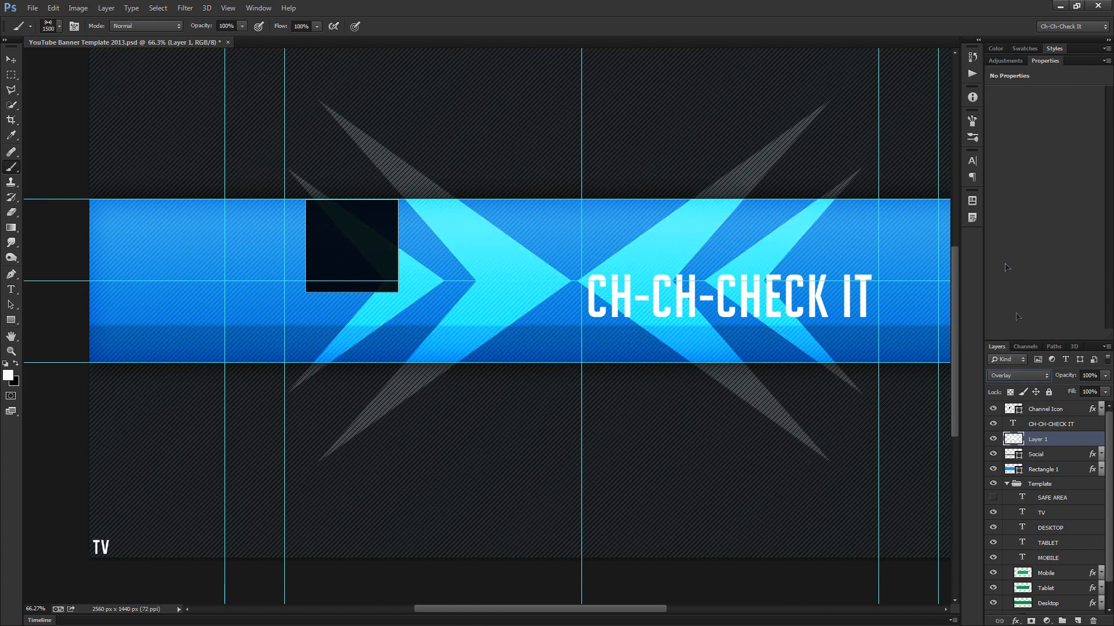
scroll(1026, 378, down, 1)
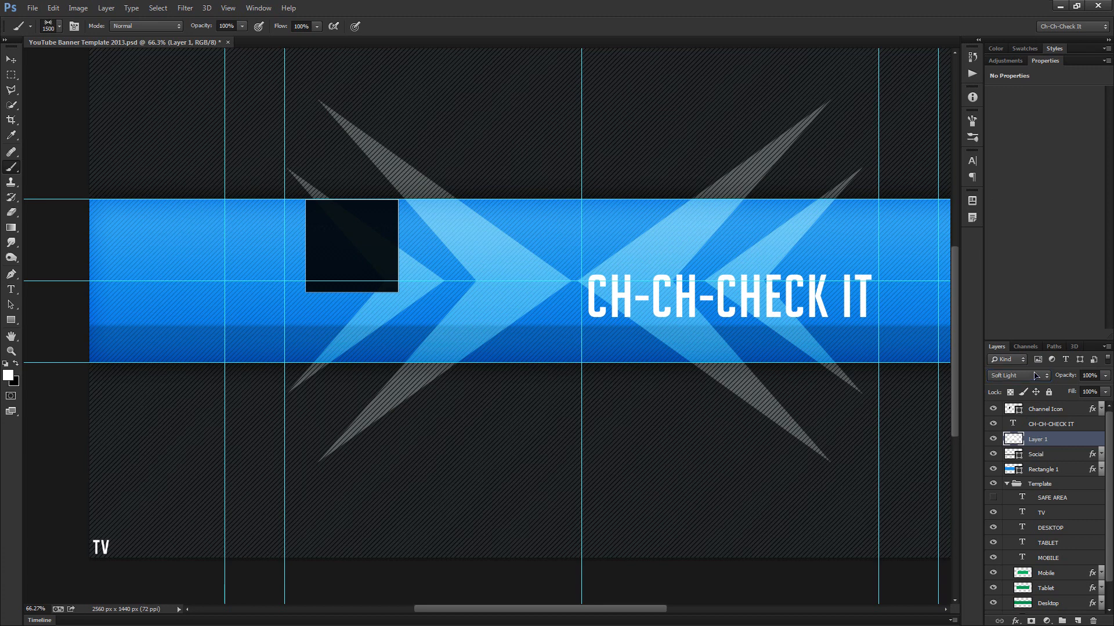
Rotate the arrow shapes to about -18.7°, scale them to about 81% and shift them toward the banner's left half.
key(ctrl+t)
drag(742, 509, 783, 415)
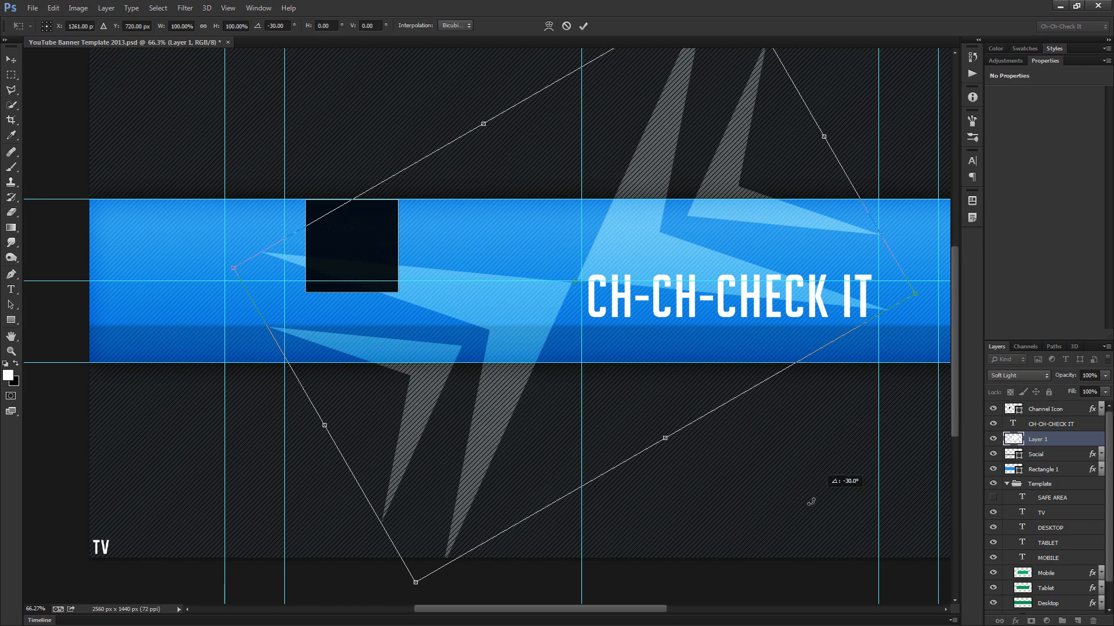
drag(830, 474, 805, 417)
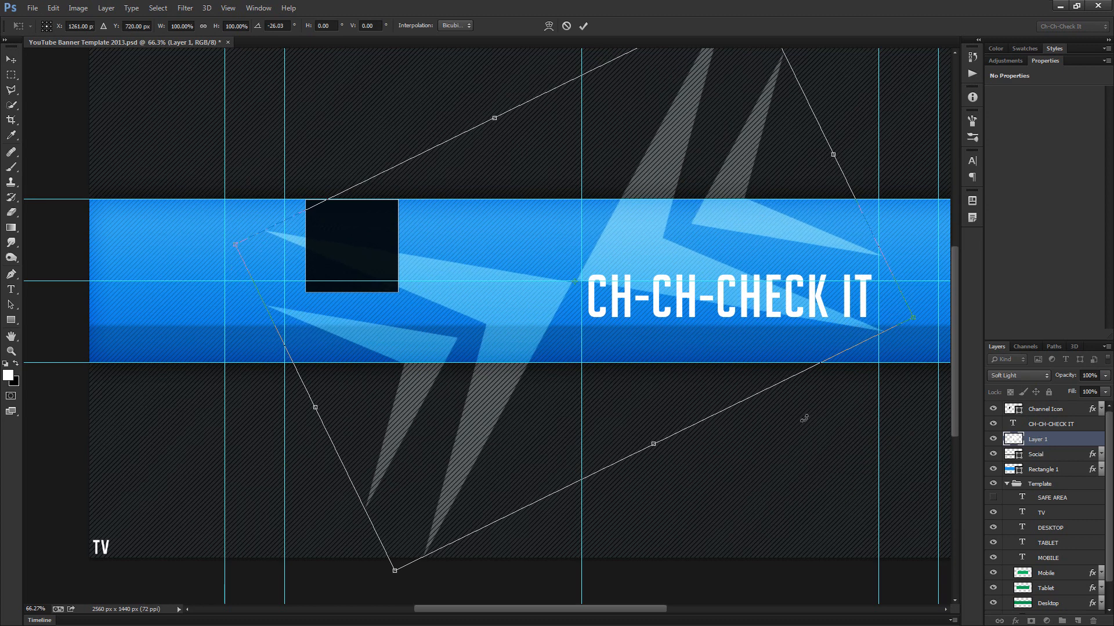
drag(771, 384, 698, 362)
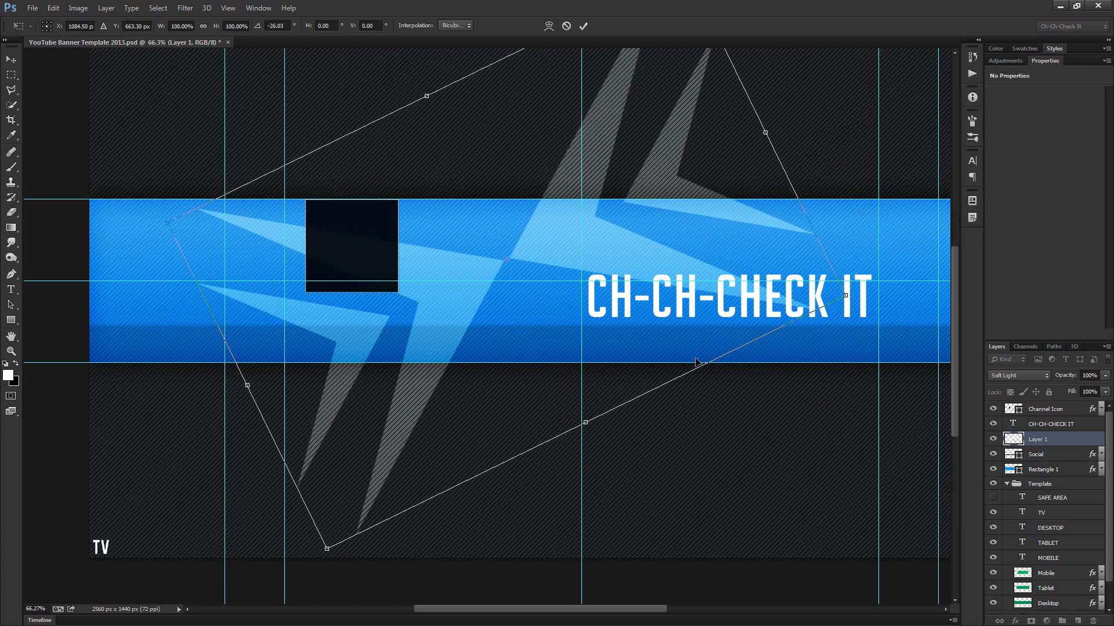
drag(330, 550, 391, 507)
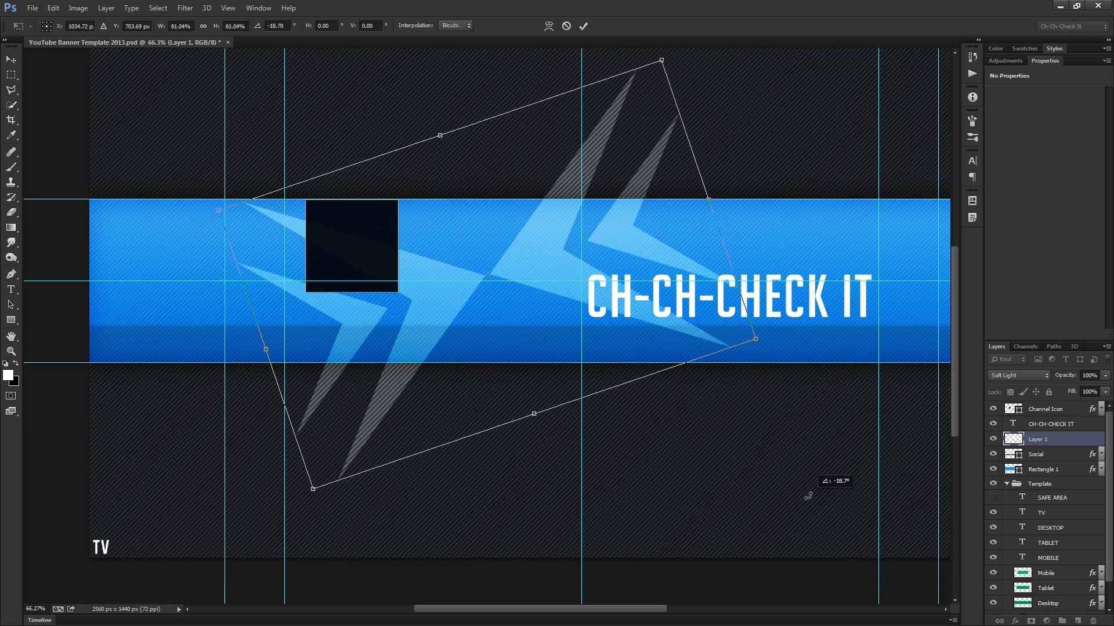
drag(808, 496, 808, 498)
key(Return)
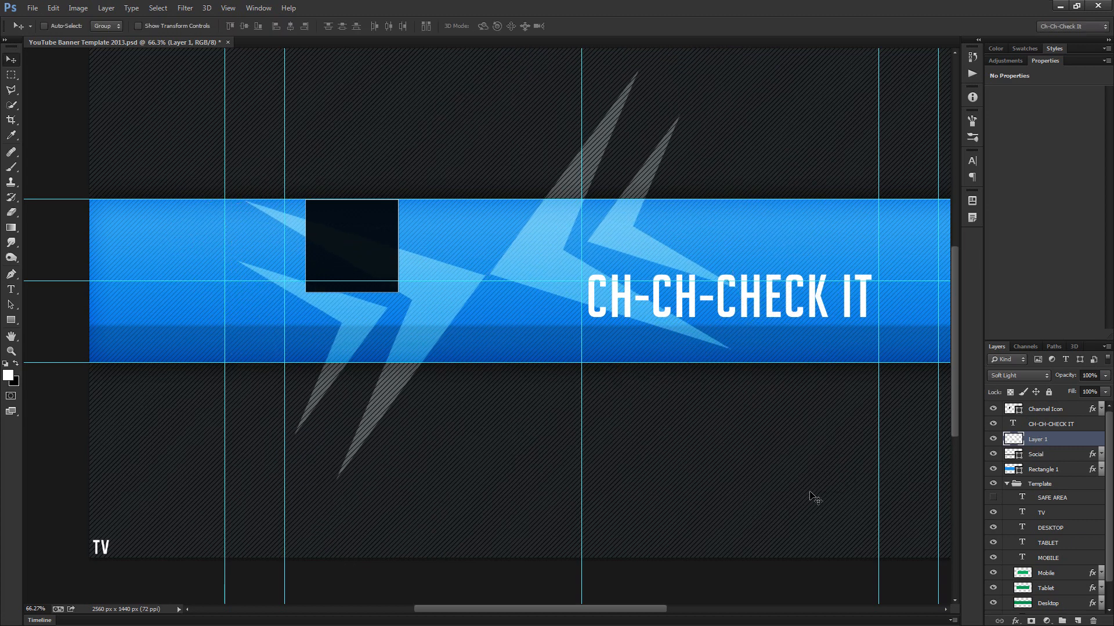
Reduce the arrow layer's fill to 22%, hide the guides and check the banner at 100% zoom.
key(ctrl+0)
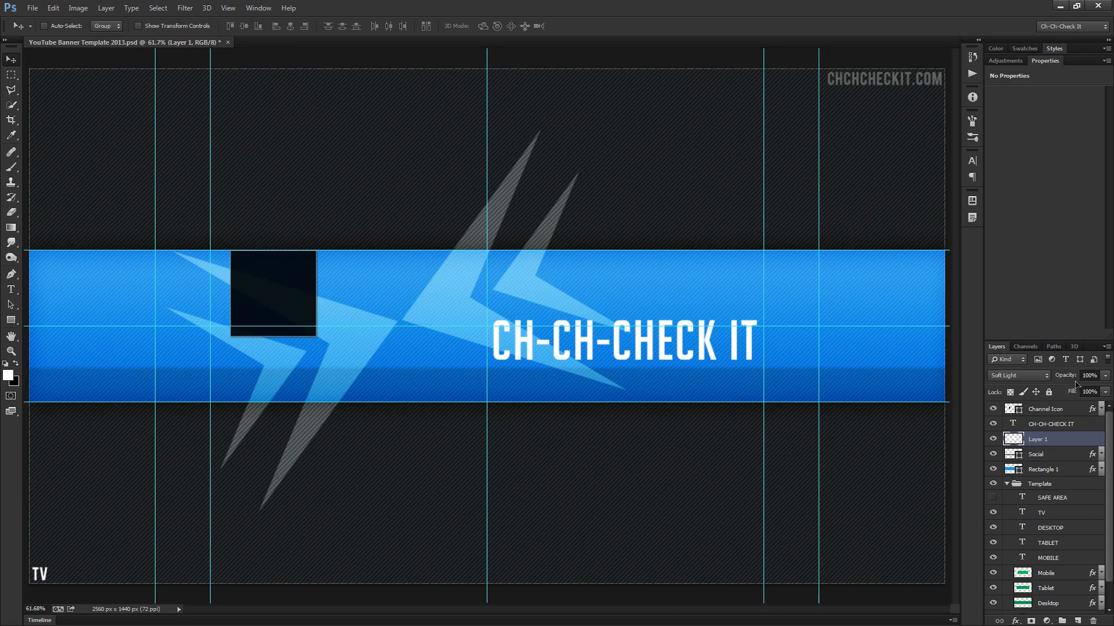
drag(1070, 394, 1023, 396)
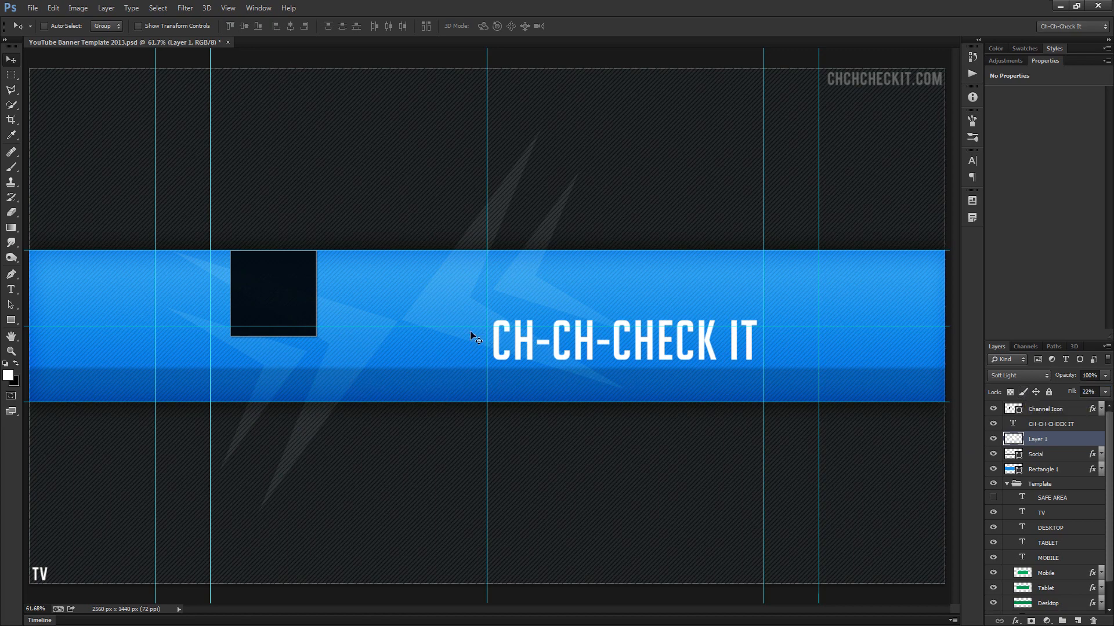
key(ctrl+semicolon)
key(ctrl+1)
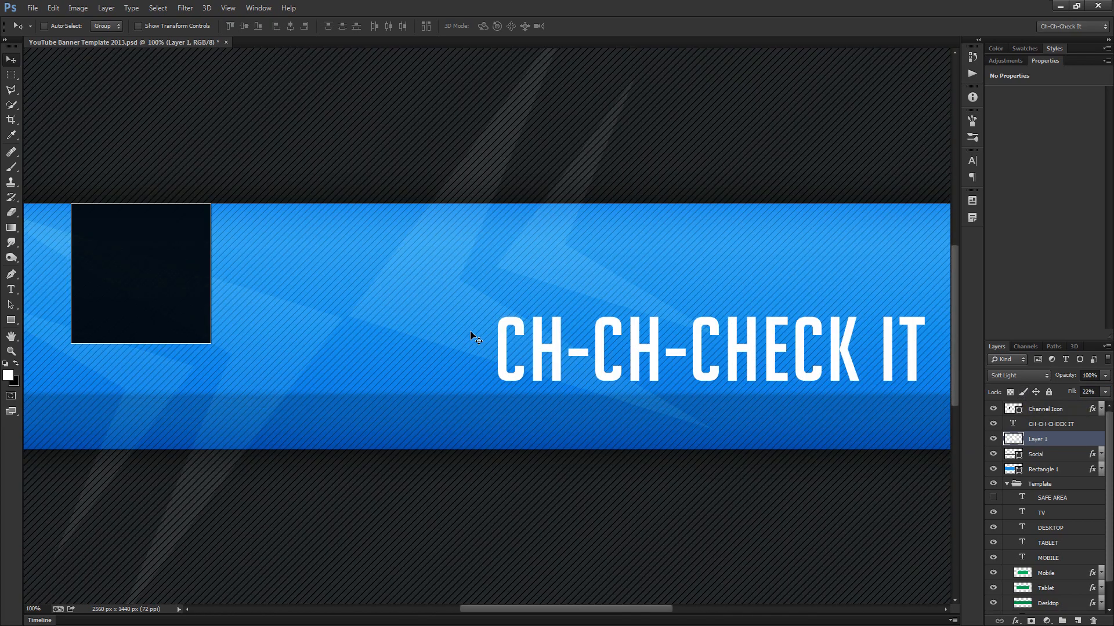
drag(396, 453, 402, 419)
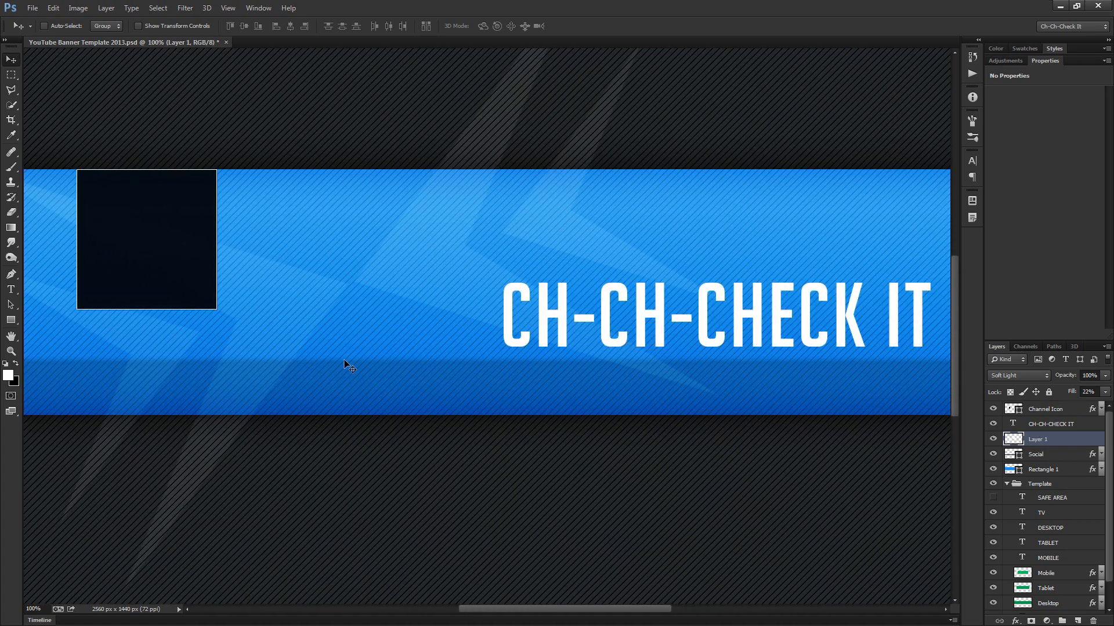
key(ctrl+0)
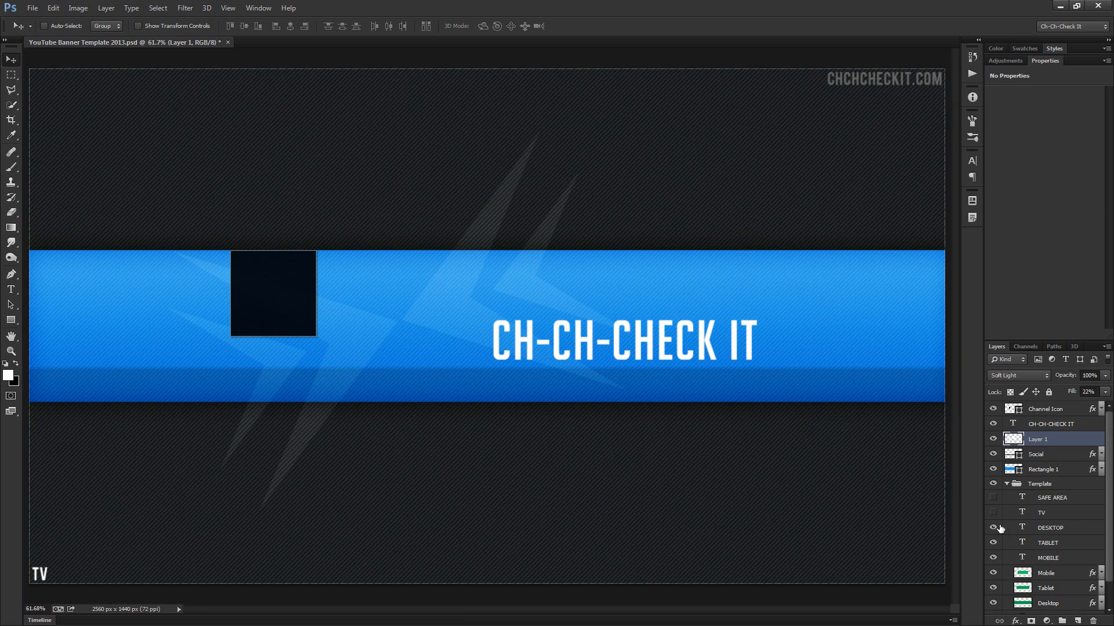
Hide the TV and CHCHCHECKIT.COM text layers, collapse the Template group and hide the Channel Icon layer.
scroll(1009, 550, down, 2)
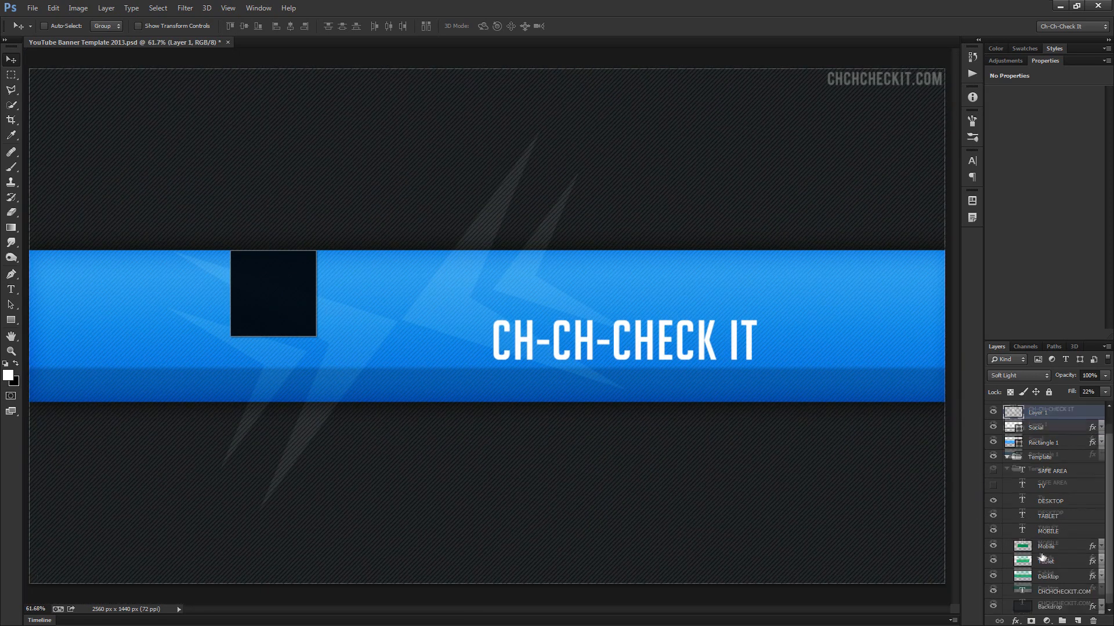
click(993, 592)
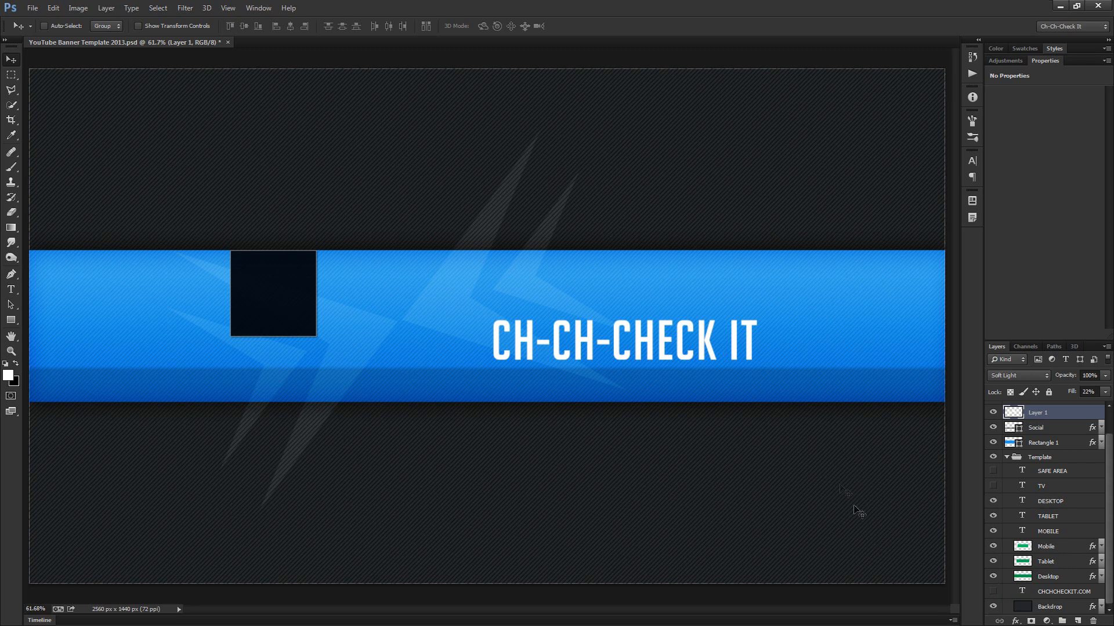
click(1007, 458)
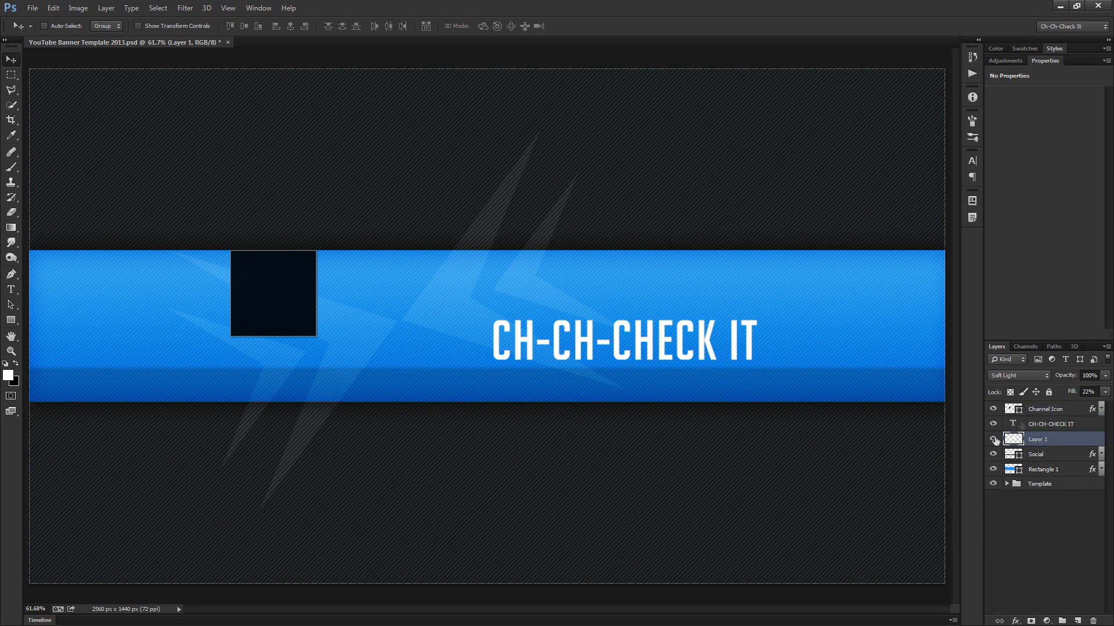
click(993, 409)
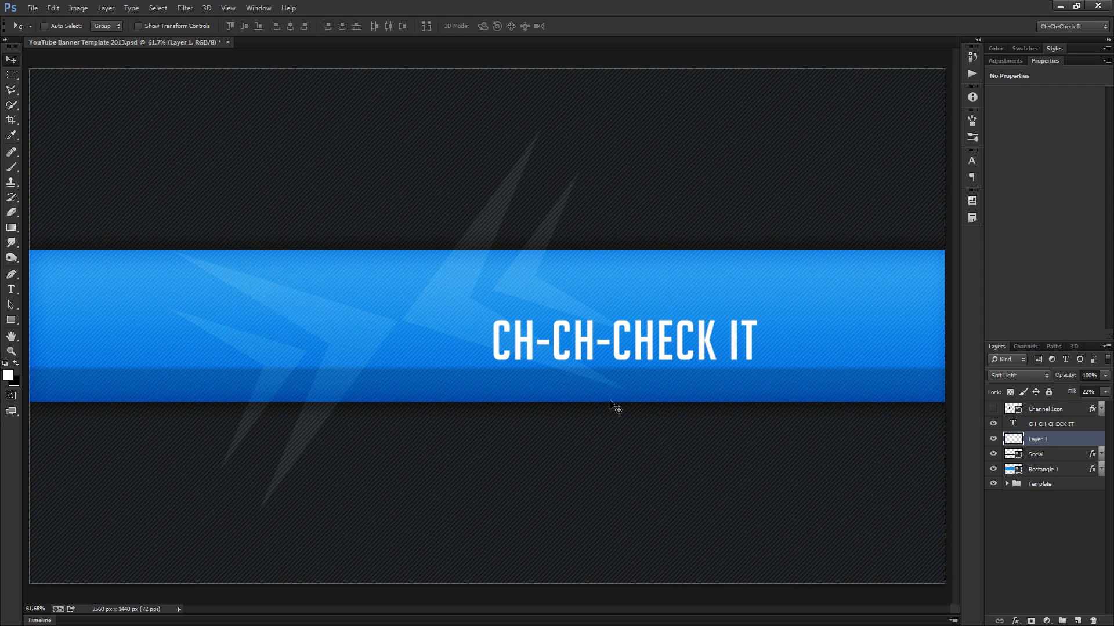
Save the banner to the Desktop as a JPEG named YouTube Banner Template 2013 Demo.
key(ctrl+shift+s)
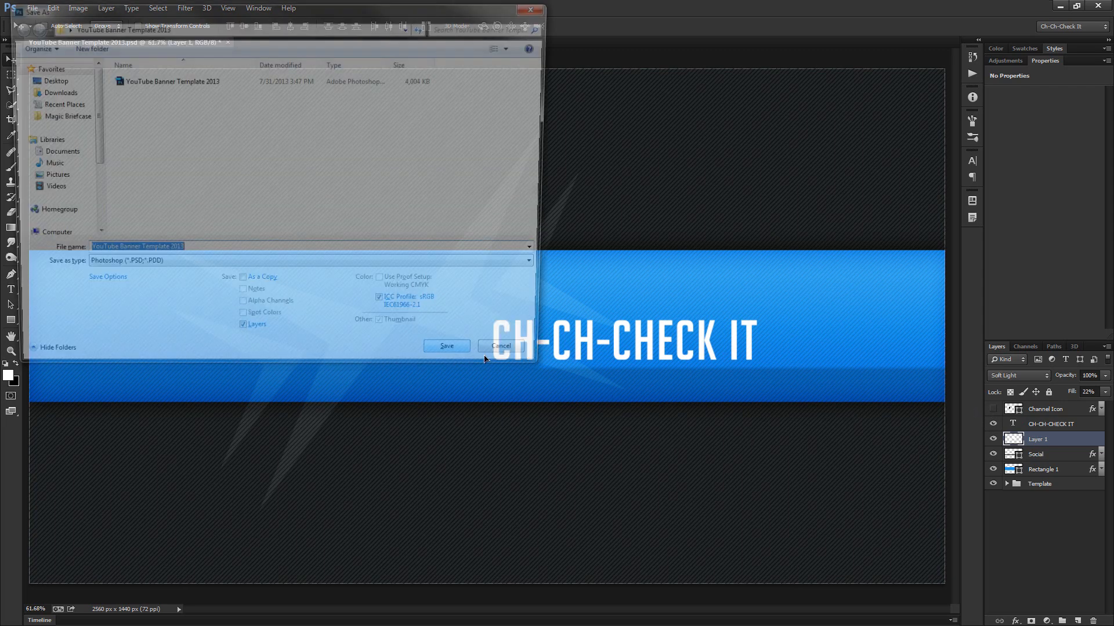
click(327, 274)
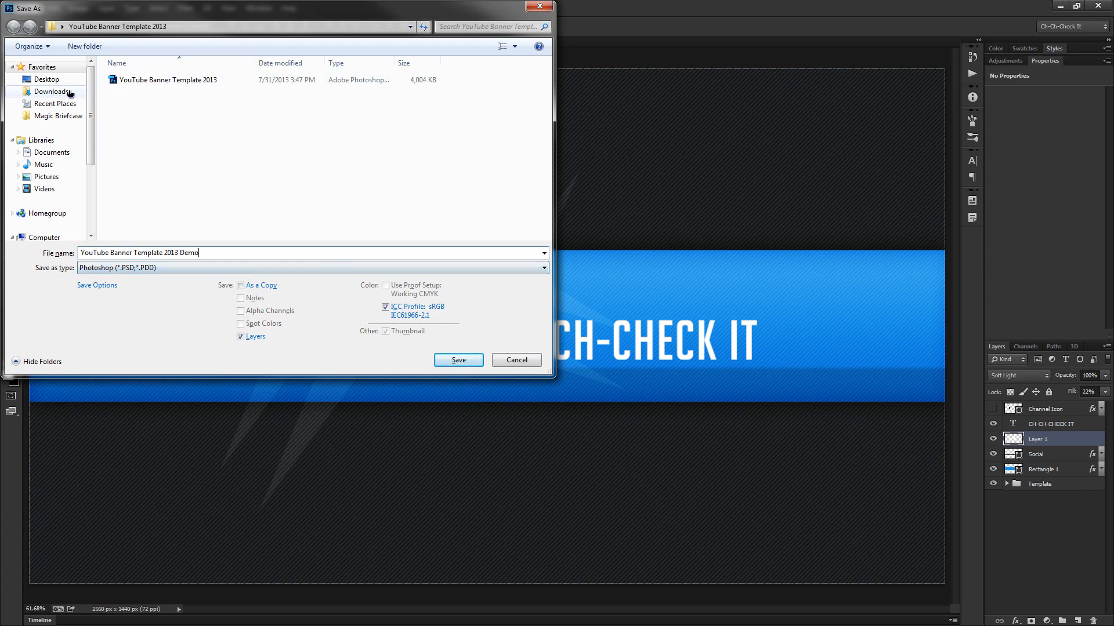
click(46, 79)
click(247, 254)
key(Tab)
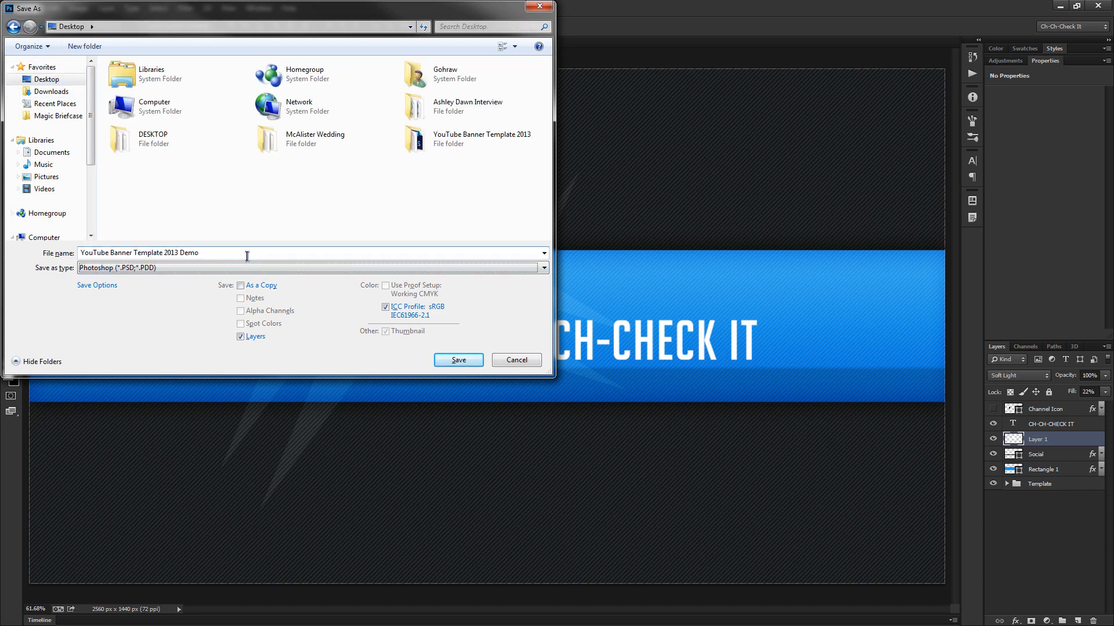
key(j)
key(Return)
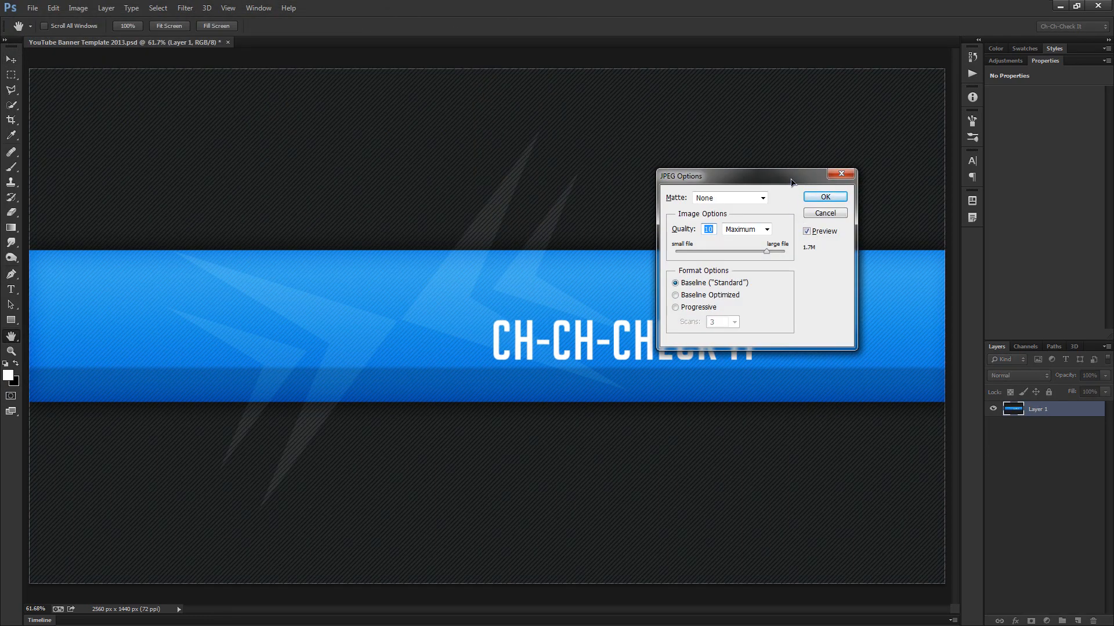
Move the JPEG options aside to check the preview and accept quality 10 (Maximum) with the Baseline ("Standard") format.
drag(790, 182, 756, 484)
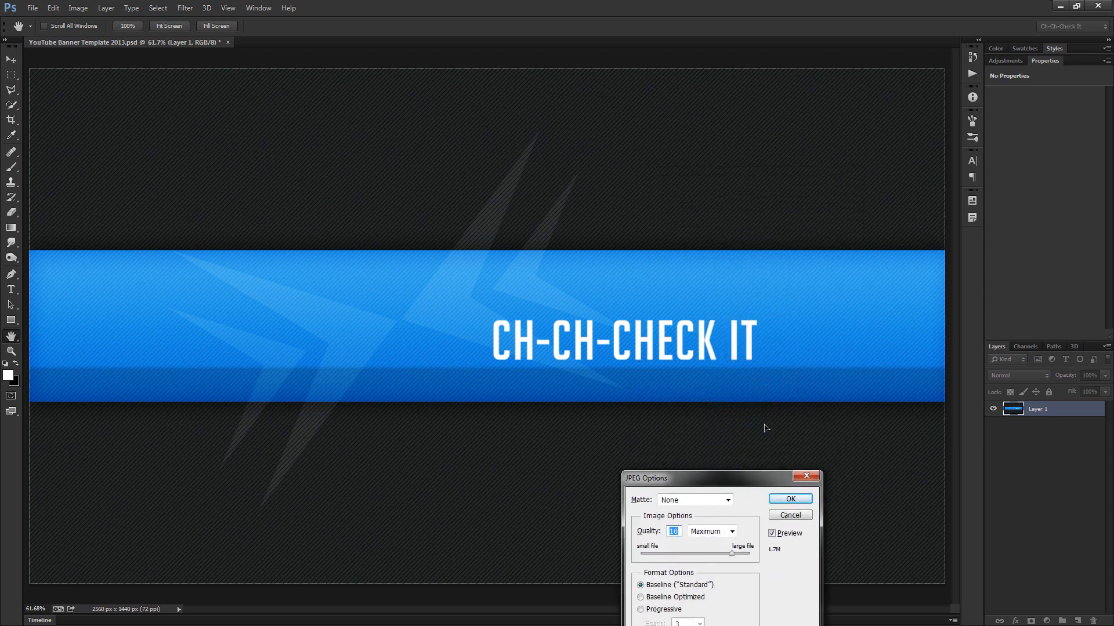
drag(765, 428, 719, 204)
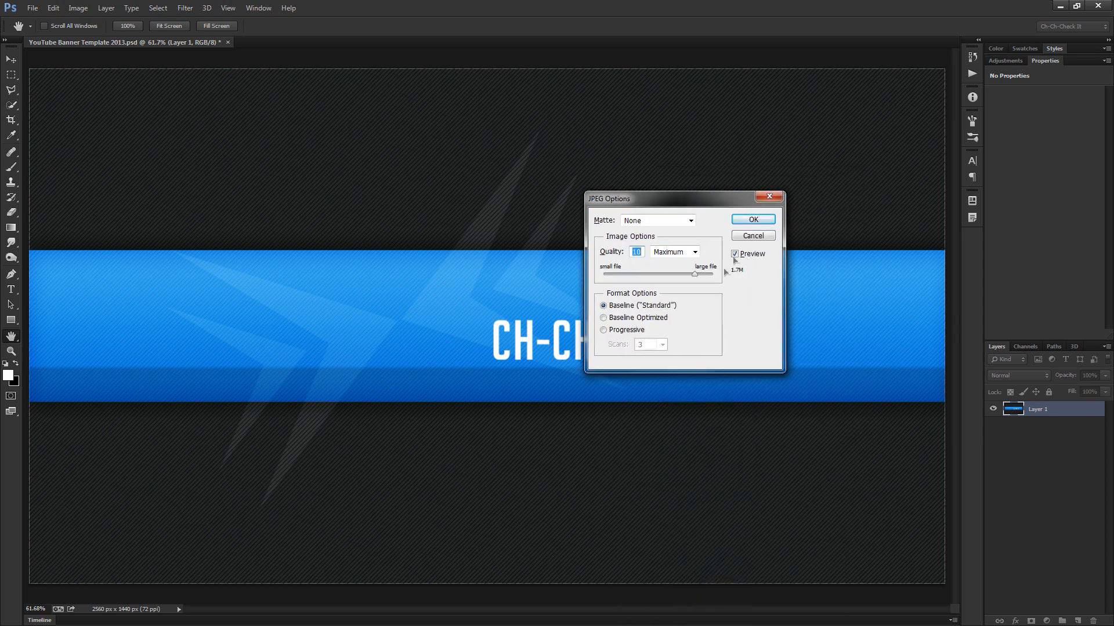
click(758, 222)
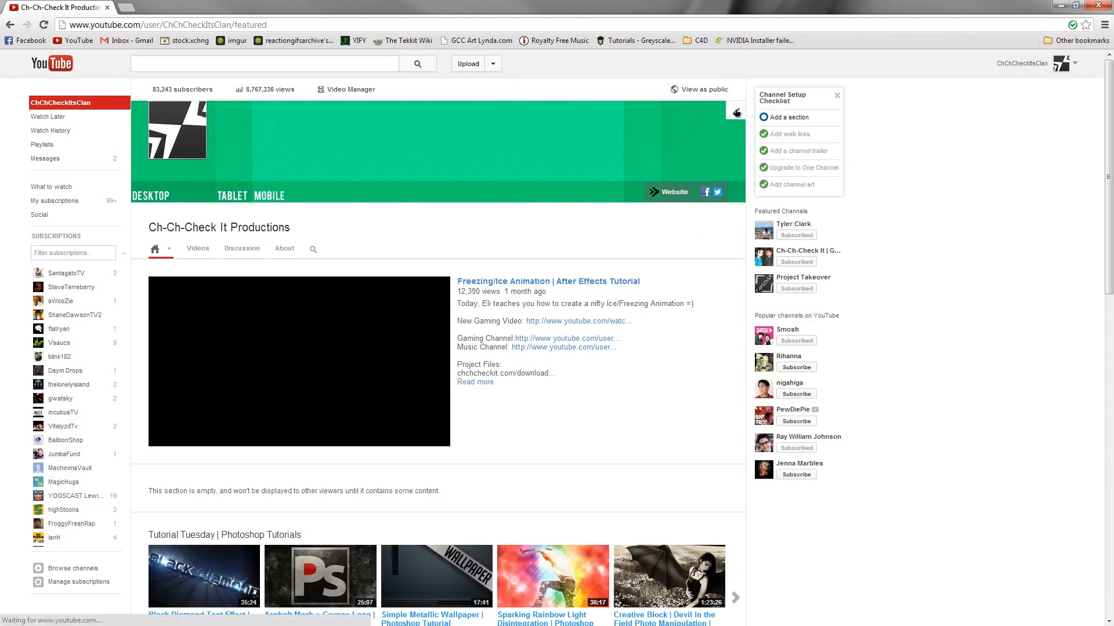
On the YouTube channel page in Chrome, upload the saved banner JPEG from the Desktop as the channel art and apply it.
click(736, 112)
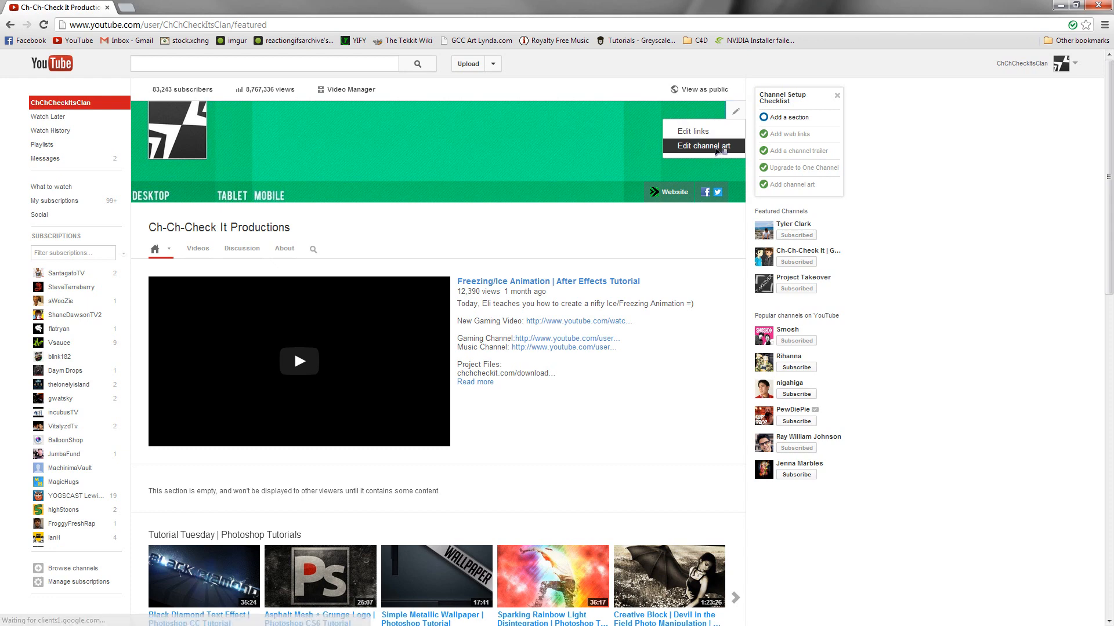
click(716, 148)
click(577, 355)
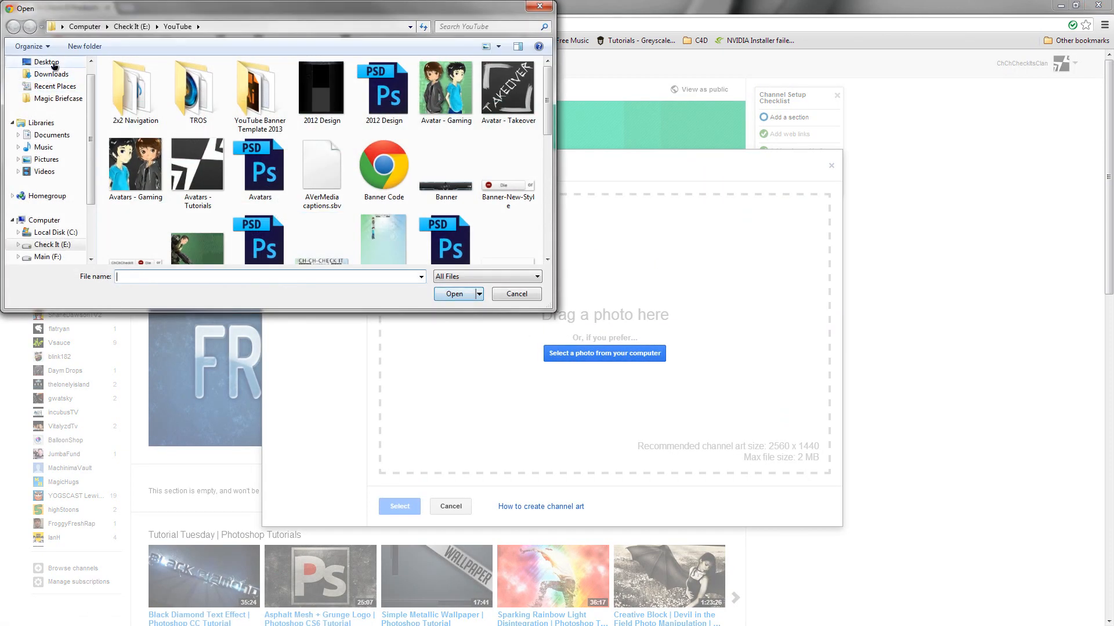
click(46, 62)
double_click(174, 203)
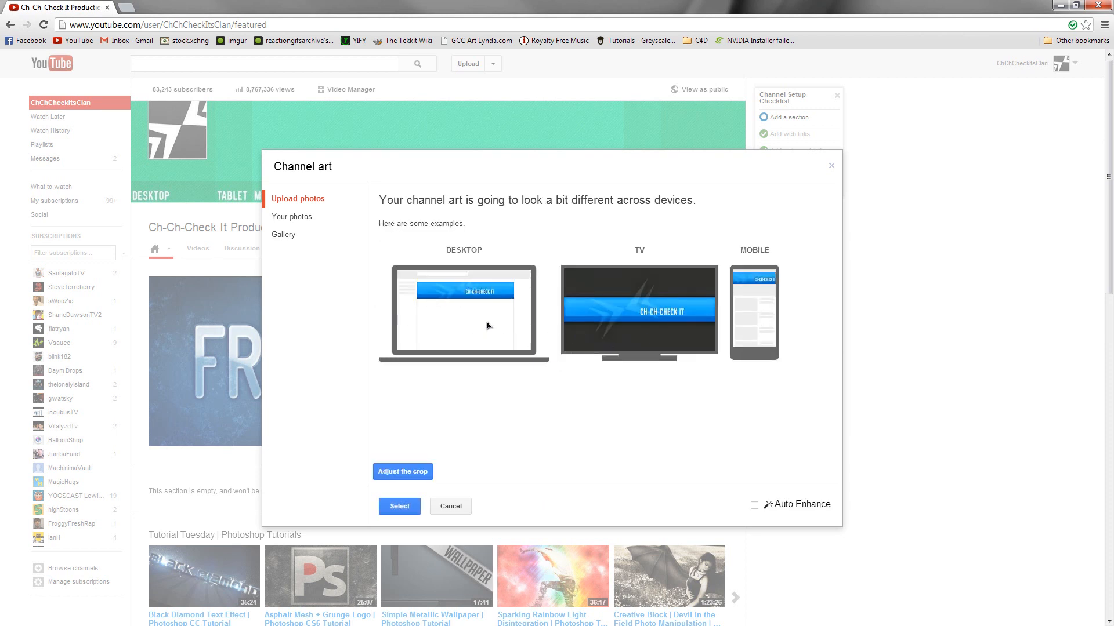
click(410, 510)
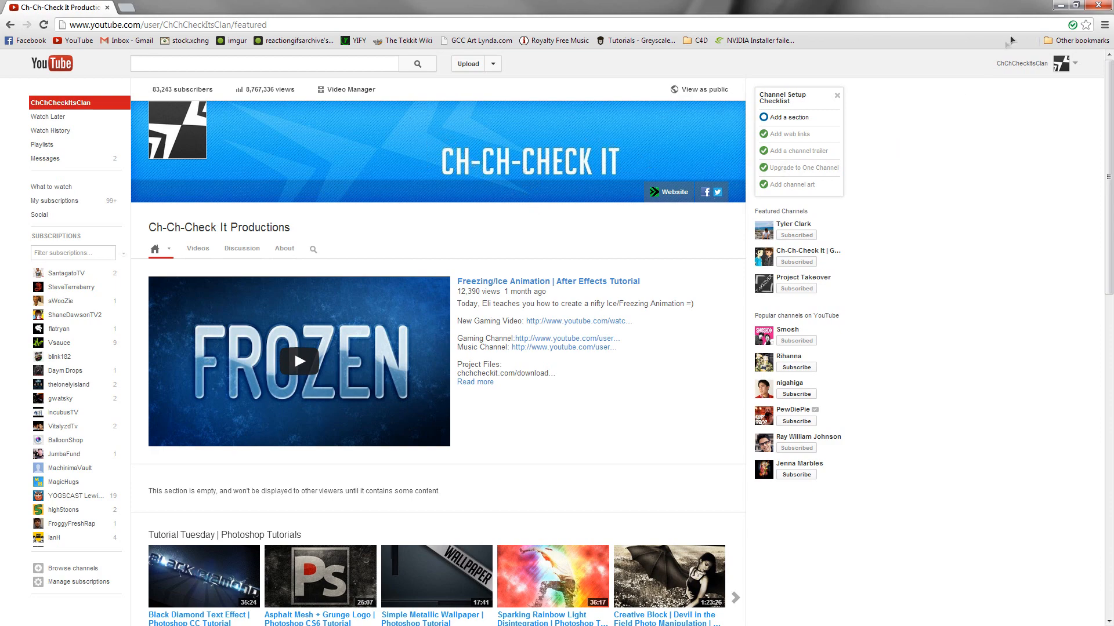
Shrink the browser window to check how the channel banner fits a smaller width, and maximize it again.
click(1075, 5)
drag(923, 183, 558, 247)
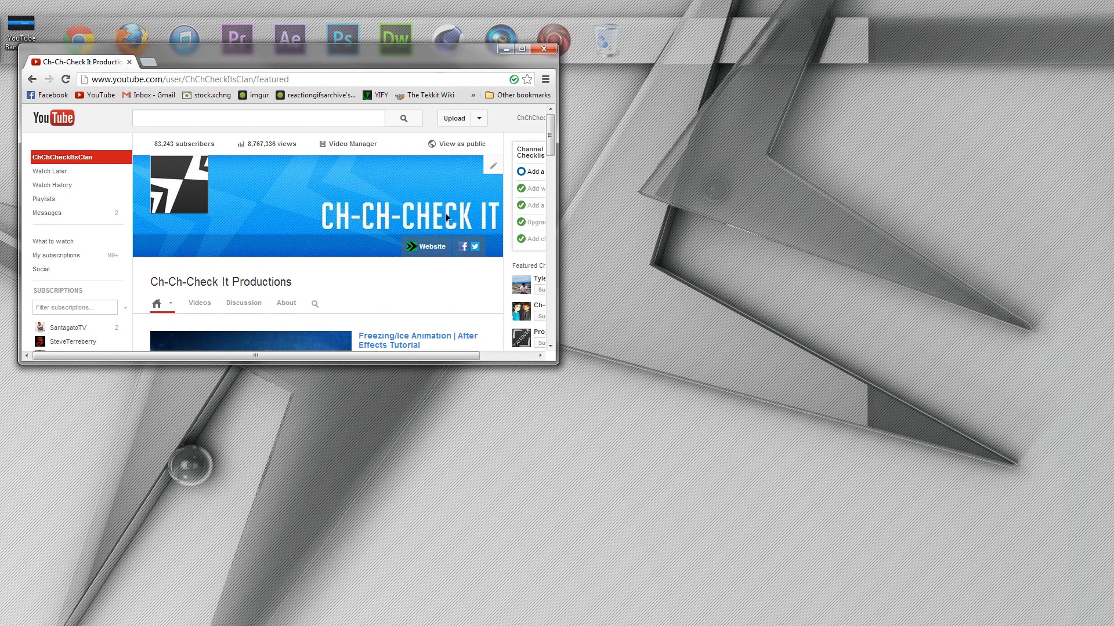
click(522, 49)
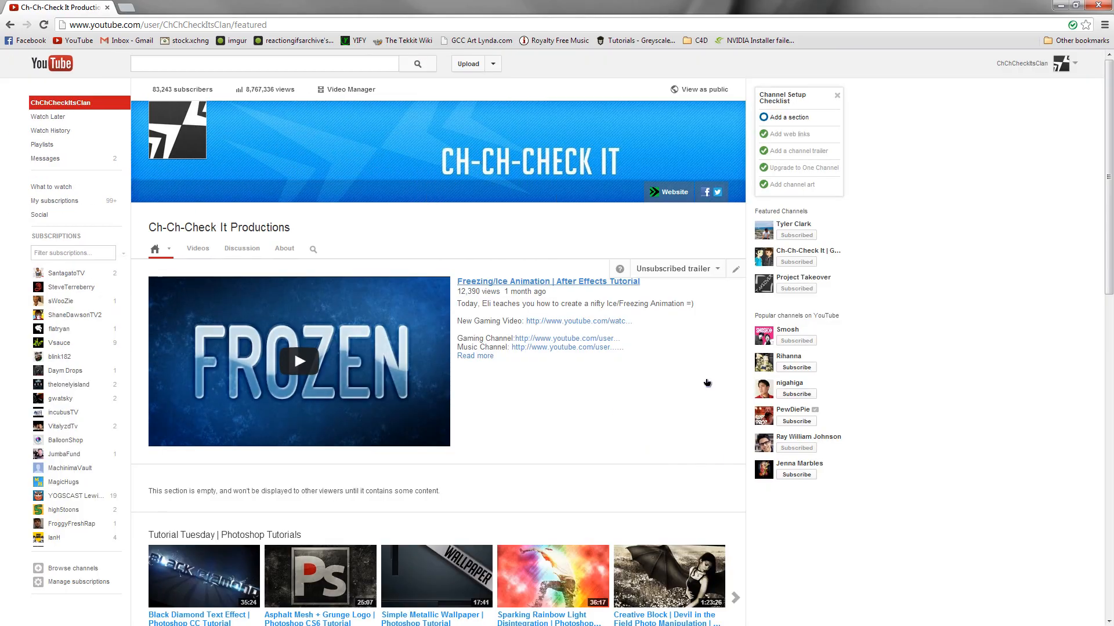